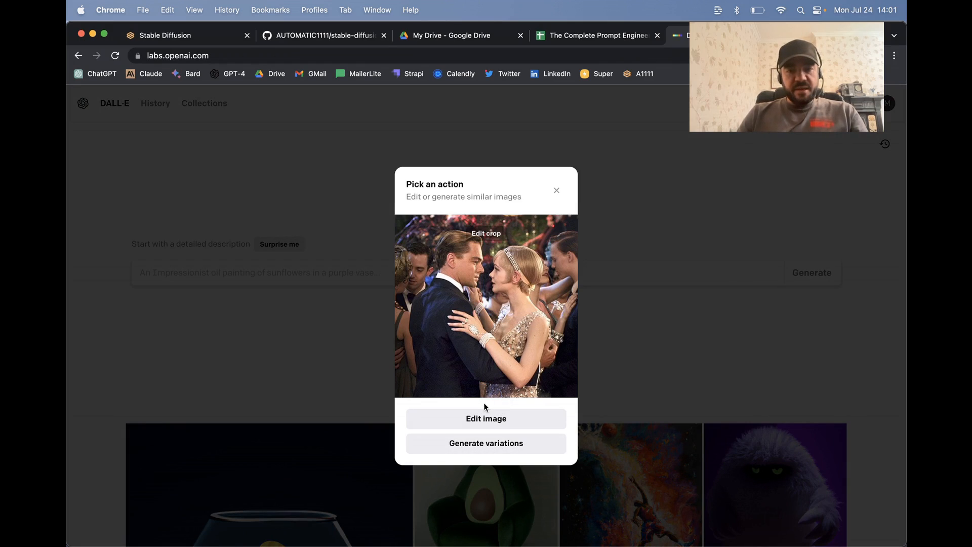
# Step: Open the uploaded photo for image editing and erase most of the bodice of the woman's dress with a smaller eraser
pyautogui.click(491, 423)
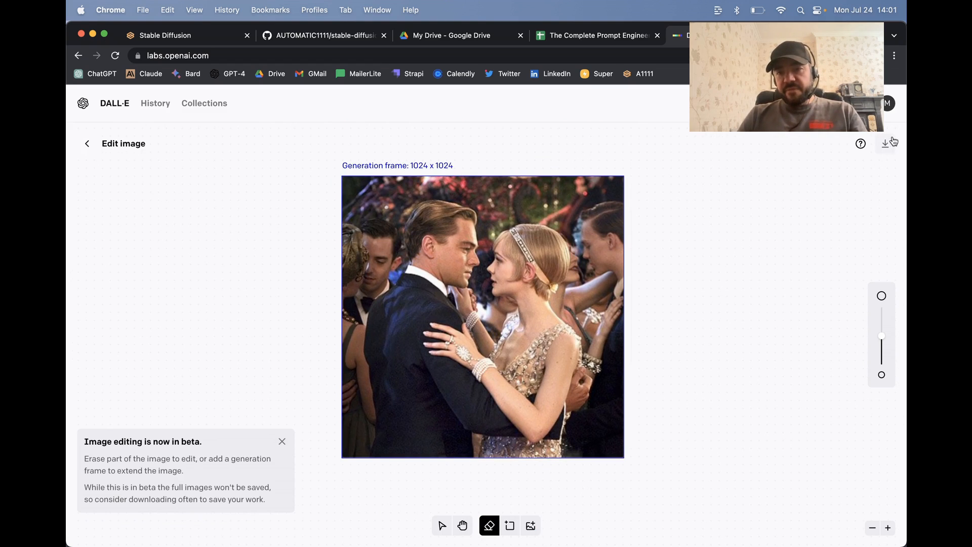
pyautogui.moveTo(882, 336); pyautogui.dragTo(883, 355)
pyautogui.moveTo(568, 327)
pyautogui.mouseDown()
pyautogui.moveTo(511, 374)
pyautogui.moveTo(526, 389)
pyautogui.moveTo(542, 349)
pyautogui.moveTo(532, 383)
pyautogui.mouseUp()
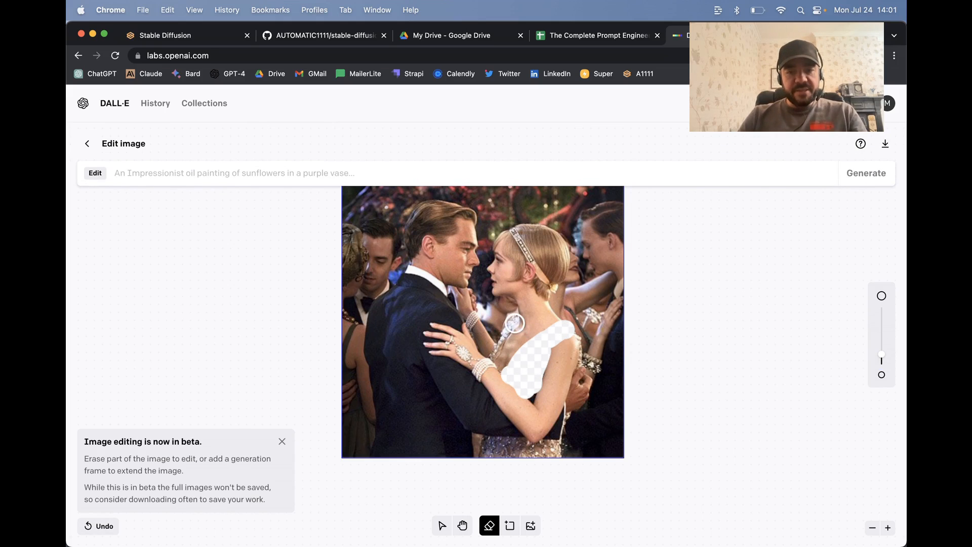
pyautogui.moveTo(514, 322); pyautogui.dragTo(498, 346)
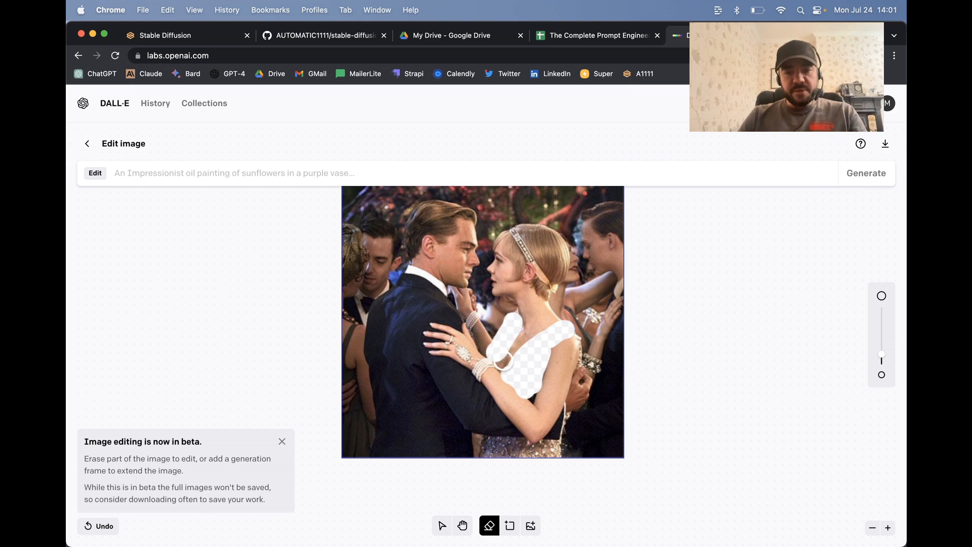
# Step: Erase the skirt of the woman's dress below her arm and the remaining patch of the bodice
pyautogui.scroll(-3, 566, 405)
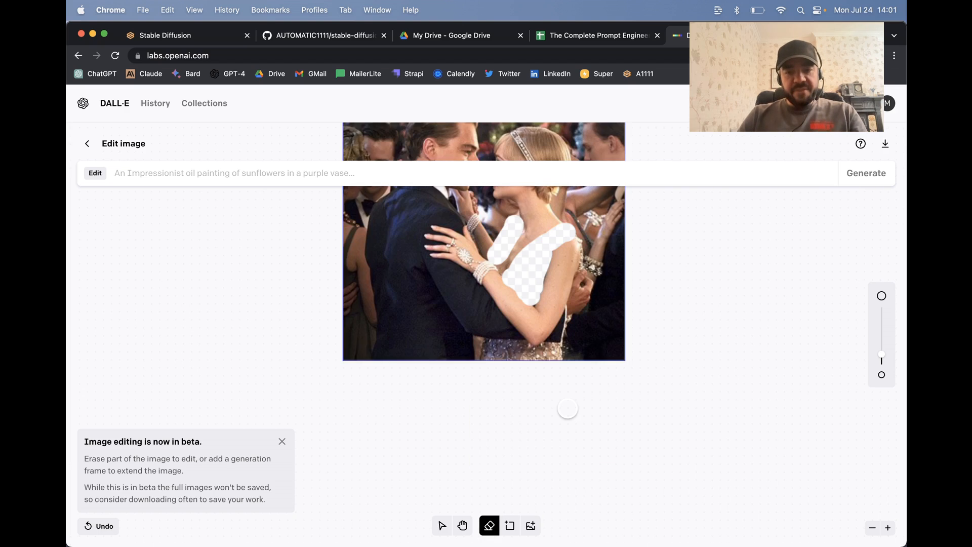
pyautogui.hscroll(-1, 567, 405)
pyautogui.moveTo(576, 362)
pyautogui.mouseDown()
pyautogui.moveTo(570, 401)
pyautogui.moveTo(498, 401)
pyautogui.moveTo(568, 372)
pyautogui.mouseUp()
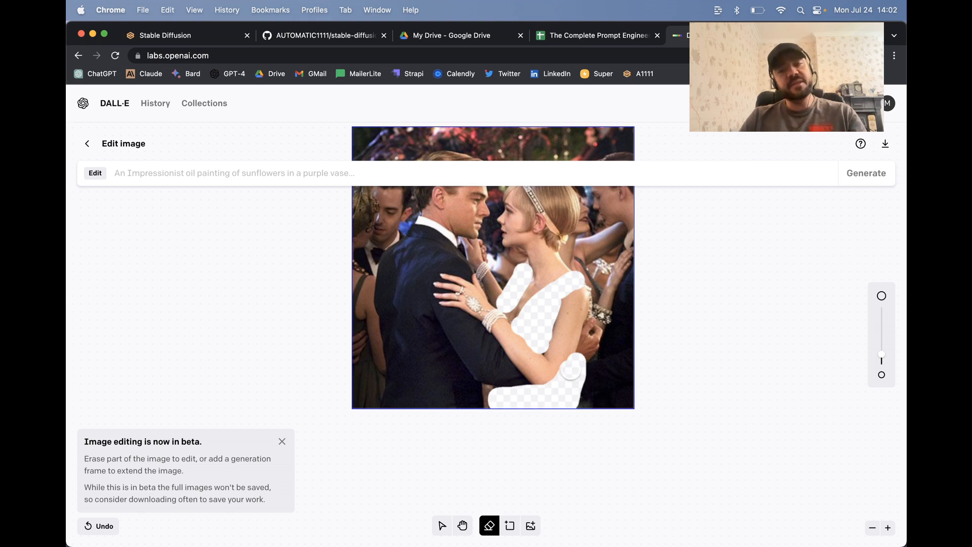
pyautogui.scroll(2, 599, 325)
pyautogui.hscroll(1, 599, 326)
pyautogui.moveTo(491, 350)
pyautogui.mouseDown()
pyautogui.moveTo(503, 358)
pyautogui.moveTo(500, 374)
pyautogui.mouseUp()
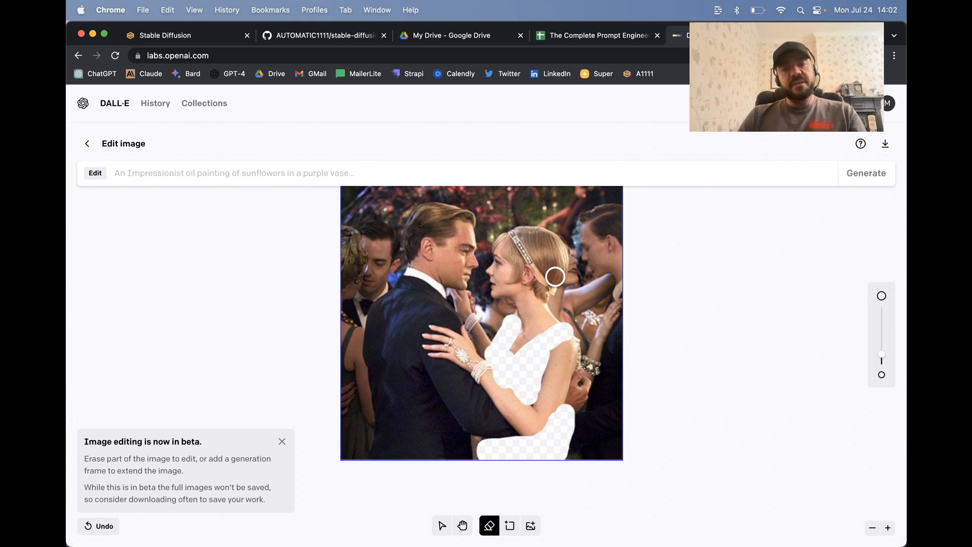
# Step: Enter the edit prompt "an azure and yellow swirly flapper dress, flapper party, great gatsby"
pyautogui.scroll(1, 554, 276)
pyautogui.scroll(-1, 538, 270)
pyautogui.hscroll(1, 538, 270)
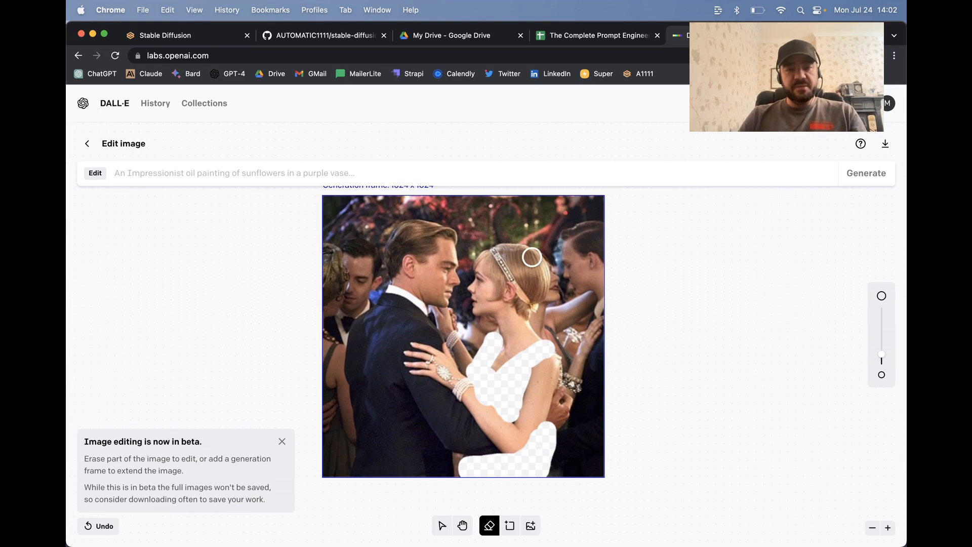
pyautogui.scroll(2, 458, 310)
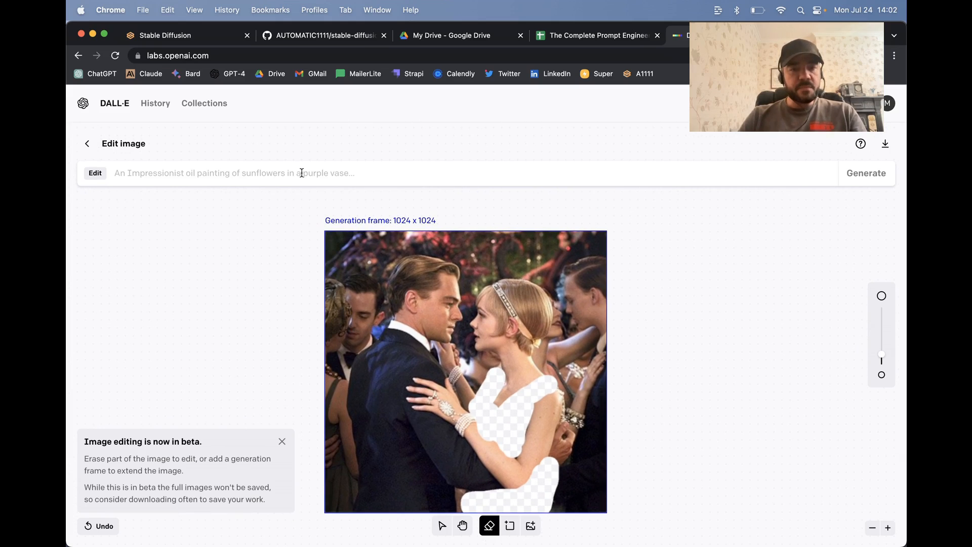
pyautogui.click(292, 166)
pyautogui.write('a')
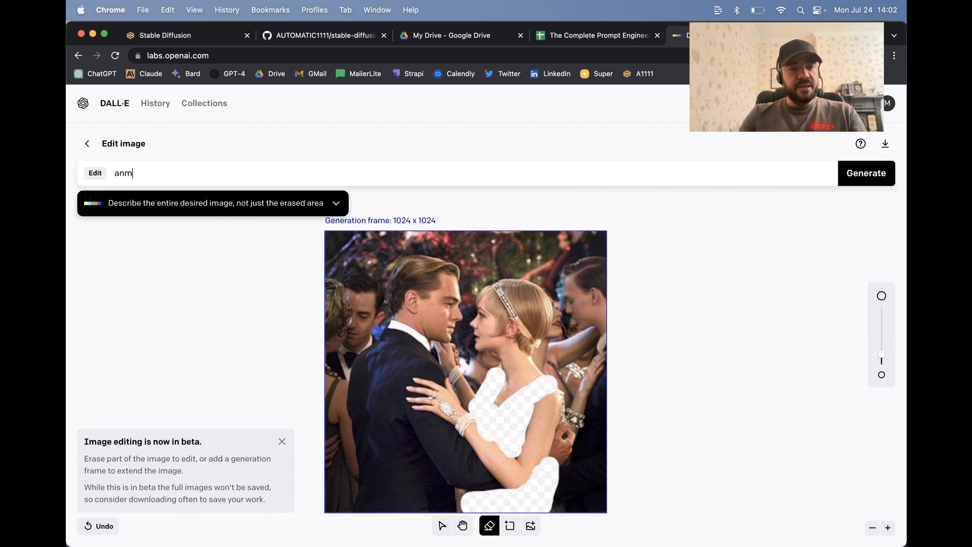
pyautogui.write('n azure and y')
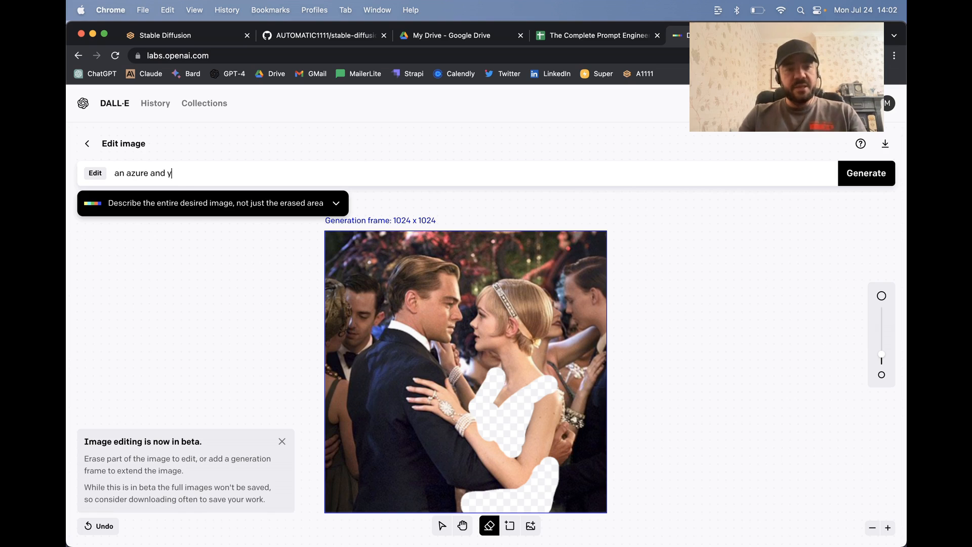
pyautogui.write('ello')
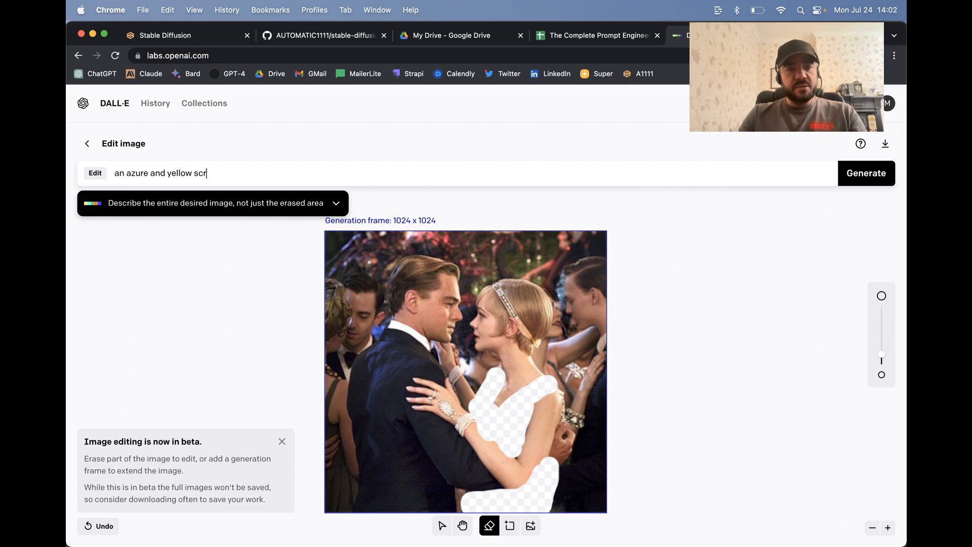
pyautogui.write('w swir')
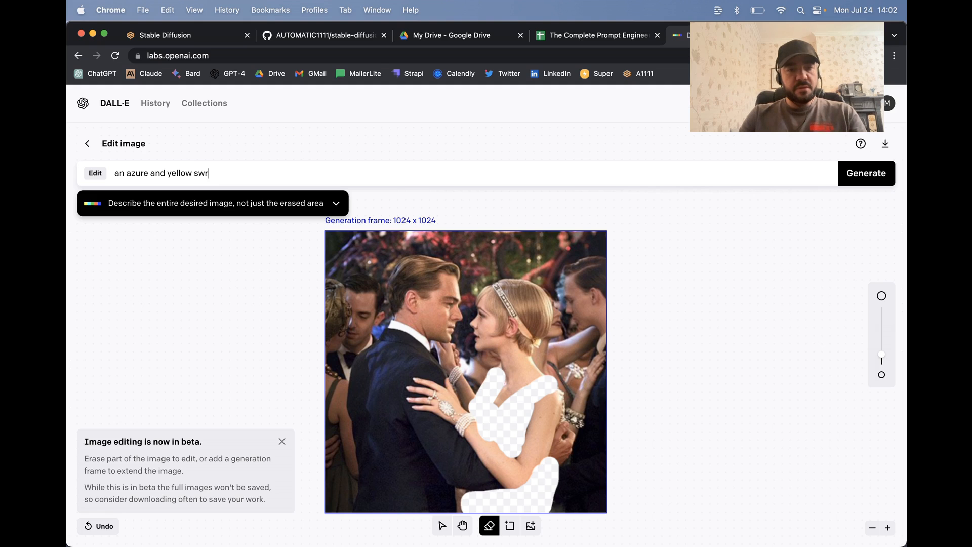
pyautogui.press('BackSpace')
pyautogui.write('irly flap')
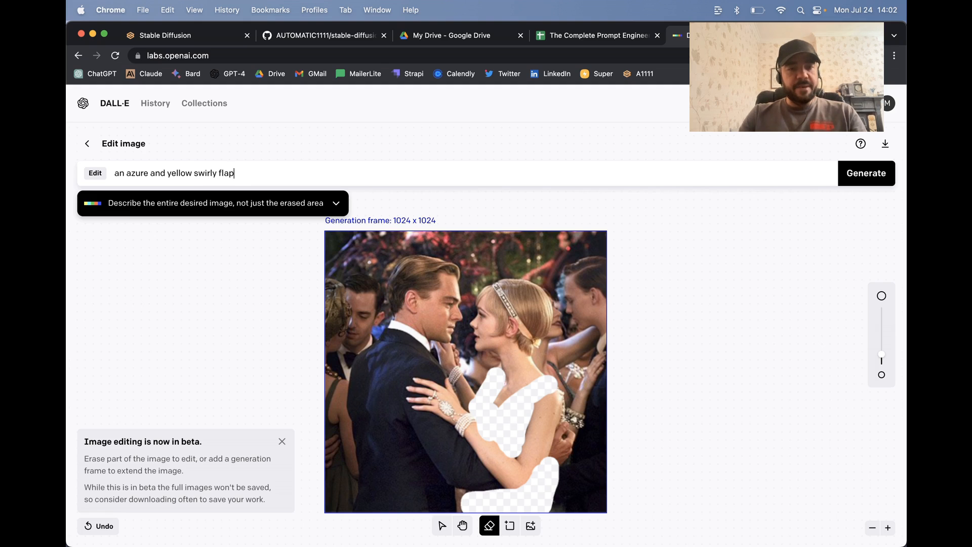
pyautogui.write('per dress, flapper party, gr')
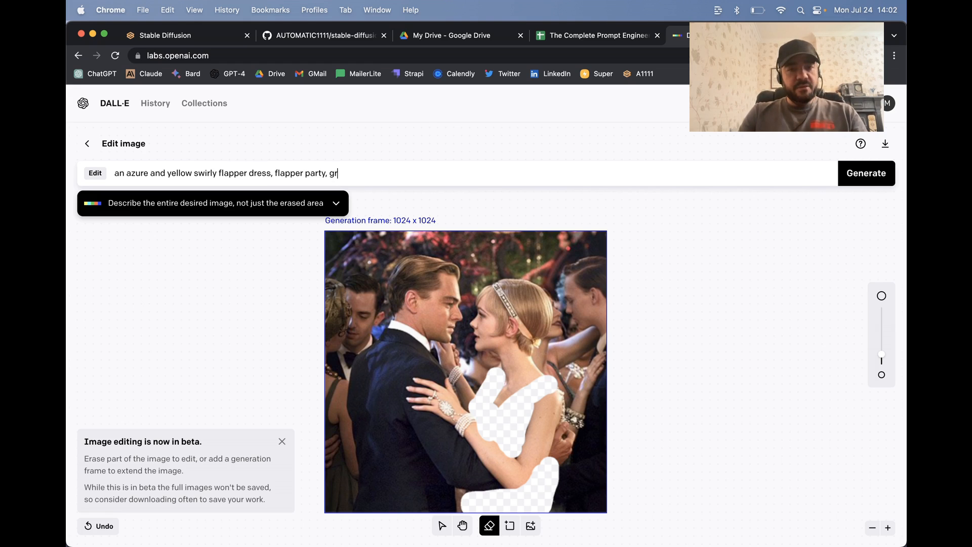
pyautogui.write('eat gatsby')
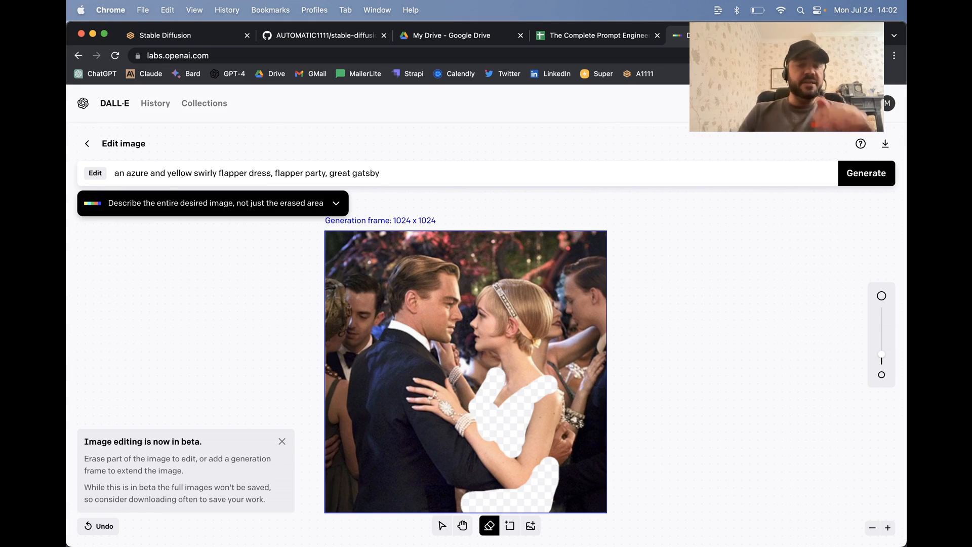
# Step: Check the example for describing the entire desired image and generate the edited versions from the prompt
pyautogui.click(338, 206)
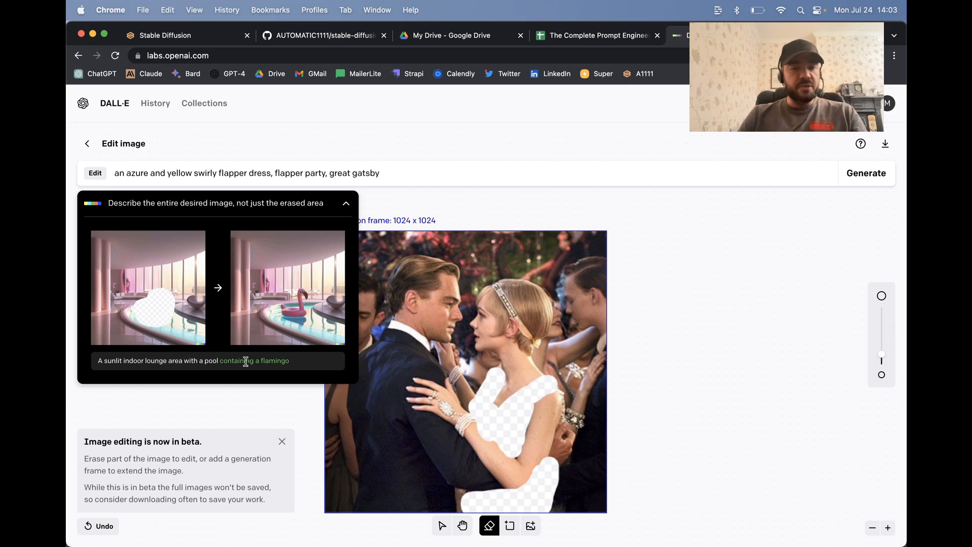
pyautogui.click(346, 176)
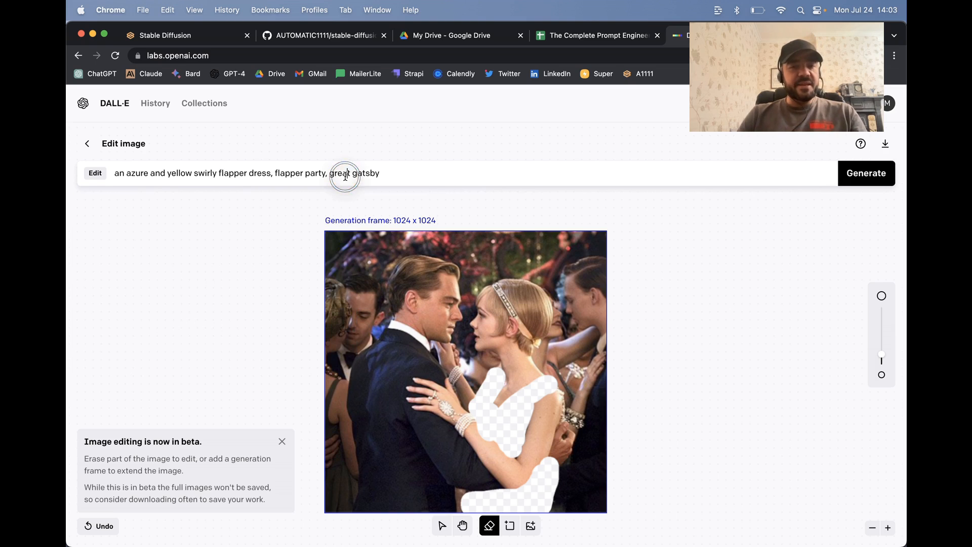
pyautogui.click(327, 174)
pyautogui.press('BackSpace')
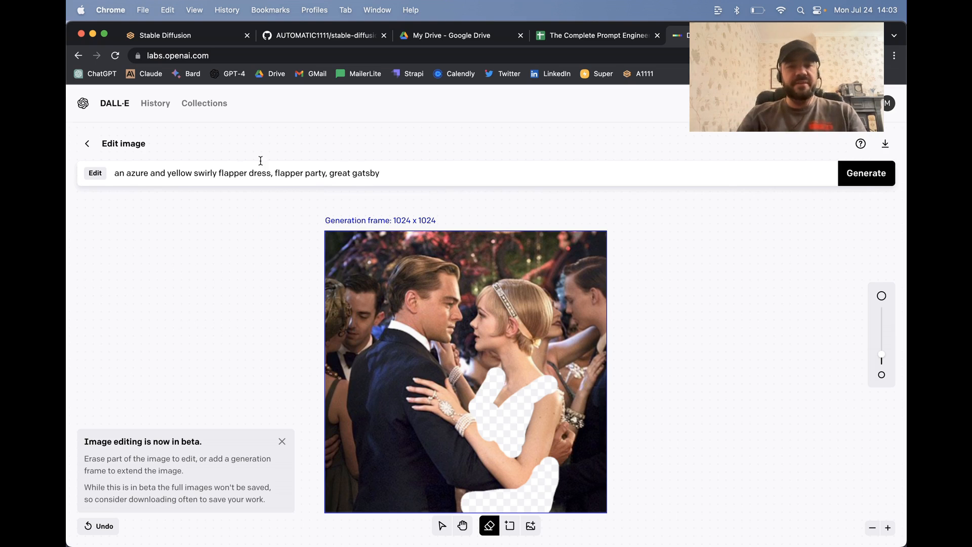
pyautogui.click(866, 174)
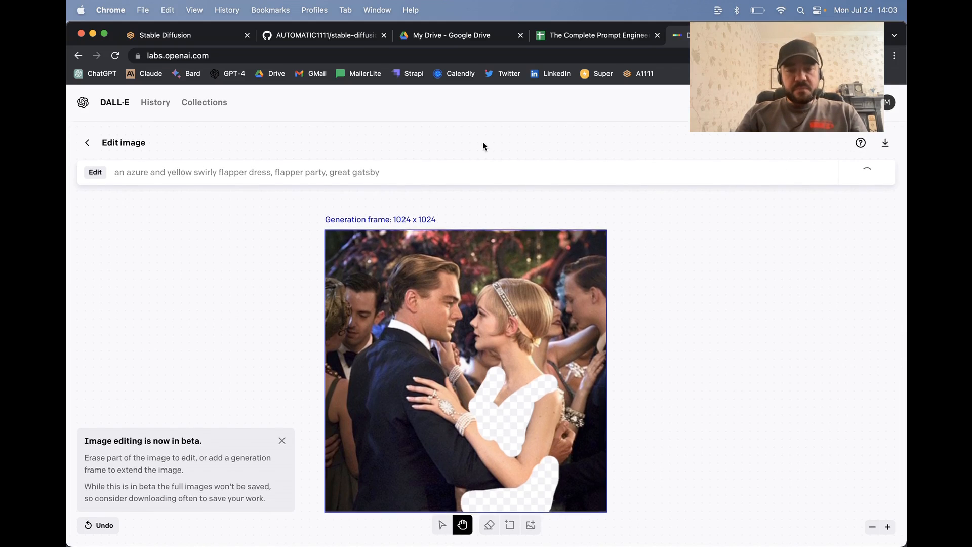
pyautogui.scroll(-1, 480, 198)
pyautogui.hscroll(1, 480, 198)
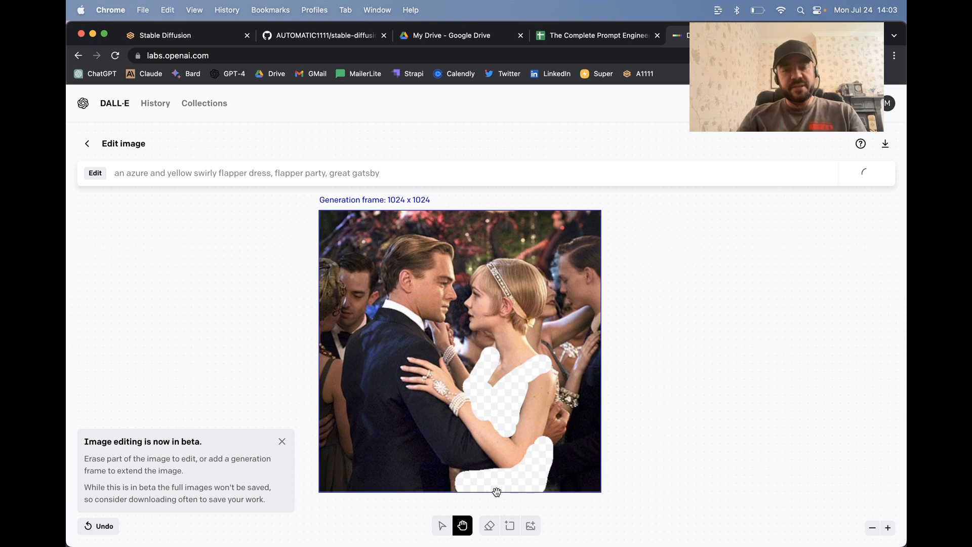
pyautogui.scroll(-1, 502, 376)
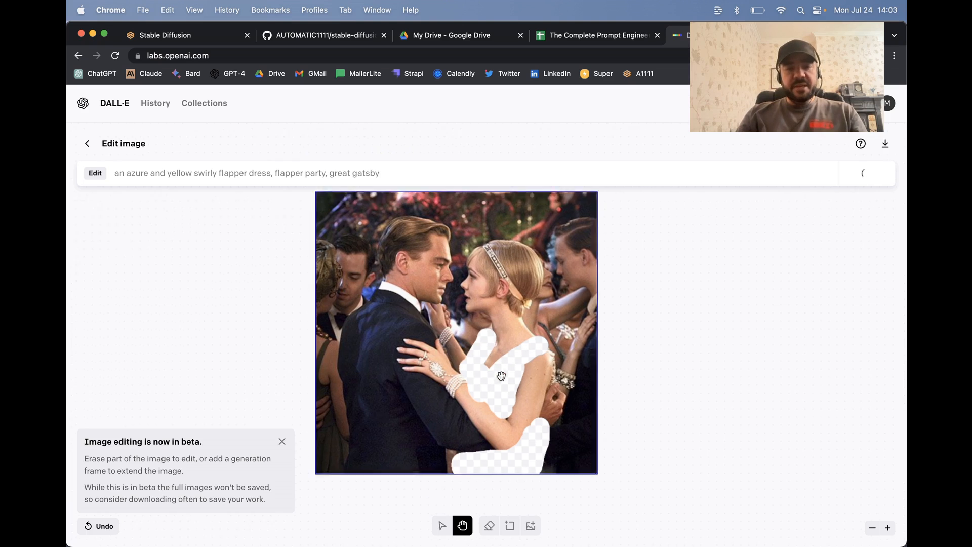
pyautogui.scroll(1, 501, 376)
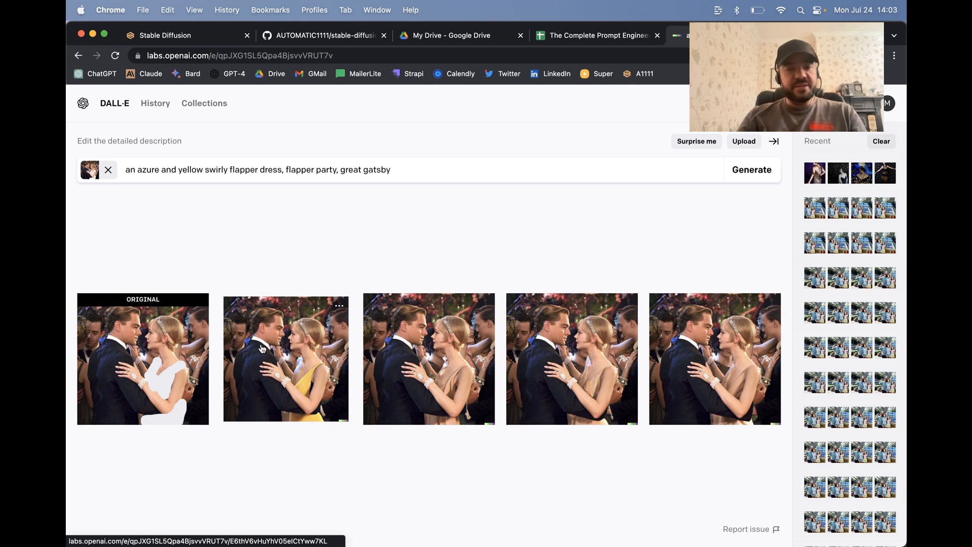
# Step: Page through the generated dress images at full size to compare them and return to the results overview
pyautogui.click(150, 381)
pyautogui.press('Right')
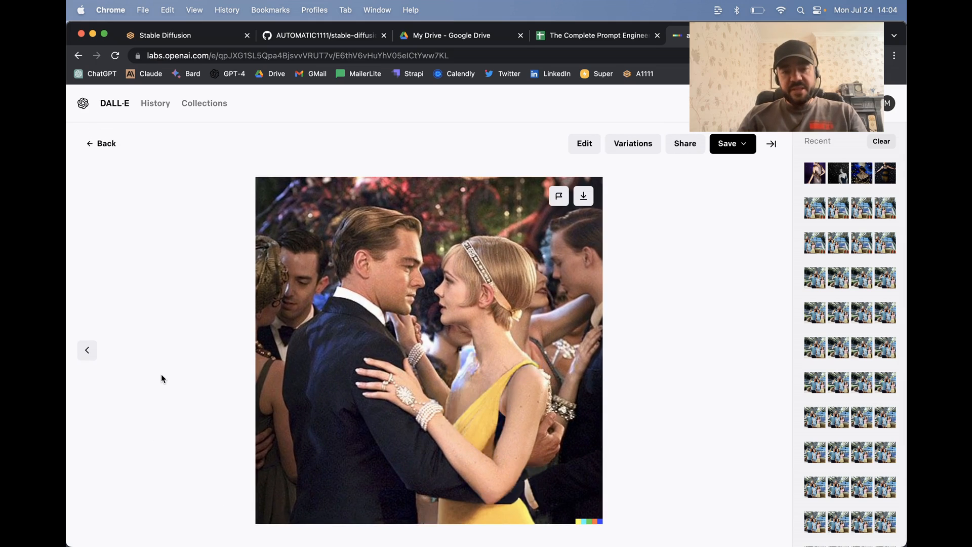
pyautogui.press('Right')
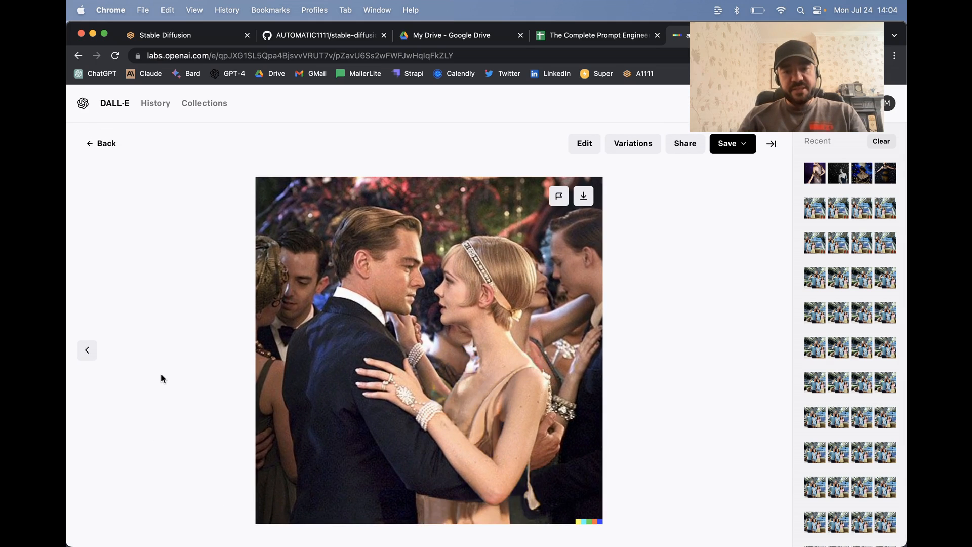
pyautogui.press('Right')
pyautogui.press('Right')
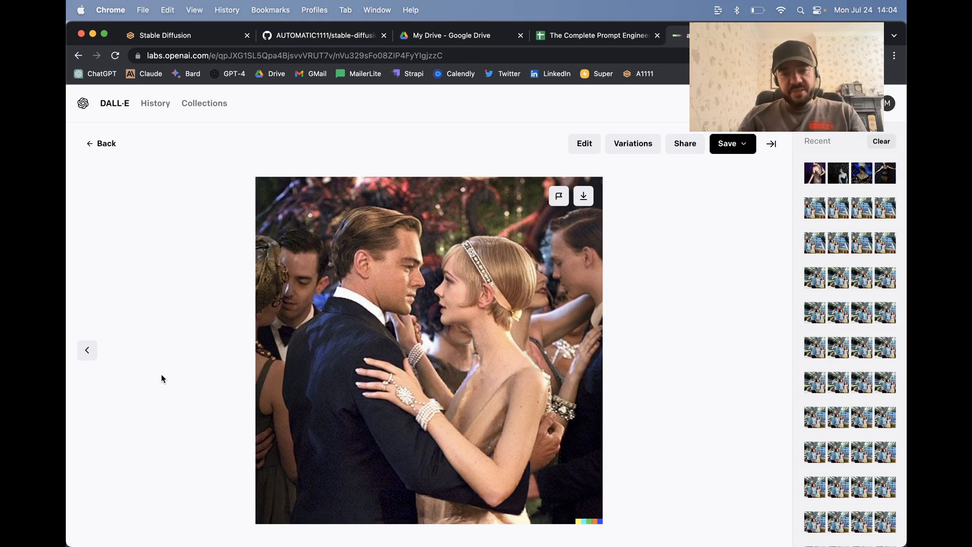
pyautogui.press('Right')
pyautogui.press('Left')
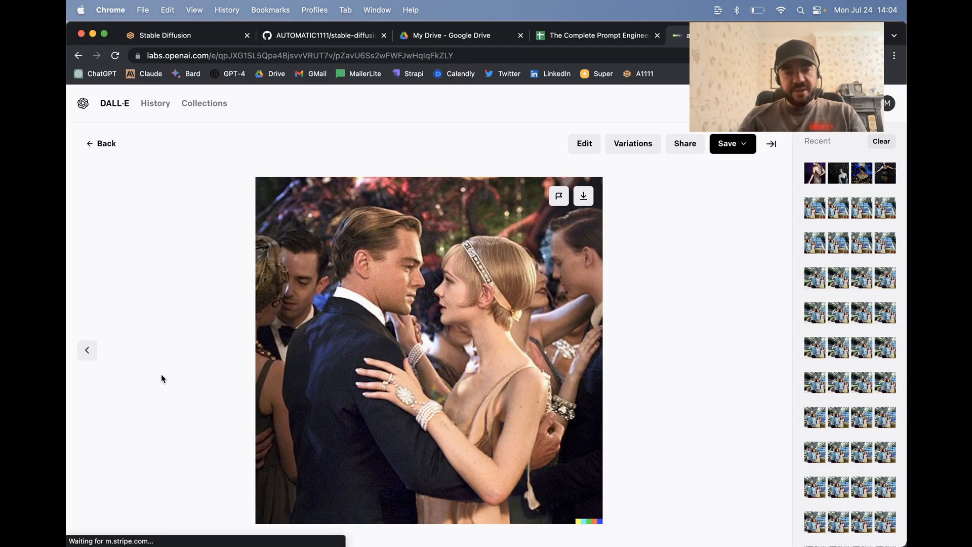
pyautogui.press('Left')
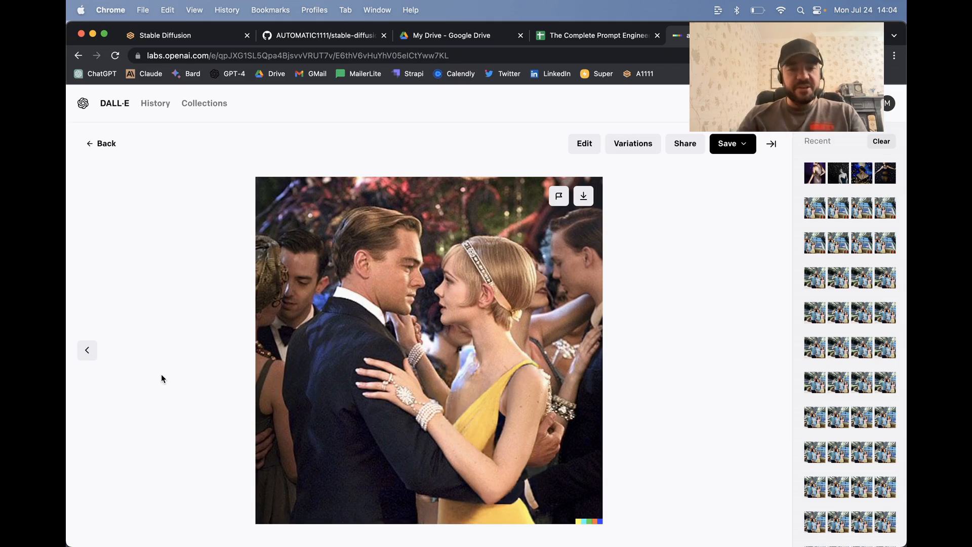
pyautogui.click(101, 143)
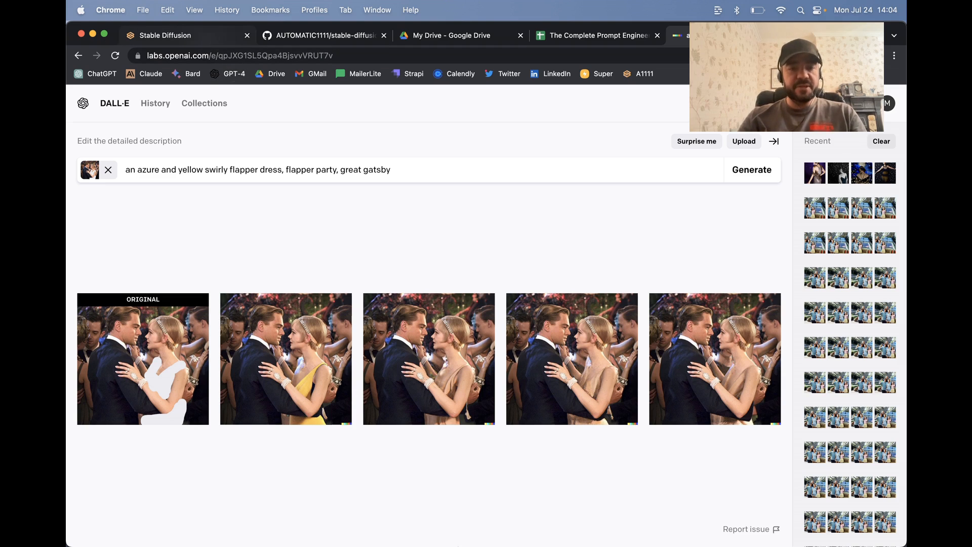
# Step: Switch to the Terminal to check the stable-diffusion-webui launch log, and switch to the Stable Diffusion web UI in Chrome
pyautogui.click(297, 517)
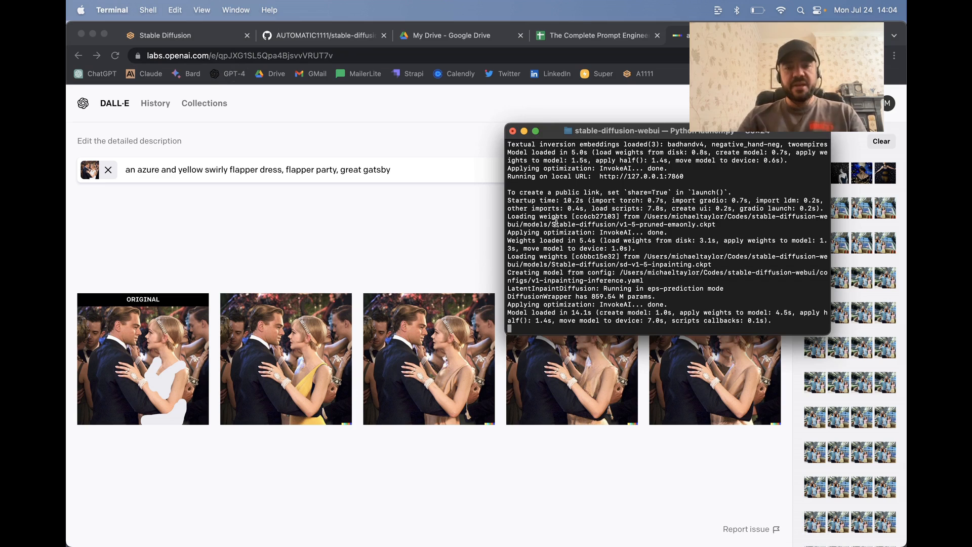
pyautogui.scroll(5, 582, 223)
pyautogui.scroll(-5, 608, 222)
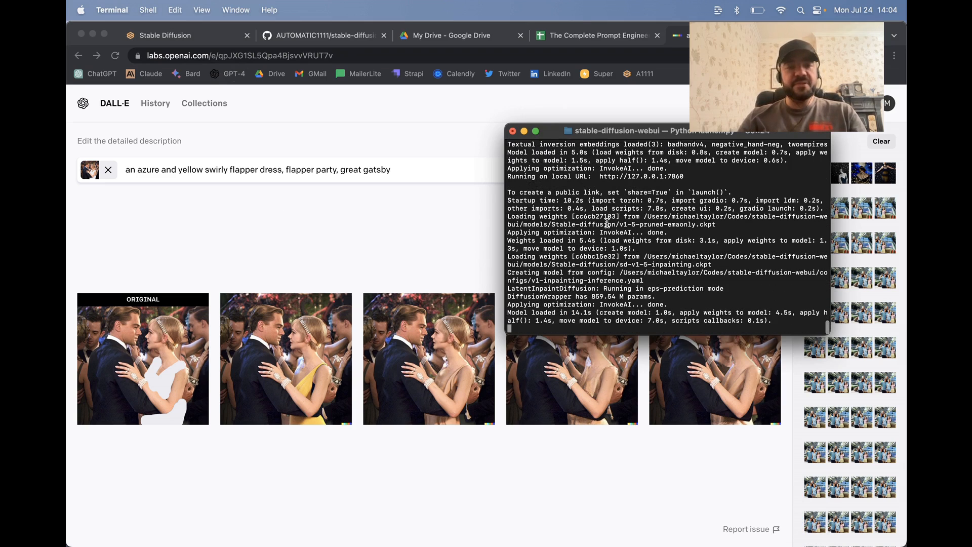
pyautogui.click(187, 37)
pyautogui.click(375, 120)
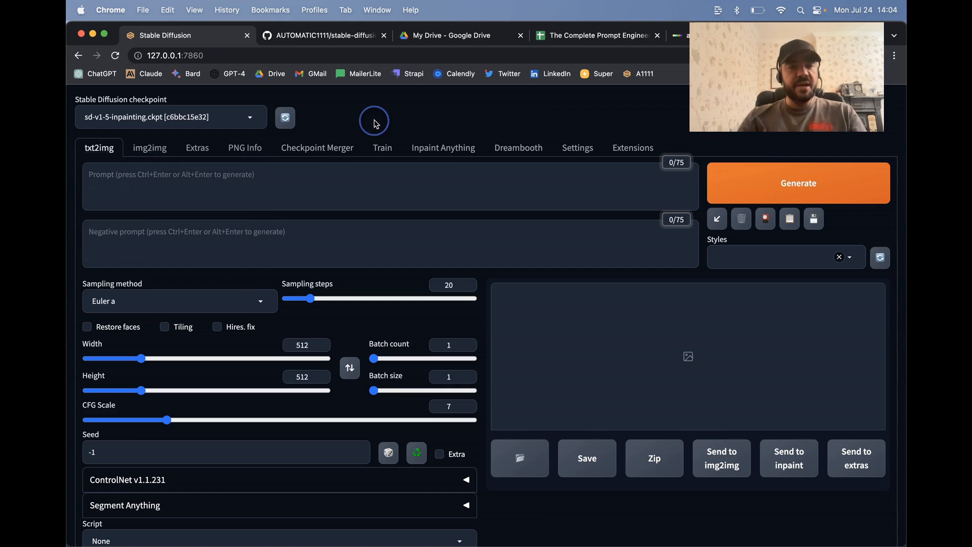
# Step: Look through the AUTOMATIC1111 stable-diffusion-webui repository on GitHub down to its README
pyautogui.click(322, 35)
pyautogui.scroll(2, 124, 186)
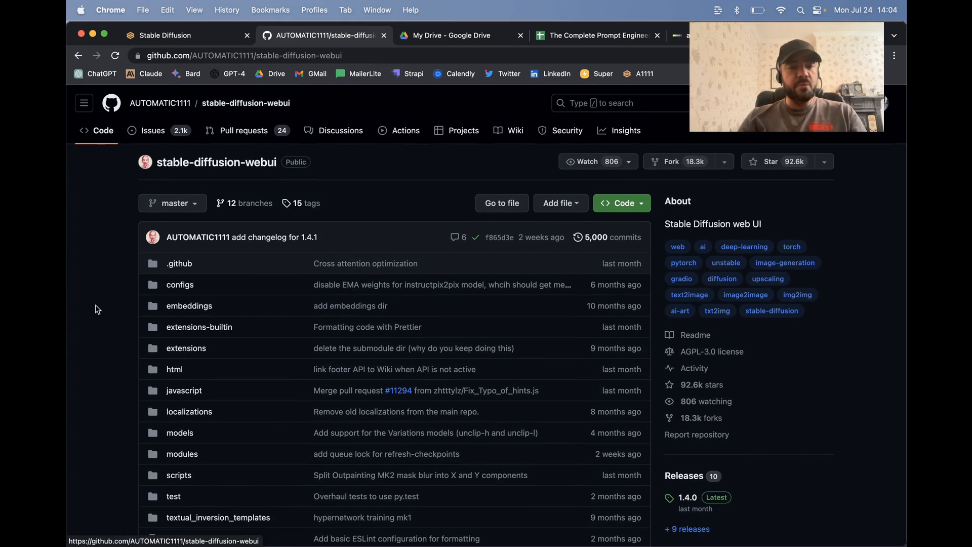
pyautogui.scroll(-5, 97, 309)
pyautogui.scroll(-10, 97, 309)
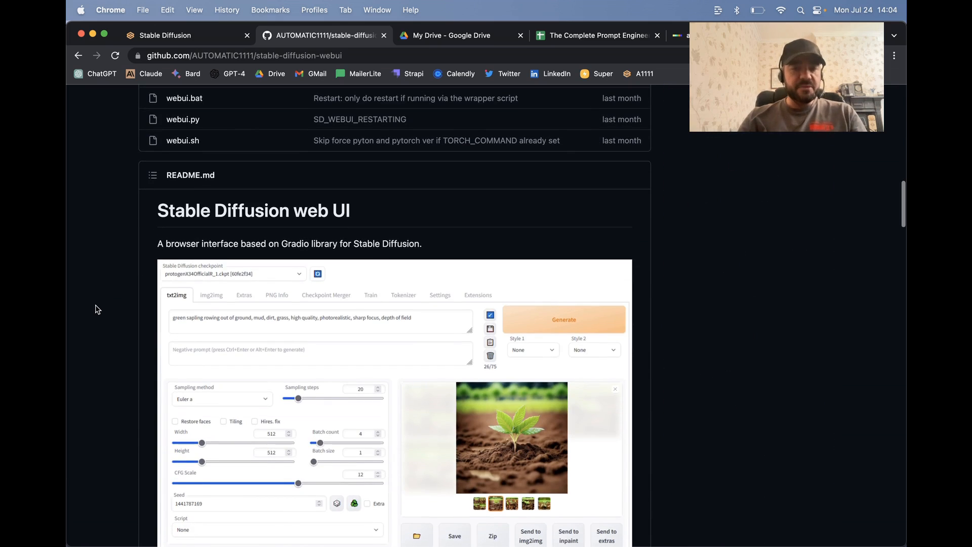
# Step: Return to the Stable Diffusion web UI and check the list of available checkpoints, keeping sd-v1-5-inpainting.ckpt selected
pyautogui.click(160, 35)
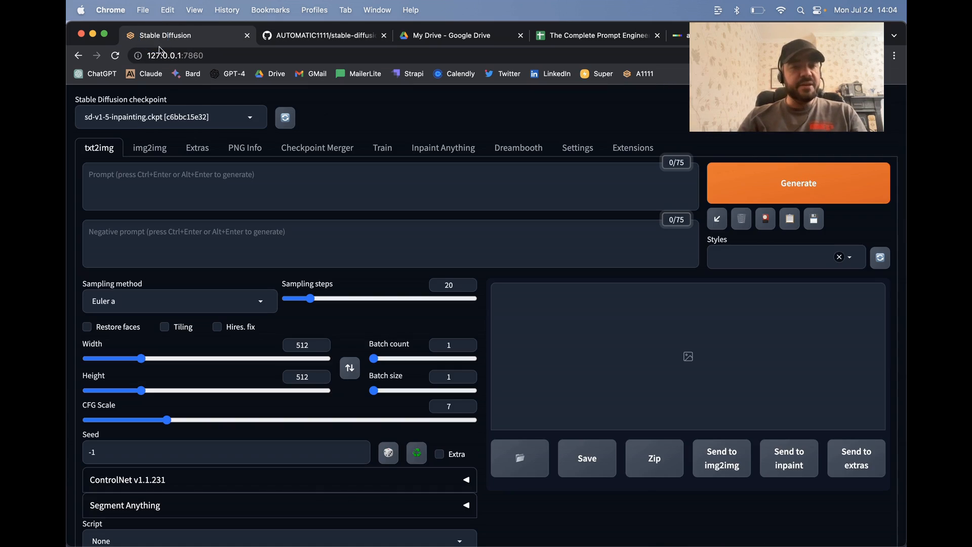
pyautogui.click(162, 121)
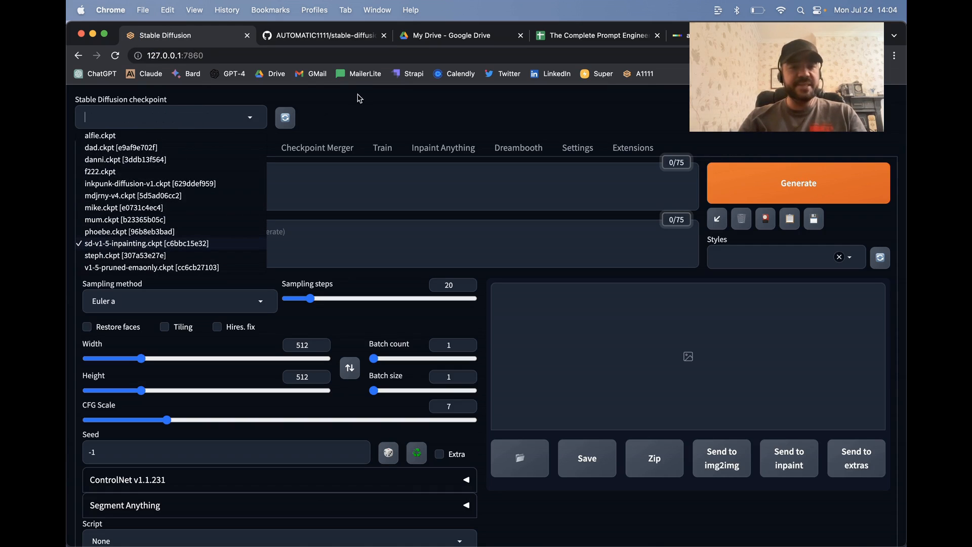
pyautogui.click(357, 97)
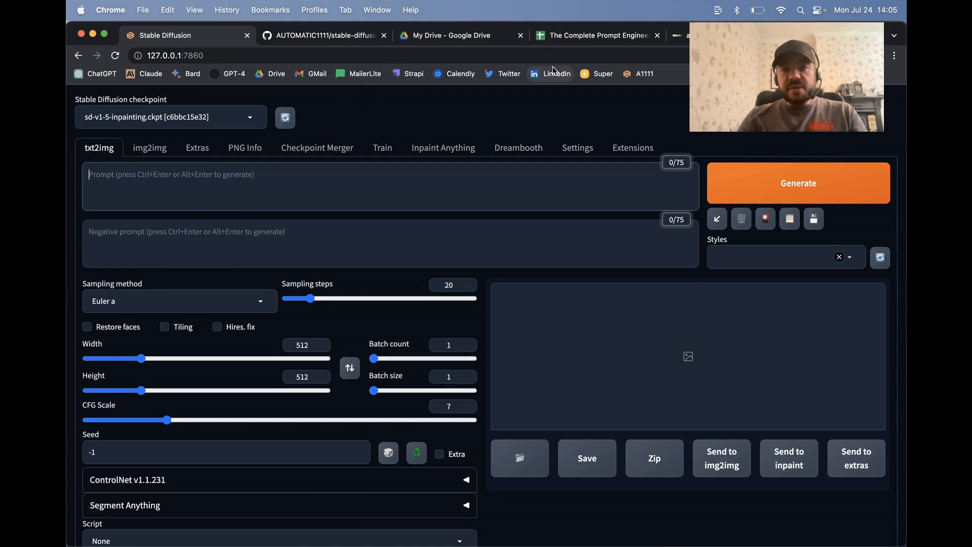
# Step: Load the carey-mulliga...b7bfe084c.jpg photo from Downloads as the img2img source image
pyautogui.click(151, 149)
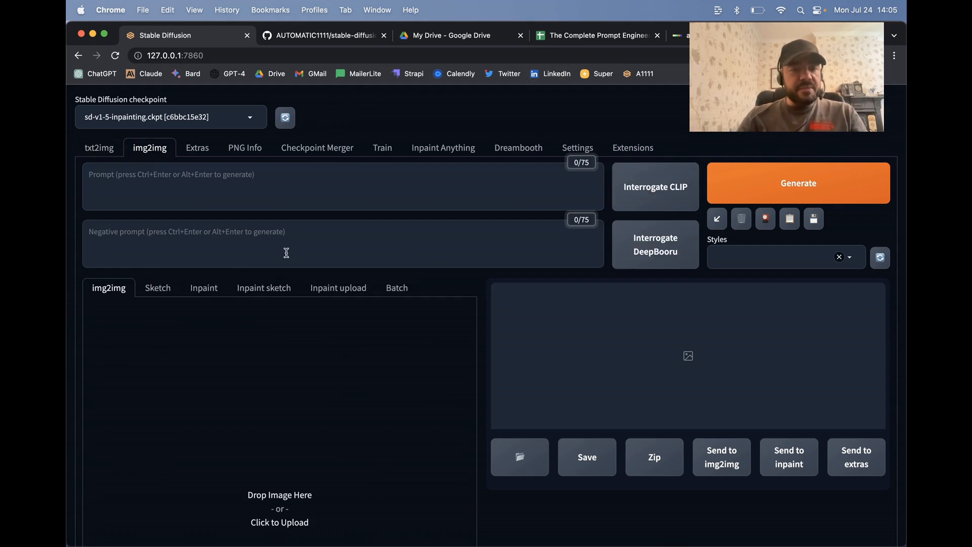
pyautogui.scroll(-5, 284, 261)
pyautogui.click(259, 307)
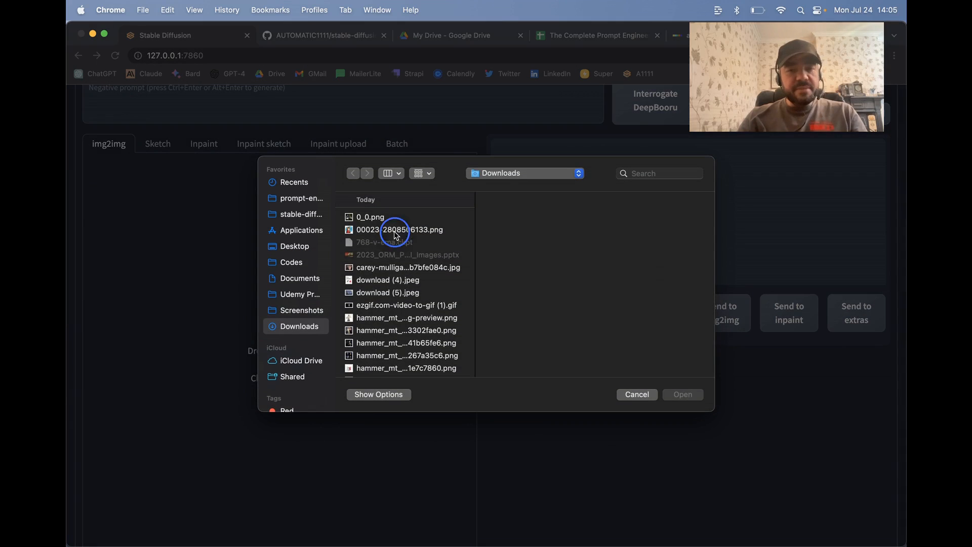
pyautogui.click(394, 231)
pyautogui.click(388, 269)
pyautogui.doubleClick(388, 268)
pyautogui.scroll(-3, 372, 315)
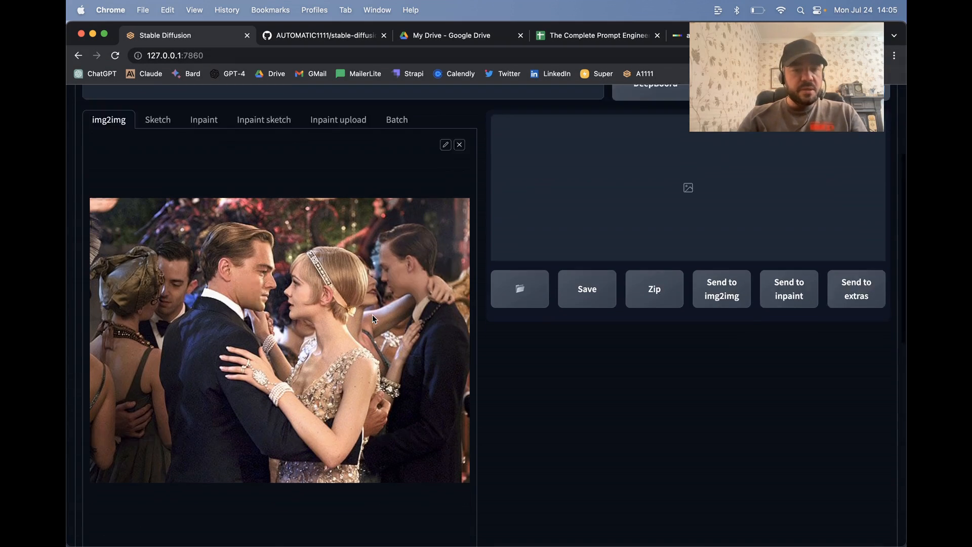
# Step: Switch img2img to Inpaint mode and load the same carey-mulliga...b7bfe084c.jpg photo from Downloads there
pyautogui.scroll(2, 429, 196)
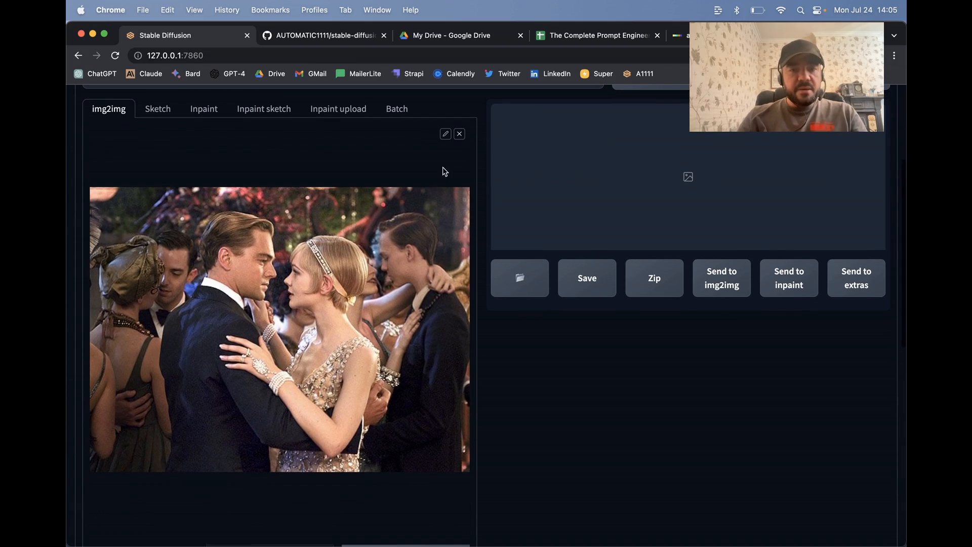
pyautogui.click(210, 111)
pyautogui.click(327, 303)
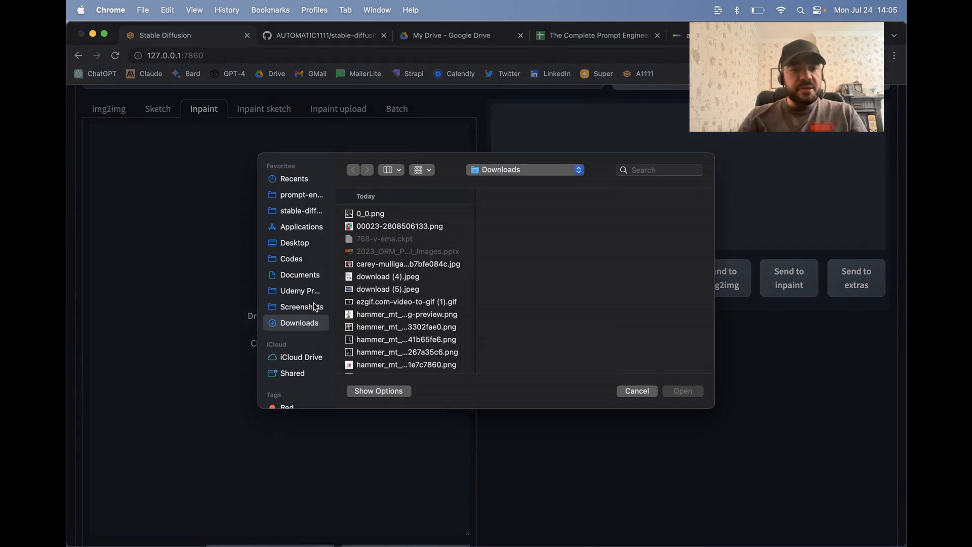
pyautogui.doubleClick(380, 269)
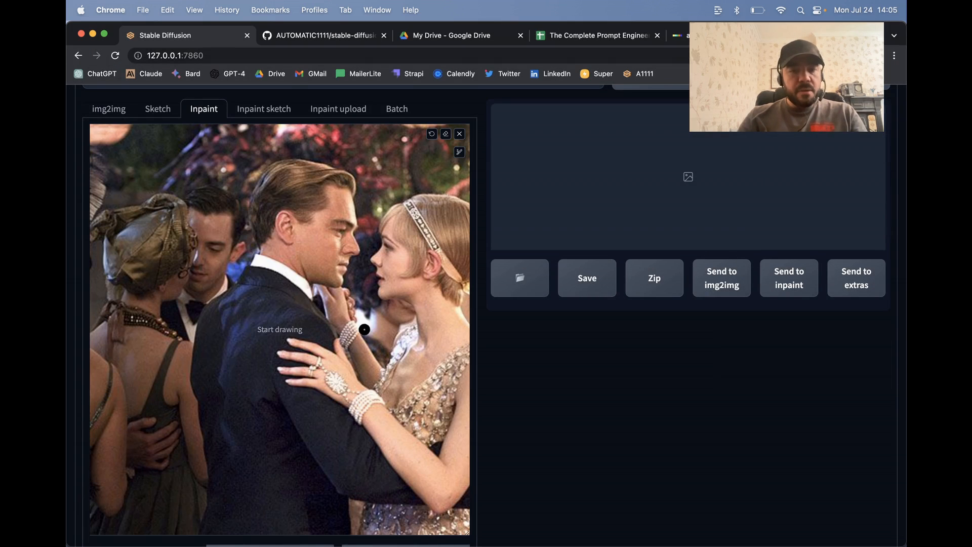
# Step: Paint the inpaint mask over the woman's dress, covering the bodice, the shoulder strap and the skirt area below her arm
pyautogui.hscroll(3, 365, 329)
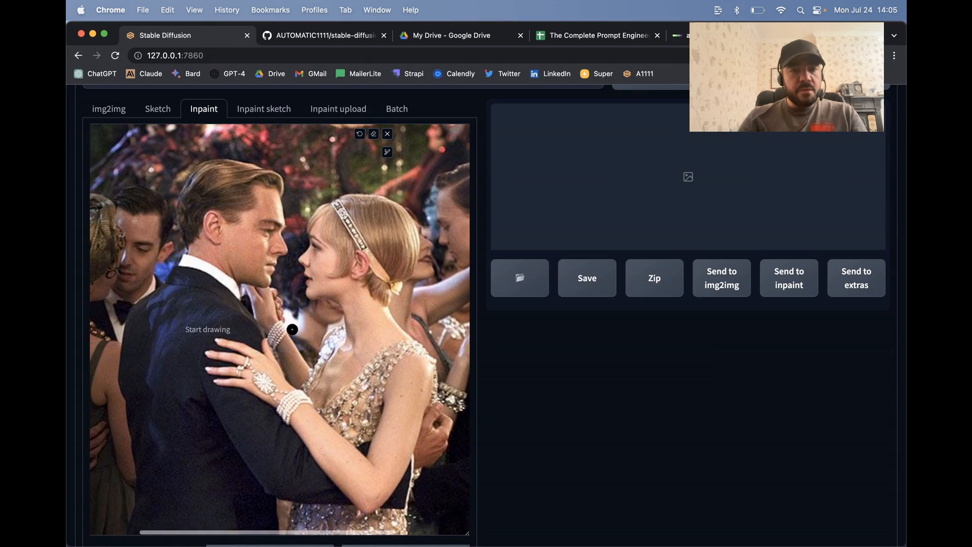
pyautogui.scroll(-2, 293, 329)
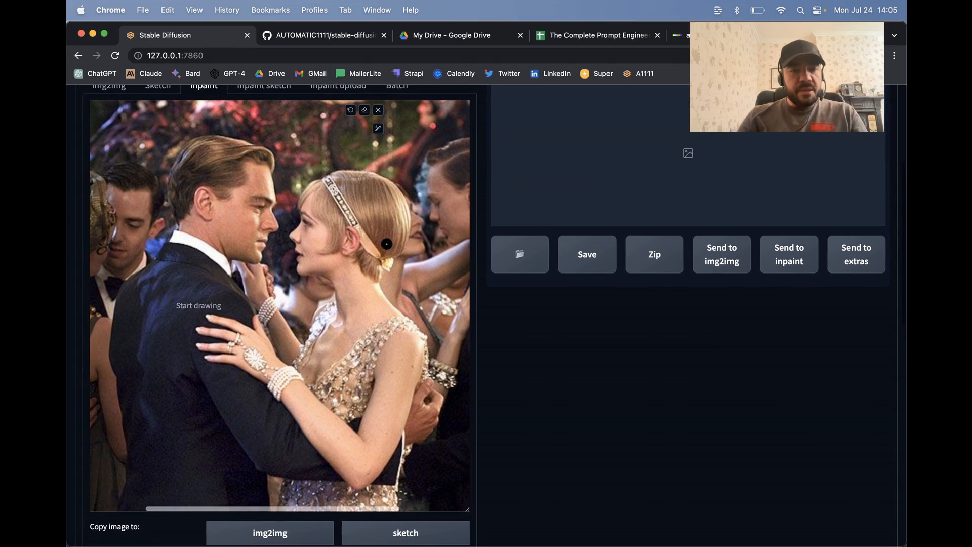
pyautogui.moveTo(393, 319)
pyautogui.mouseDown()
pyautogui.moveTo(370, 335)
pyautogui.moveTo(391, 319)
pyautogui.moveTo(388, 334)
pyautogui.moveTo(418, 329)
pyautogui.moveTo(420, 381)
pyautogui.mouseUp()
pyautogui.moveTo(377, 349)
pyautogui.mouseDown()
pyautogui.moveTo(355, 413)
pyautogui.moveTo(361, 378)
pyautogui.moveTo(345, 376)
pyautogui.moveTo(359, 351)
pyautogui.moveTo(319, 383)
pyautogui.moveTo(343, 414)
pyautogui.moveTo(348, 400)
pyautogui.moveTo(346, 416)
pyautogui.moveTo(345, 383)
pyautogui.moveTo(343, 392)
pyautogui.moveTo(307, 378)
pyautogui.moveTo(317, 377)
pyautogui.moveTo(304, 346)
pyautogui.moveTo(330, 301)
pyautogui.moveTo(317, 342)
pyautogui.moveTo(336, 318)
pyautogui.moveTo(360, 354)
pyautogui.moveTo(332, 341)
pyautogui.moveTo(311, 364)
pyautogui.moveTo(326, 332)
pyautogui.moveTo(328, 364)
pyautogui.moveTo(341, 328)
pyautogui.moveTo(371, 344)
pyautogui.moveTo(366, 358)
pyautogui.moveTo(419, 320)
pyautogui.mouseUp()
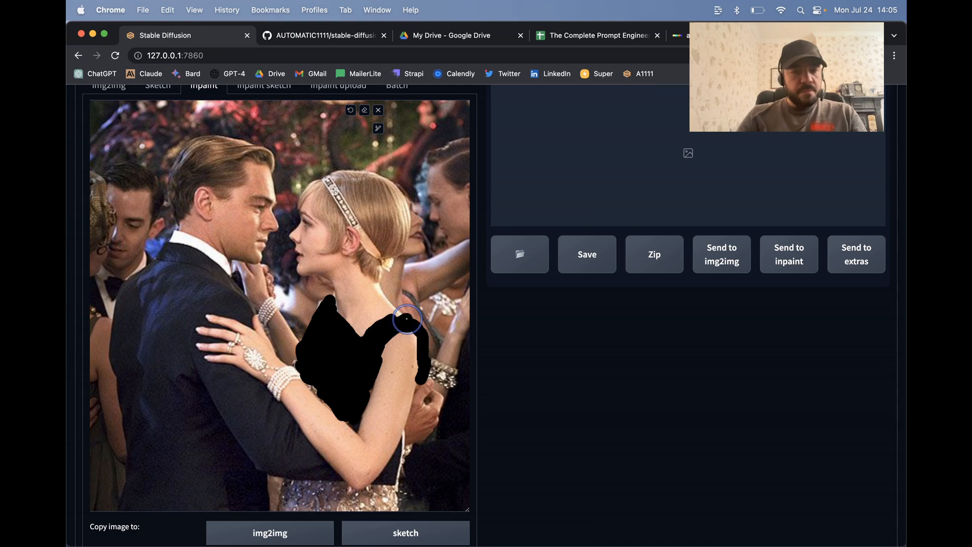
pyautogui.scroll(-5, 289, 376)
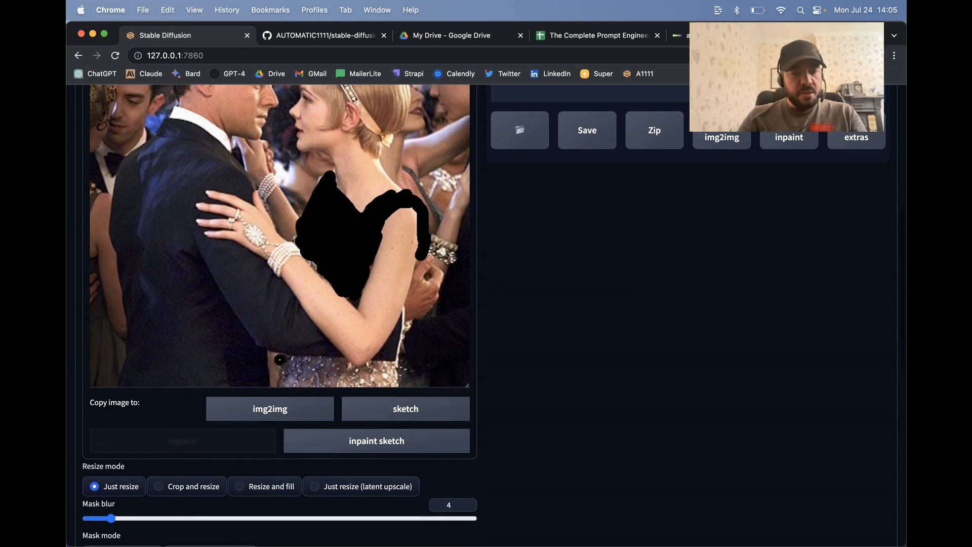
pyautogui.moveTo(284, 355)
pyautogui.mouseDown()
pyautogui.moveTo(335, 369)
pyautogui.moveTo(303, 366)
pyautogui.moveTo(304, 358)
pyautogui.moveTo(337, 357)
pyautogui.moveTo(402, 372)
pyautogui.moveTo(308, 375)
pyautogui.moveTo(344, 377)
pyautogui.moveTo(344, 384)
pyautogui.moveTo(287, 375)
pyautogui.moveTo(296, 359)
pyautogui.moveTo(401, 377)
pyautogui.moveTo(342, 382)
pyautogui.moveTo(362, 387)
pyautogui.moveTo(376, 384)
pyautogui.moveTo(277, 373)
pyautogui.mouseUp()
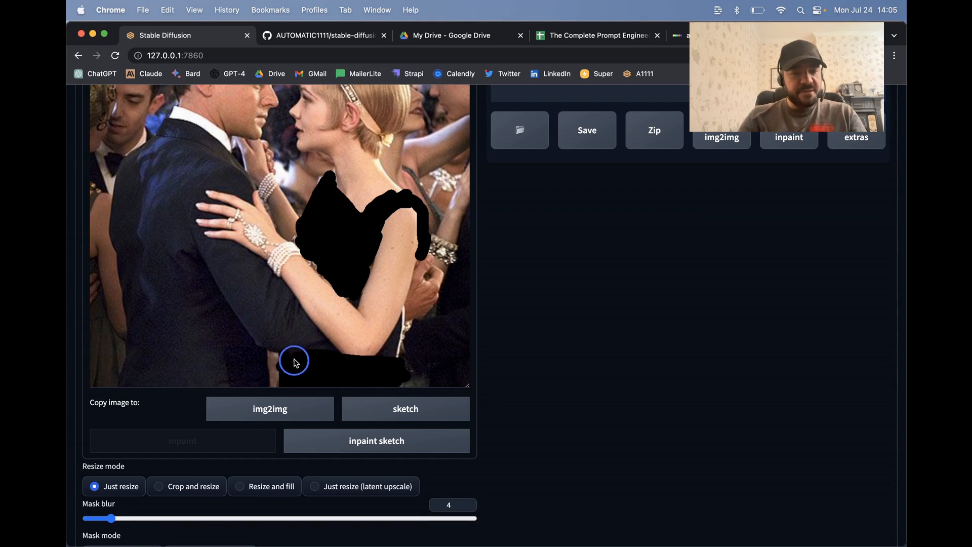
# Step: Copy the prompt "an azure and yellow swirly flapper dress, flapper party, great gatsby" from DALL-E into the Stable Diffusion img2img prompt
pyautogui.scroll(-5, 347, 279)
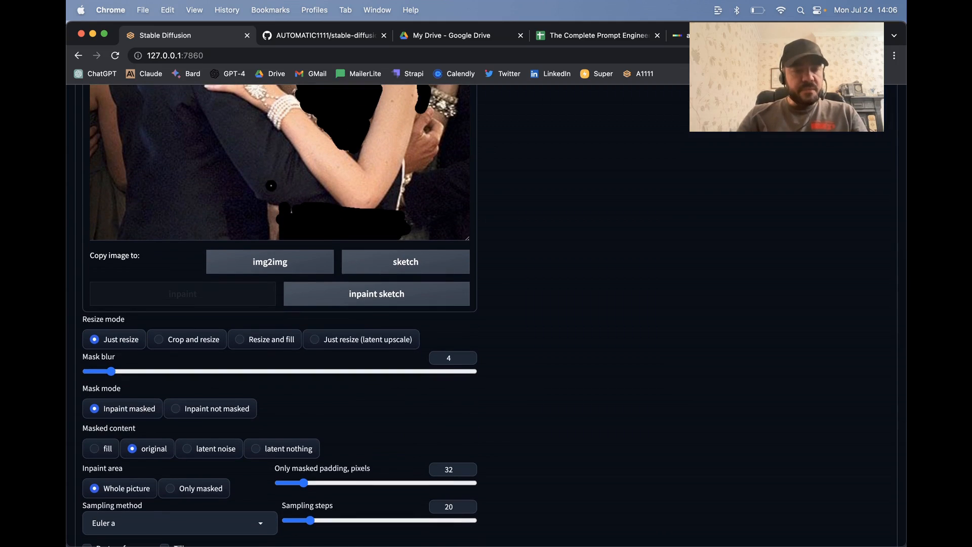
pyautogui.scroll(15, 348, 280)
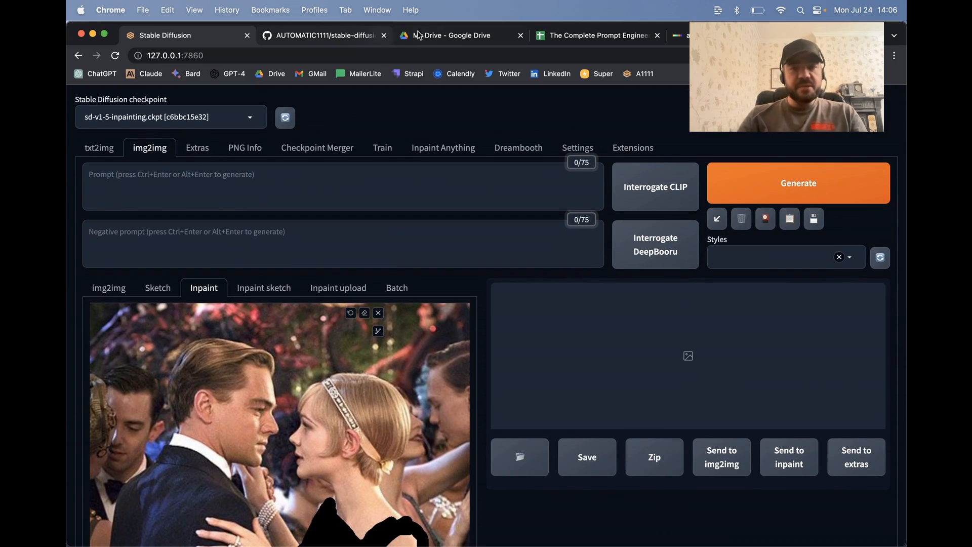
pyautogui.click(682, 35)
pyautogui.click(346, 169)
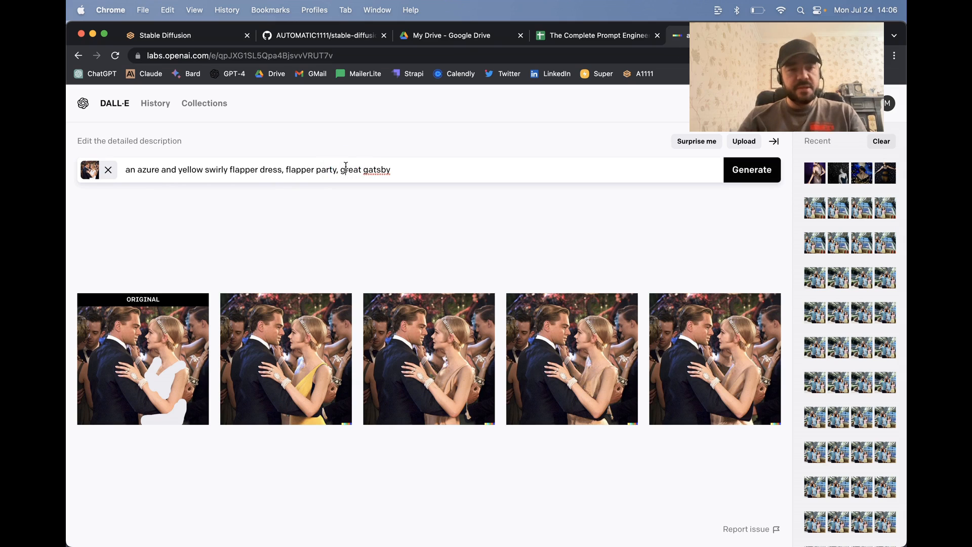
pyautogui.tripleClick(272, 174)
pyautogui.press('super+c')
pyautogui.click(186, 35)
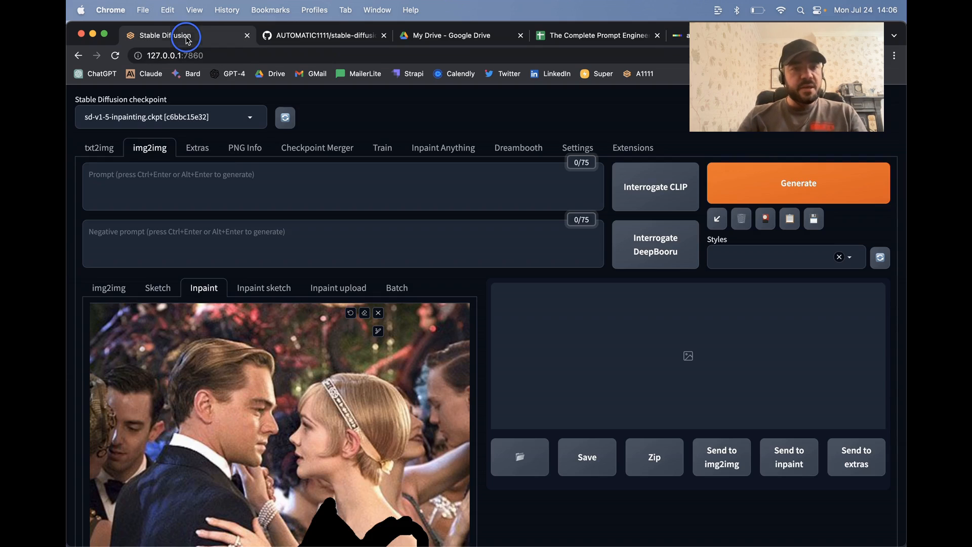
pyautogui.click(234, 182)
pyautogui.press('super+v')
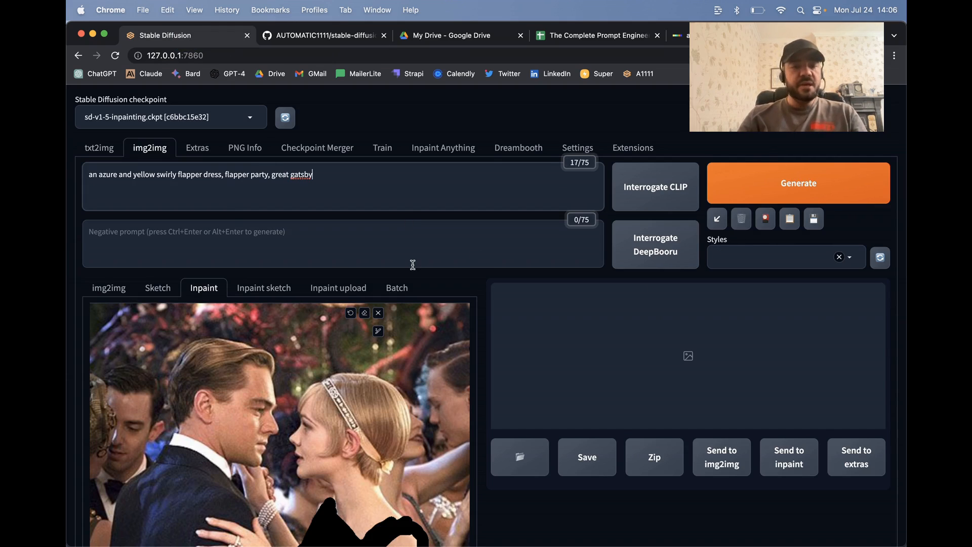
# Step: Generate the inpainted image with the masked dress area and look over the inpainting settings while it renders
pyautogui.click(767, 182)
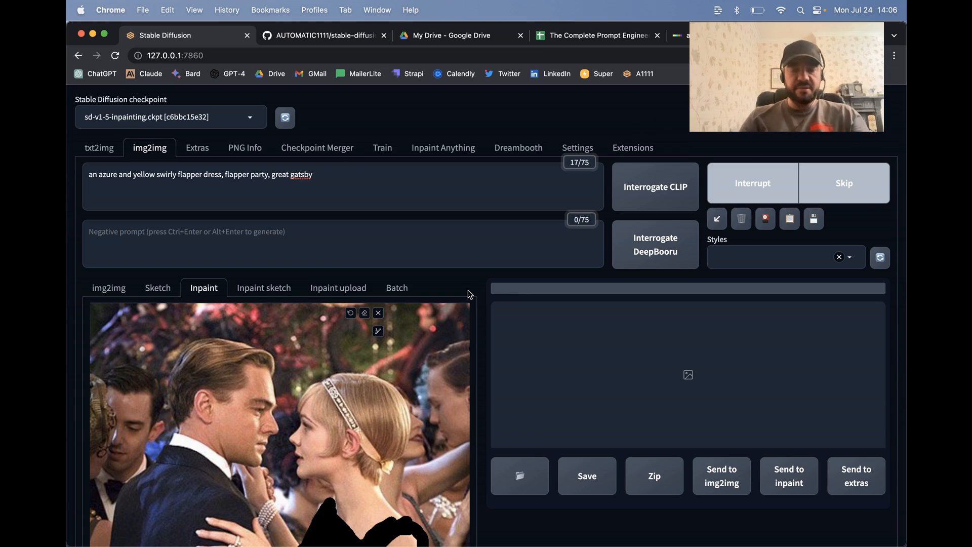
pyautogui.scroll(-3, 469, 294)
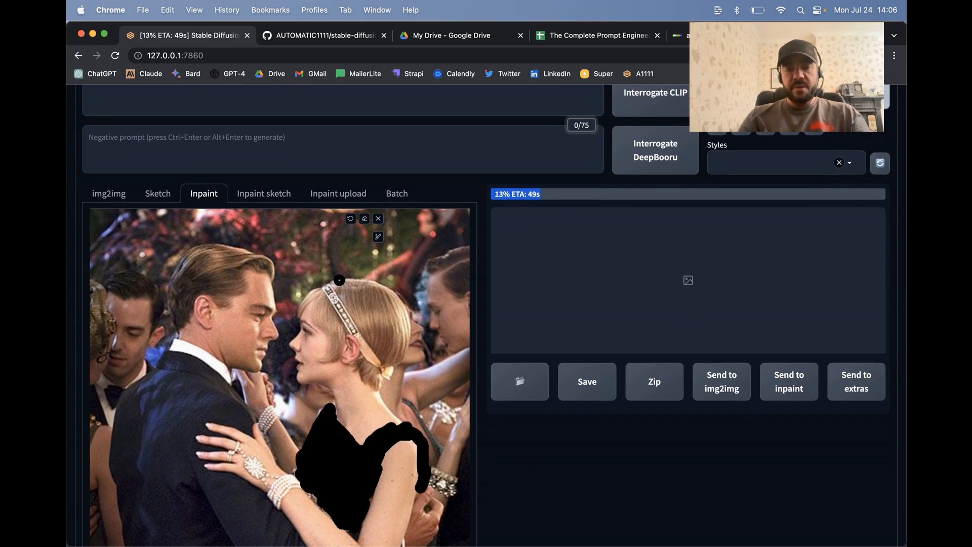
pyautogui.scroll(3, 339, 280)
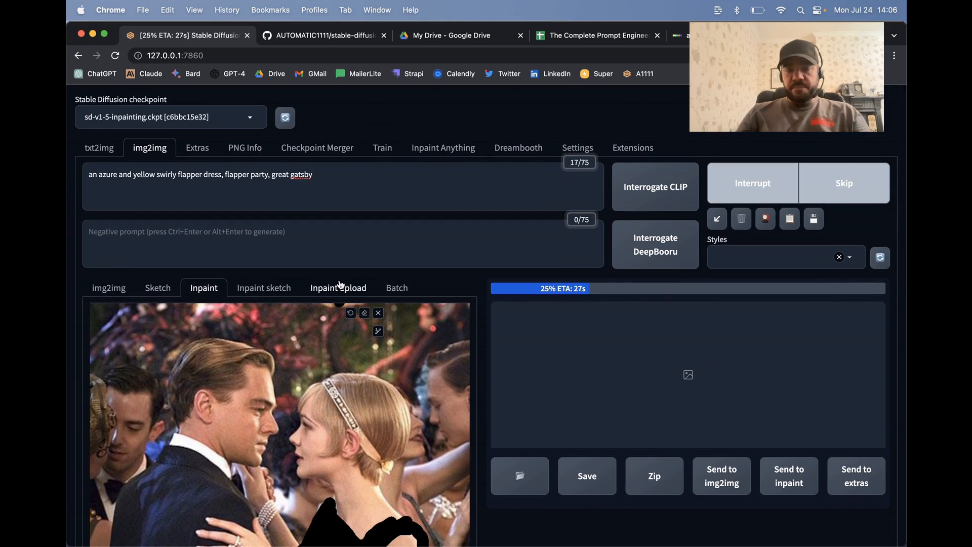
pyautogui.scroll(-3, 340, 284)
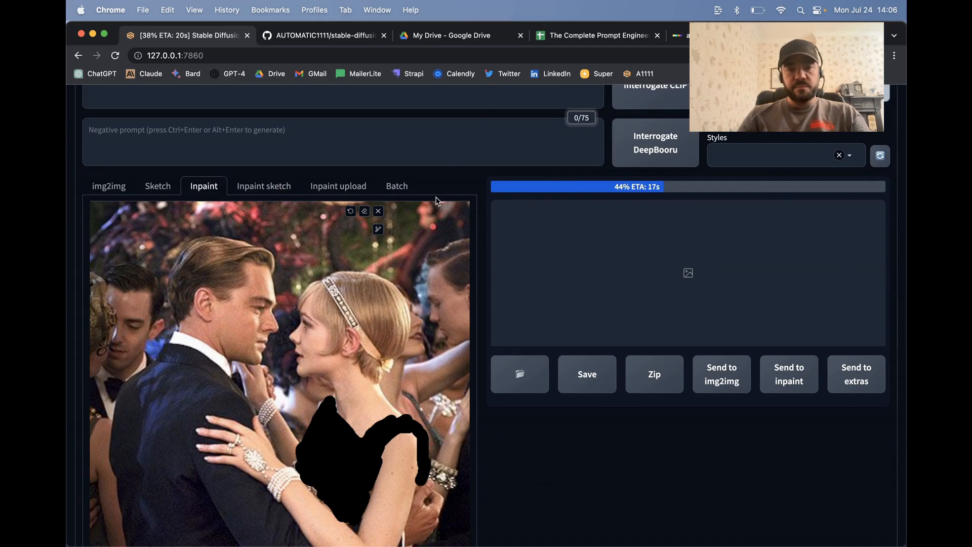
pyautogui.scroll(-3, 436, 201)
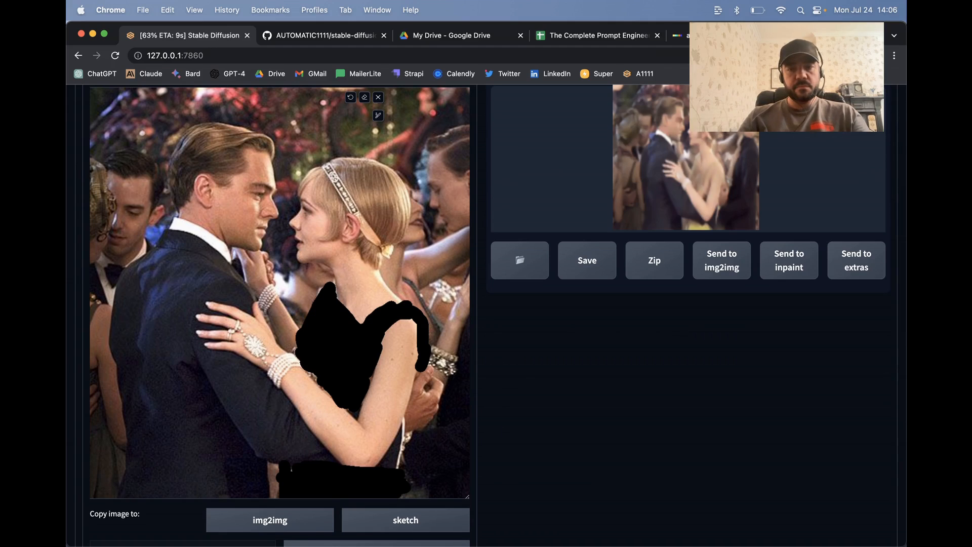
pyautogui.scroll(2, 728, 147)
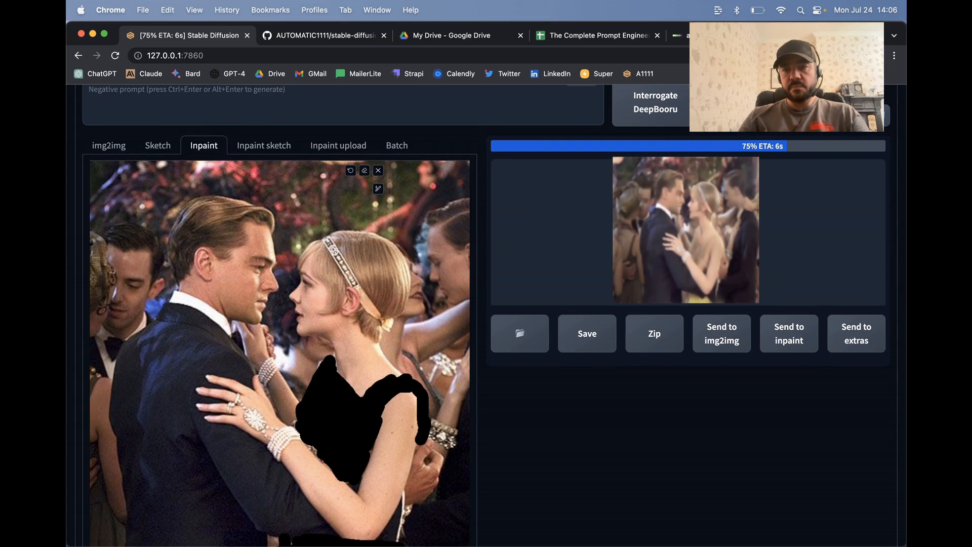
pyautogui.scroll(-9, 272, 258)
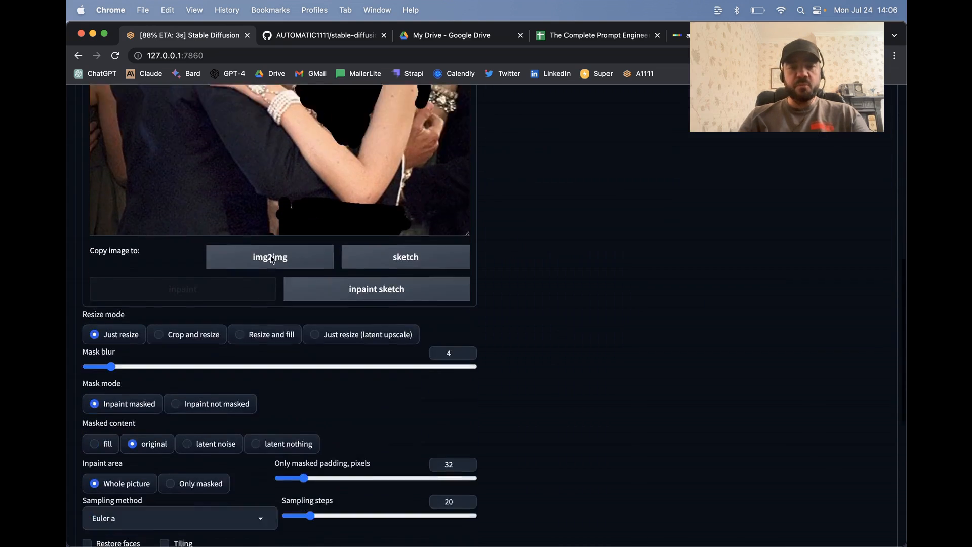
pyautogui.scroll(-1, 272, 258)
pyautogui.scroll(-6, 293, 338)
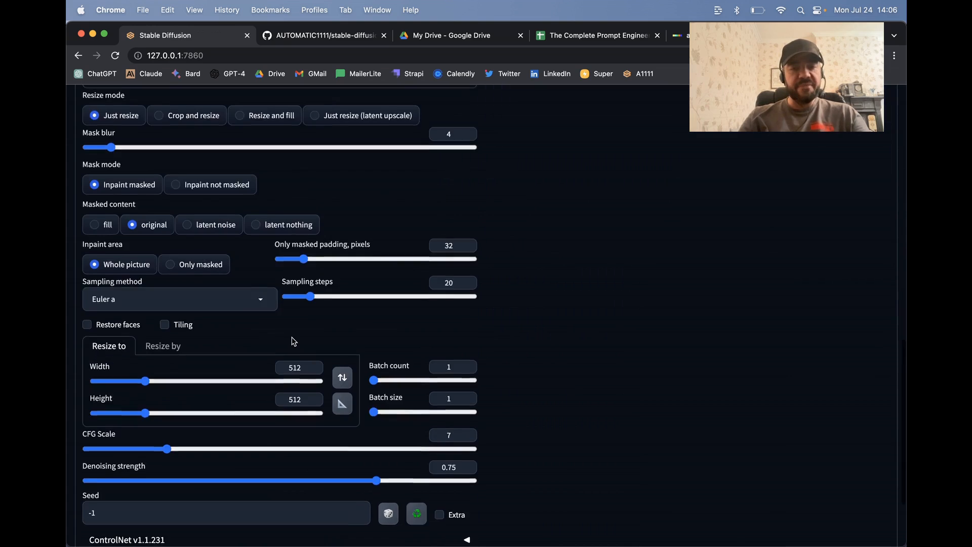
# Step: Inspect the generated dress image at full size, close it and review its generation parameters
pyautogui.scroll(10, 508, 320)
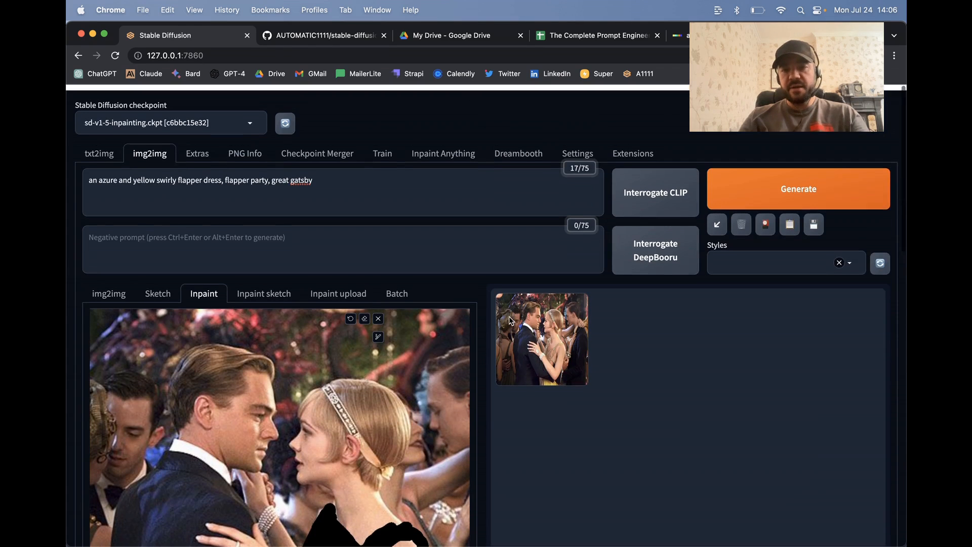
pyautogui.click(512, 322)
pyautogui.click(704, 327)
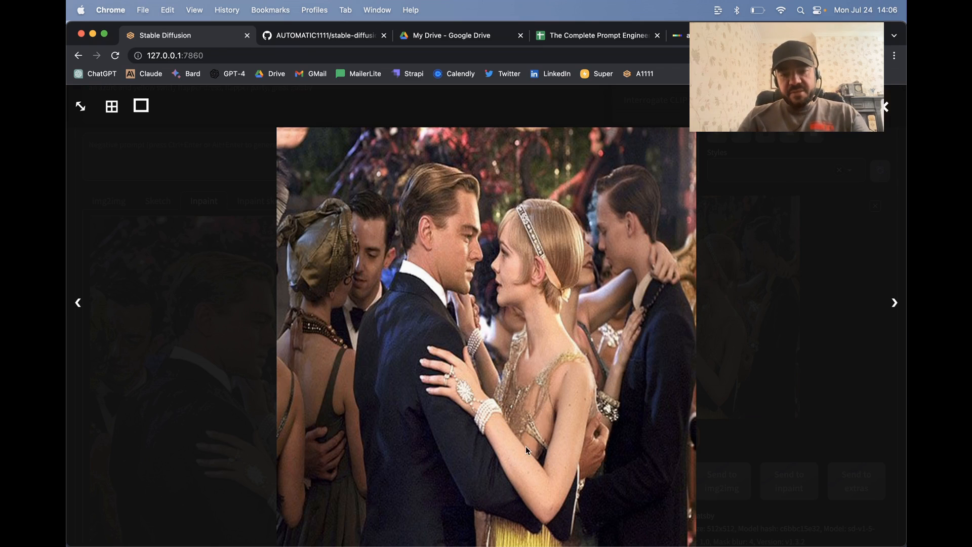
pyautogui.click(885, 106)
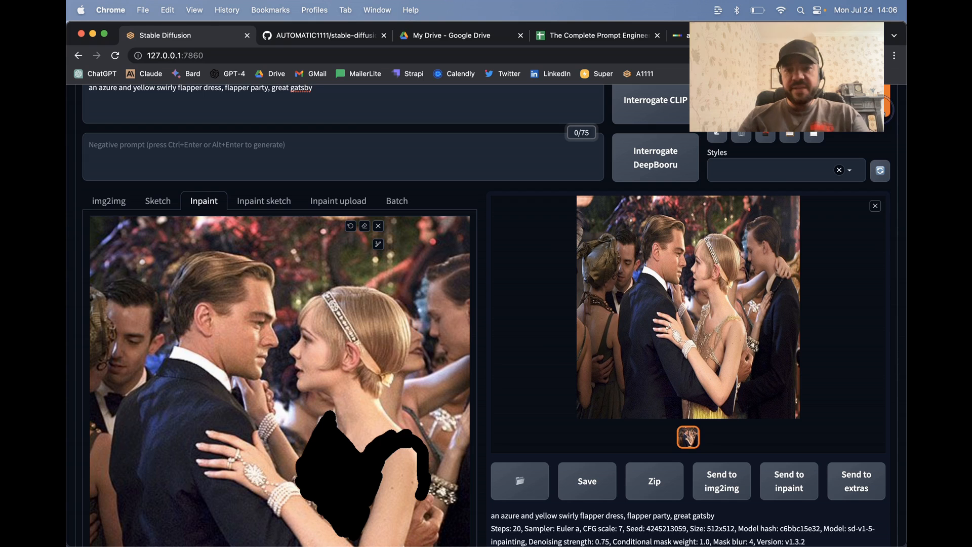
pyautogui.scroll(-8, 553, 355)
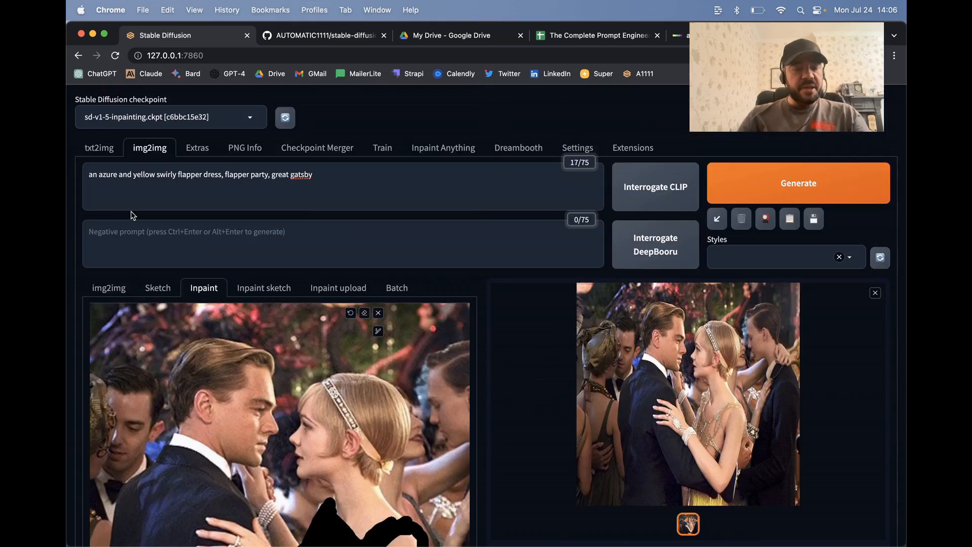
pyautogui.scroll(-8, 132, 215)
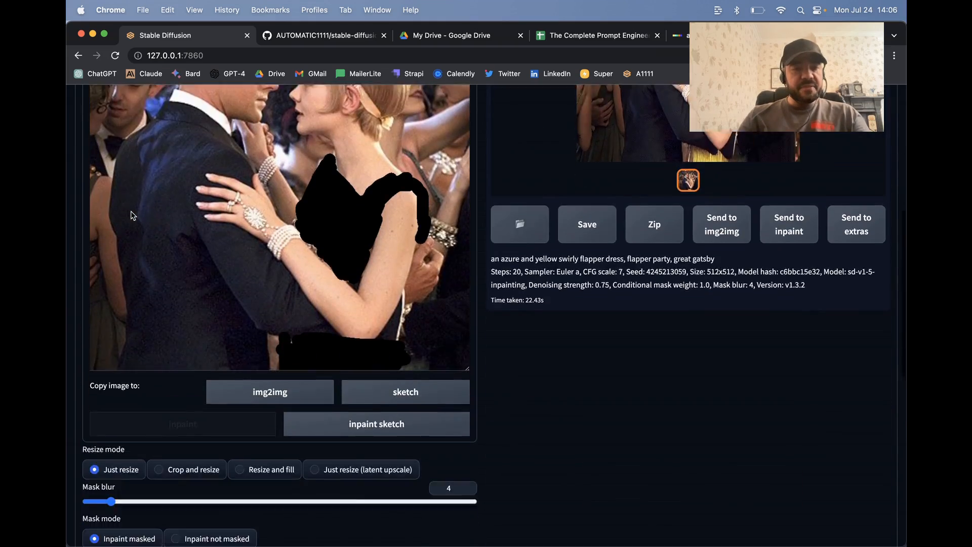
# Step: Raise the emphasis of "an azure and yellow swirly flapper dress" in the prompt to a weight of 1.2
pyautogui.scroll(6, 133, 215)
pyautogui.scroll(2, 93, 151)
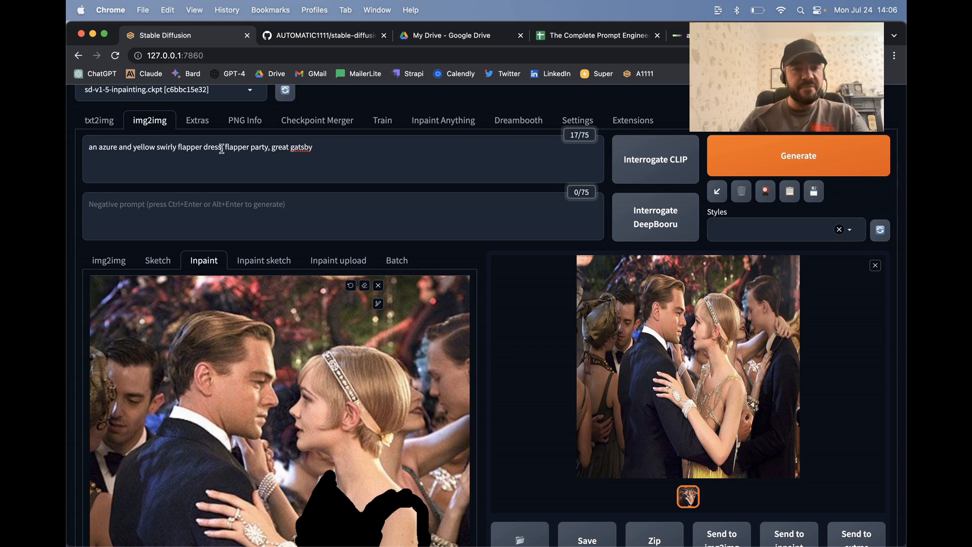
pyautogui.moveTo(222, 149); pyautogui.dragTo(68, 153)
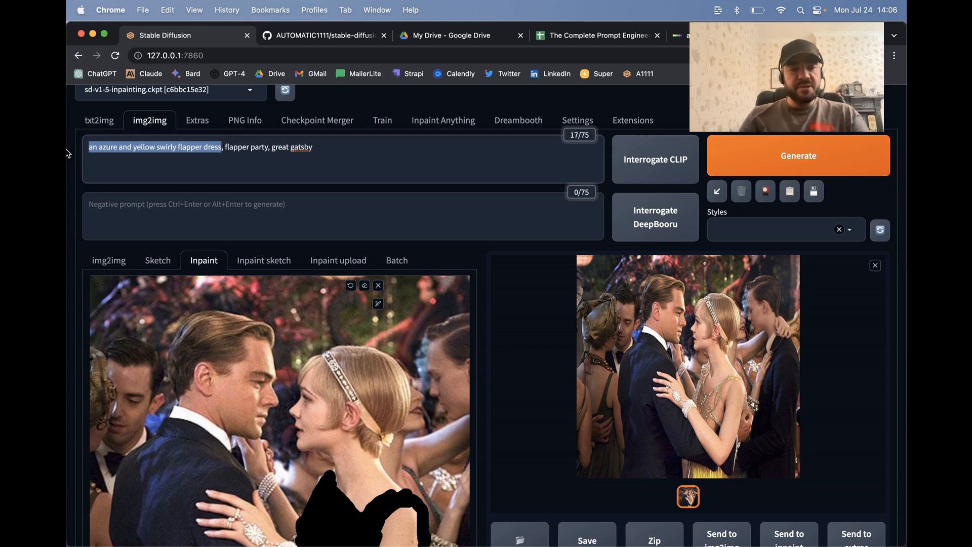
pyautogui.hotkey('ctrl', 'Up')
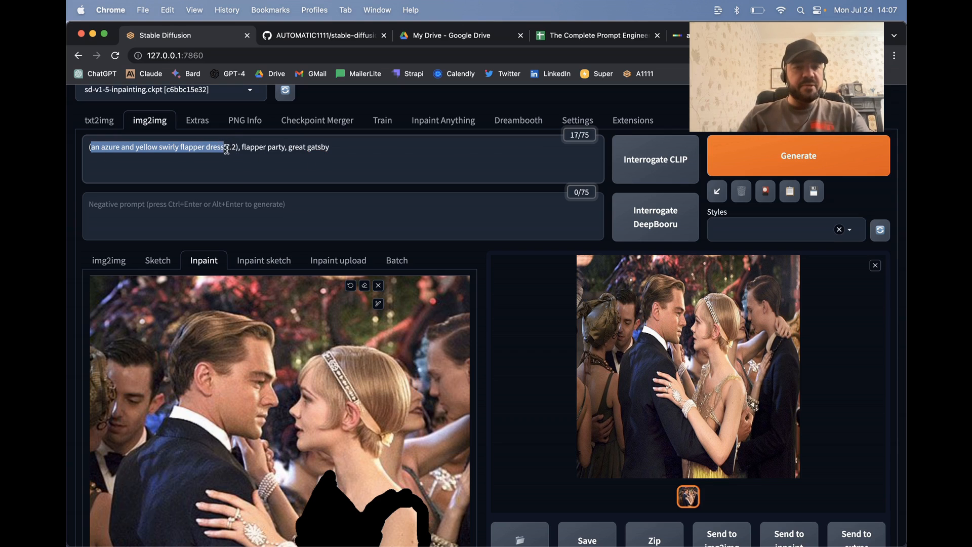
# Step: Compare the masked dress area with the mask mode, masked content, inpaint area and denoising strength settings
pyautogui.click(226, 149)
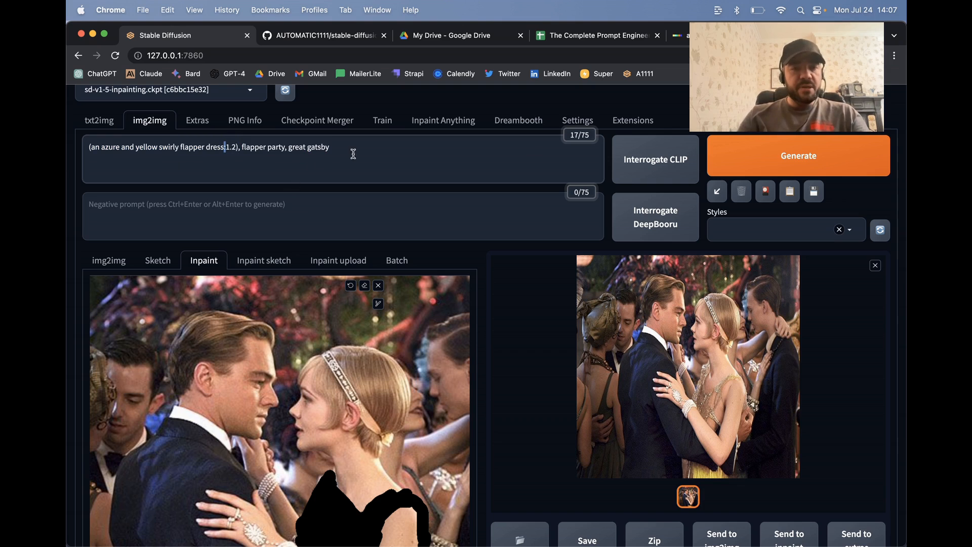
pyautogui.scroll(-10, 307, 242)
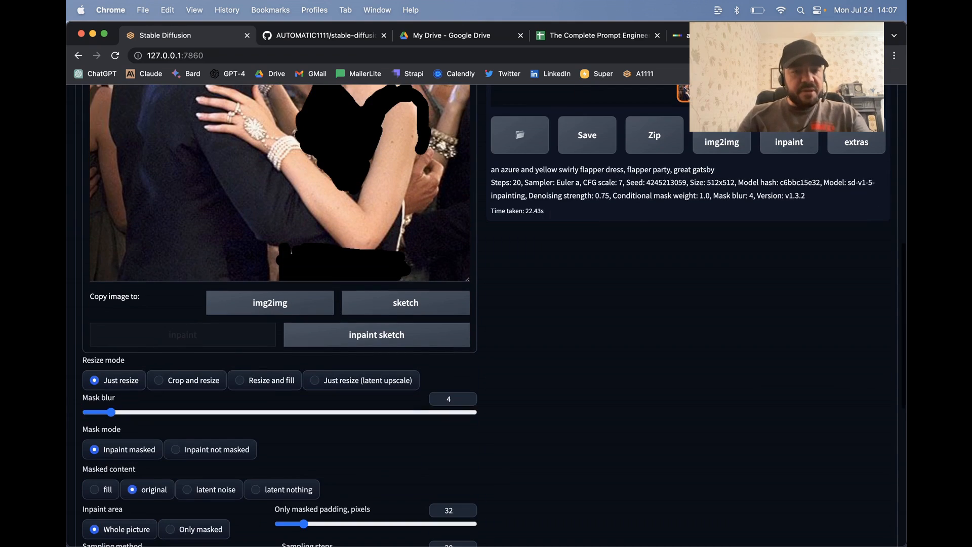
pyautogui.scroll(1, 315, 192)
pyautogui.moveTo(321, 200)
pyautogui.mouseDown()
pyautogui.moveTo(294, 167)
pyautogui.moveTo(353, 223)
pyautogui.moveTo(323, 202)
pyautogui.moveTo(352, 217)
pyautogui.mouseUp()
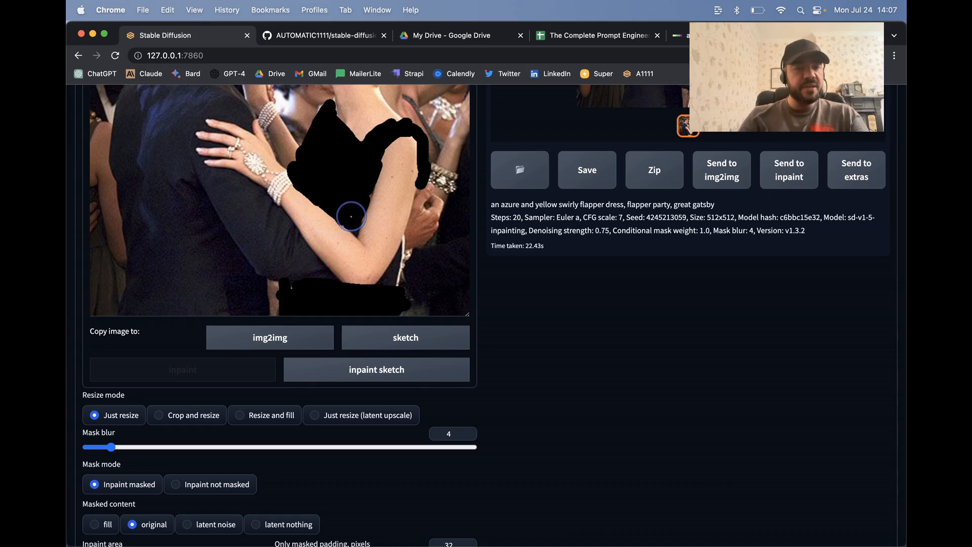
pyautogui.scroll(-5, 253, 279)
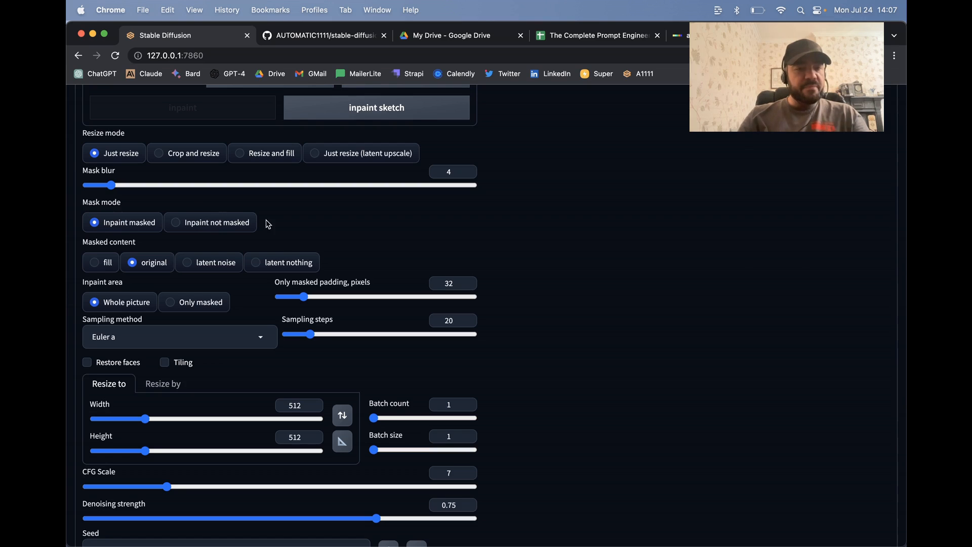
pyautogui.scroll(6, 268, 224)
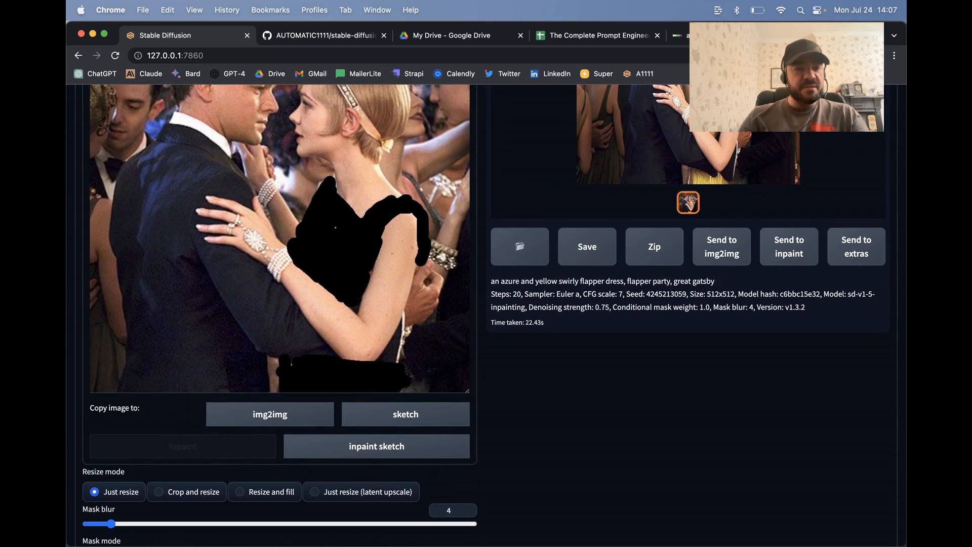
pyautogui.scroll(-1, 335, 228)
pyautogui.scroll(3, 365, 294)
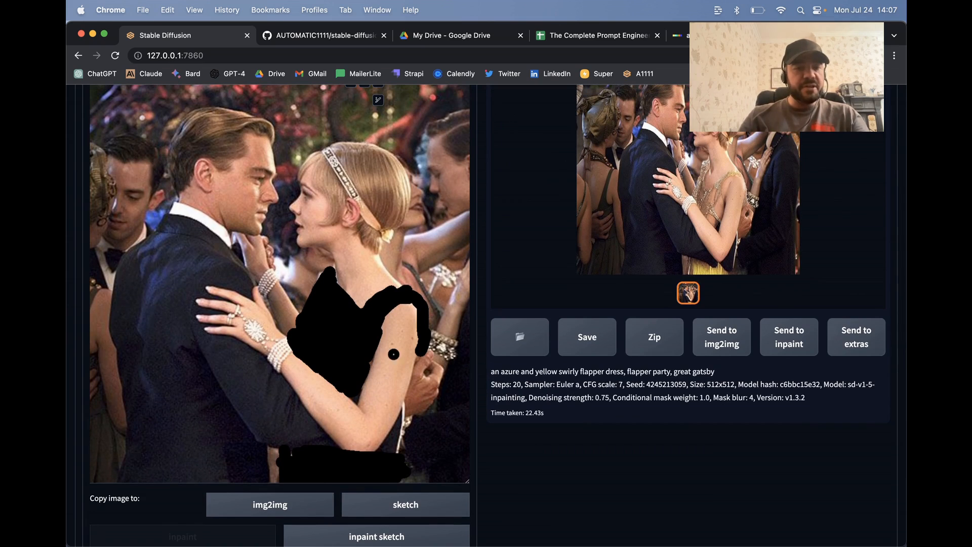
pyautogui.scroll(-8, 243, 304)
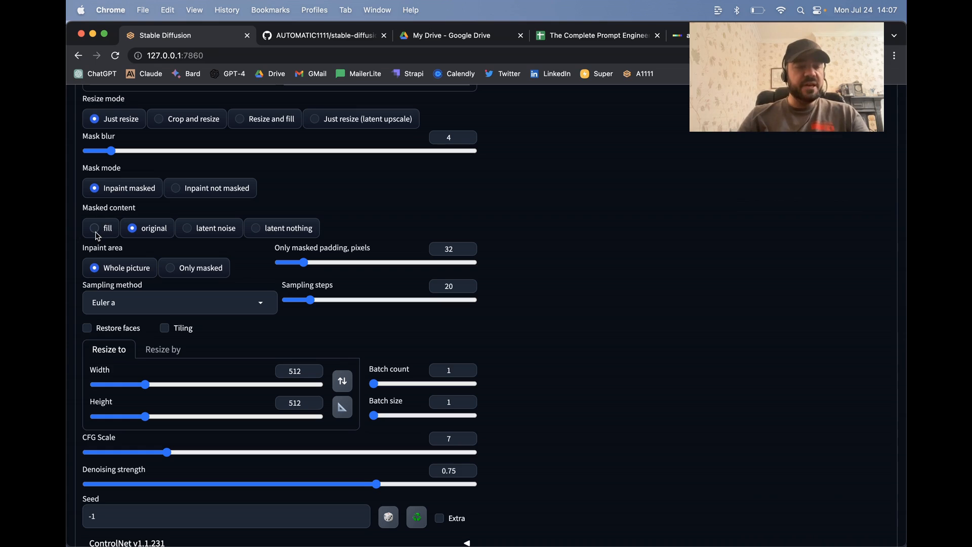
pyautogui.scroll(8, 95, 232)
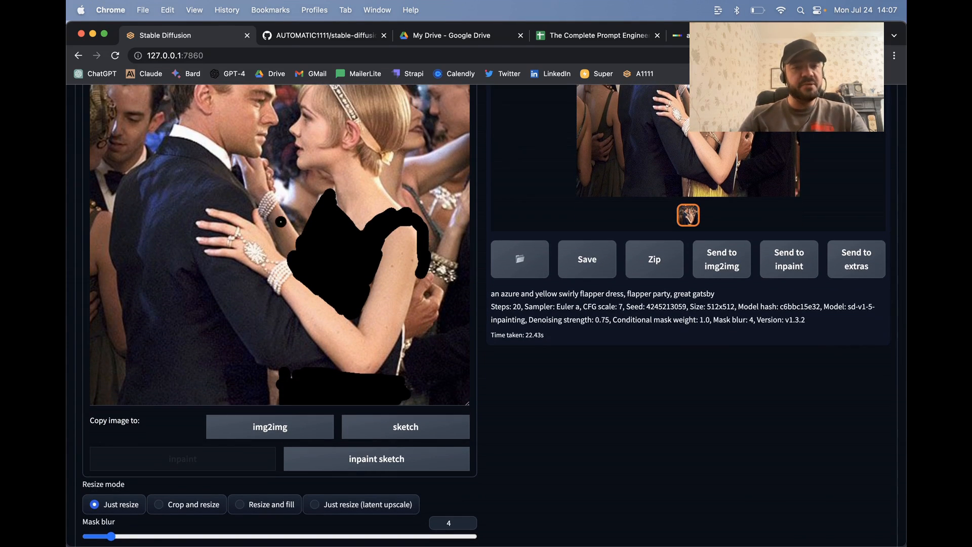
pyautogui.scroll(-10, 203, 276)
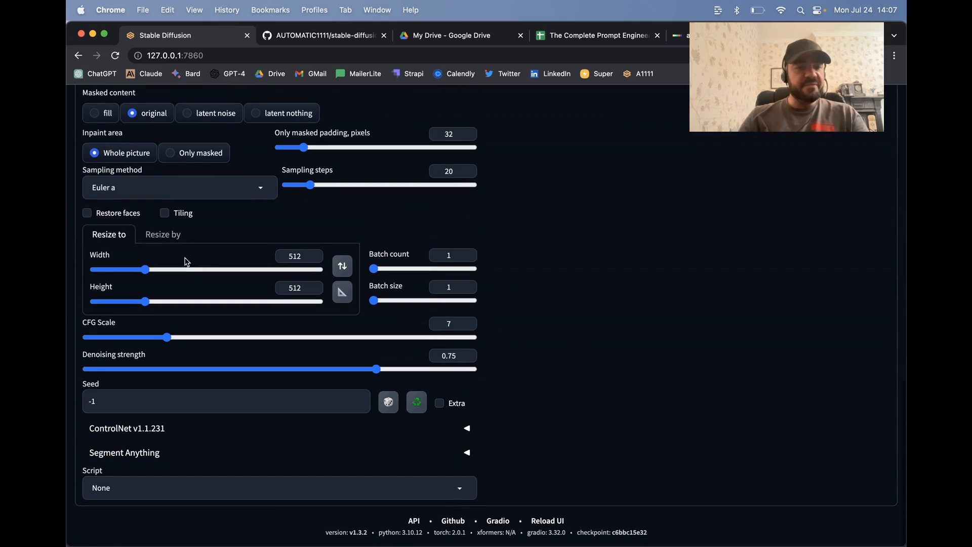
pyautogui.scroll(1, 191, 273)
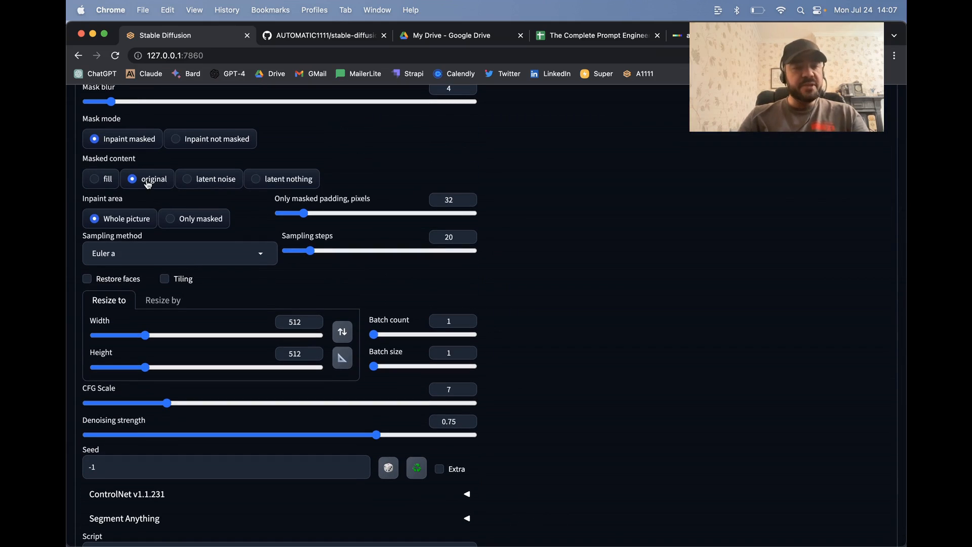
pyautogui.scroll(9, 230, 181)
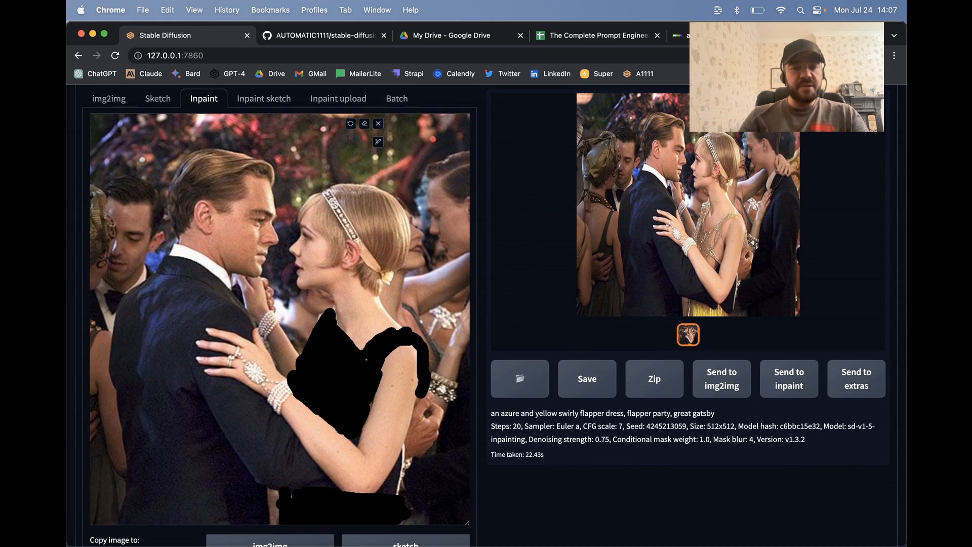
pyautogui.scroll(-10, 274, 373)
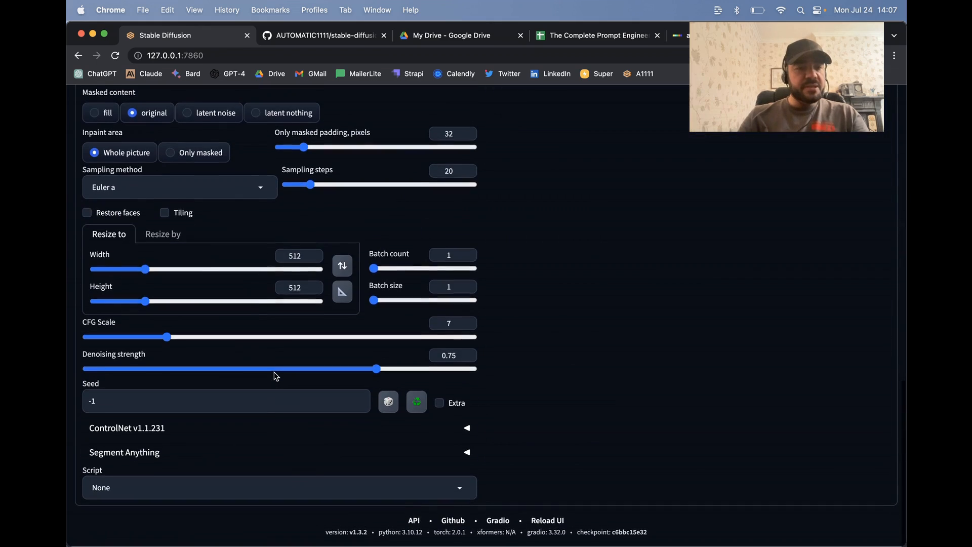
pyautogui.scroll(1, 270, 205)
pyautogui.scroll(1, 270, 204)
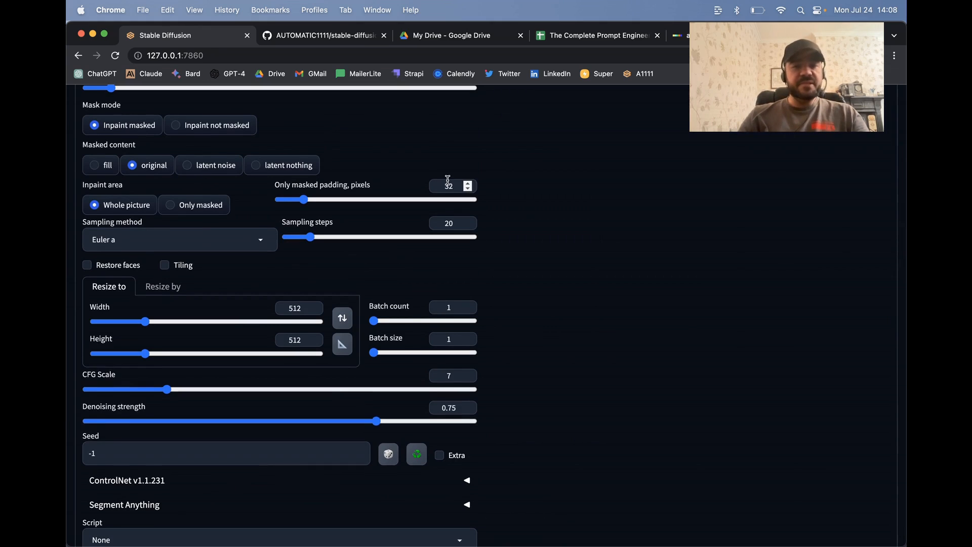
# Step: Set the masked content to latent noise and the inpaint area to only masked
pyautogui.scroll(1, 290, 176)
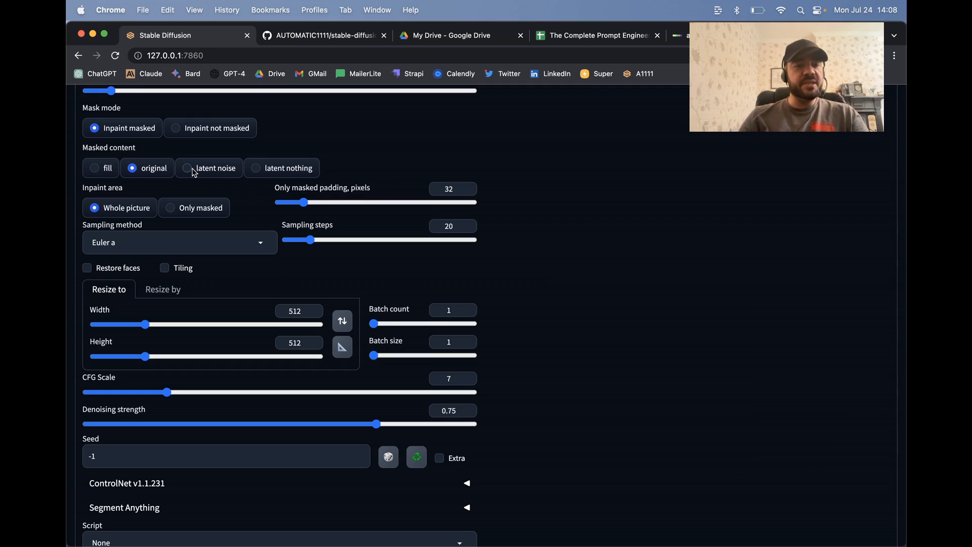
pyautogui.scroll(2, 494, 160)
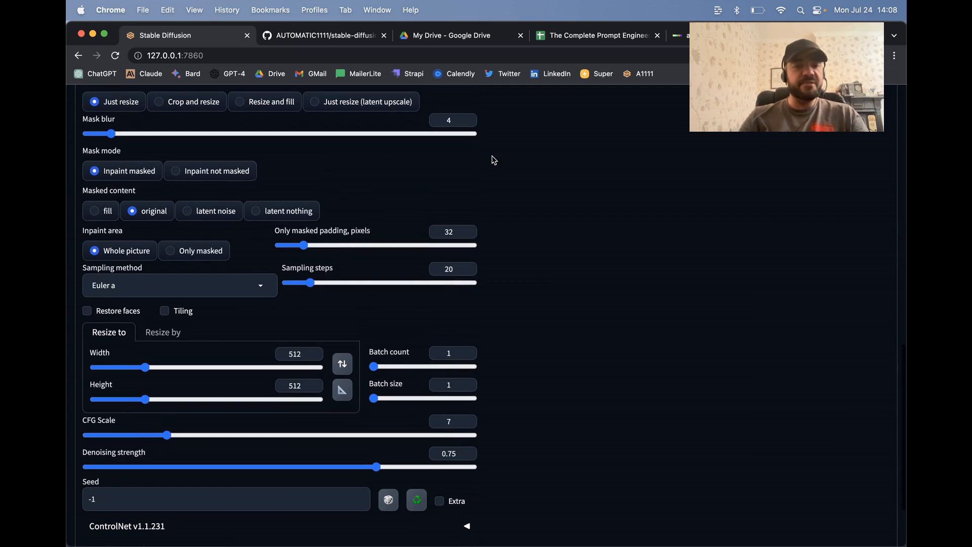
pyautogui.click(211, 211)
pyautogui.scroll(10, 481, 217)
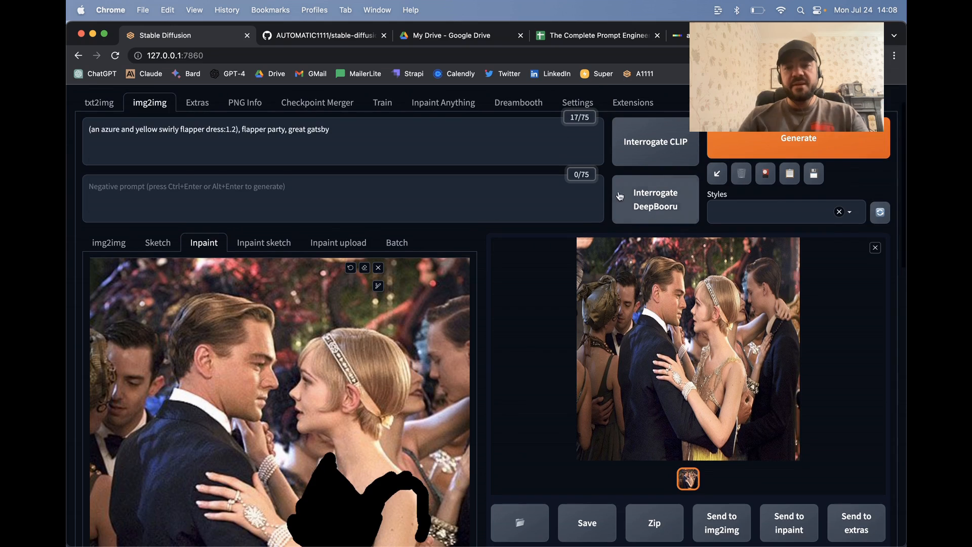
pyautogui.scroll(-10, 514, 348)
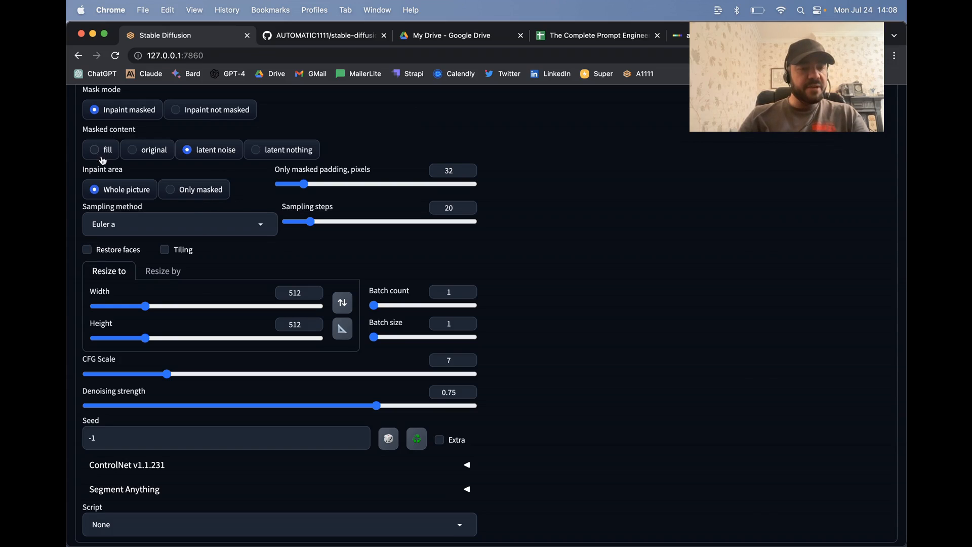
pyautogui.click(201, 196)
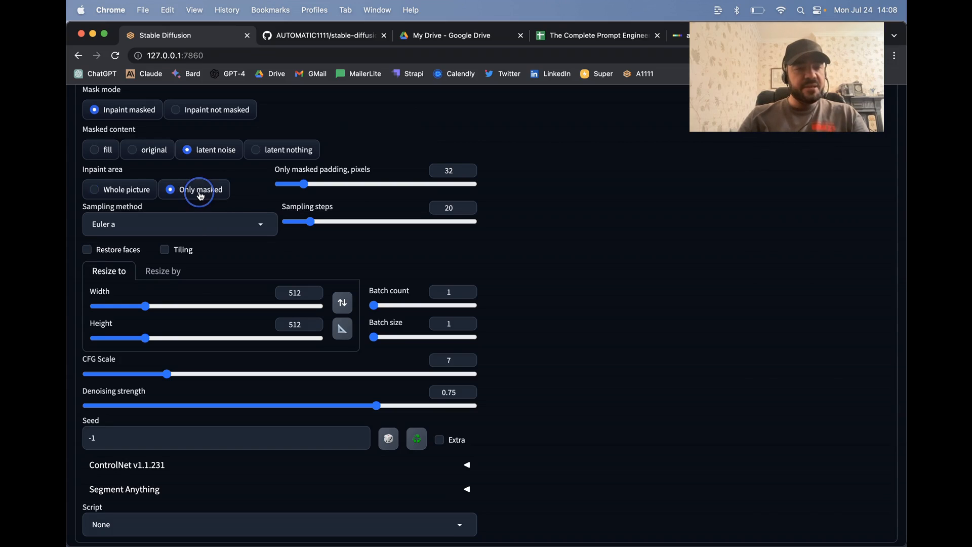
# Step: Raise the CFG scale to 8 and the denoising strength to 0.85
pyautogui.scroll(-1, 269, 225)
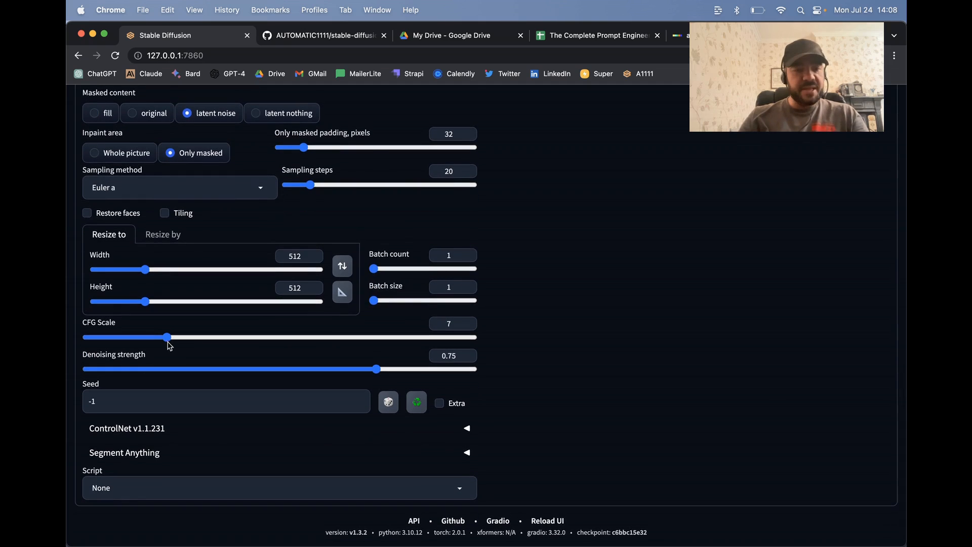
pyautogui.moveTo(167, 338); pyautogui.dragTo(181, 339)
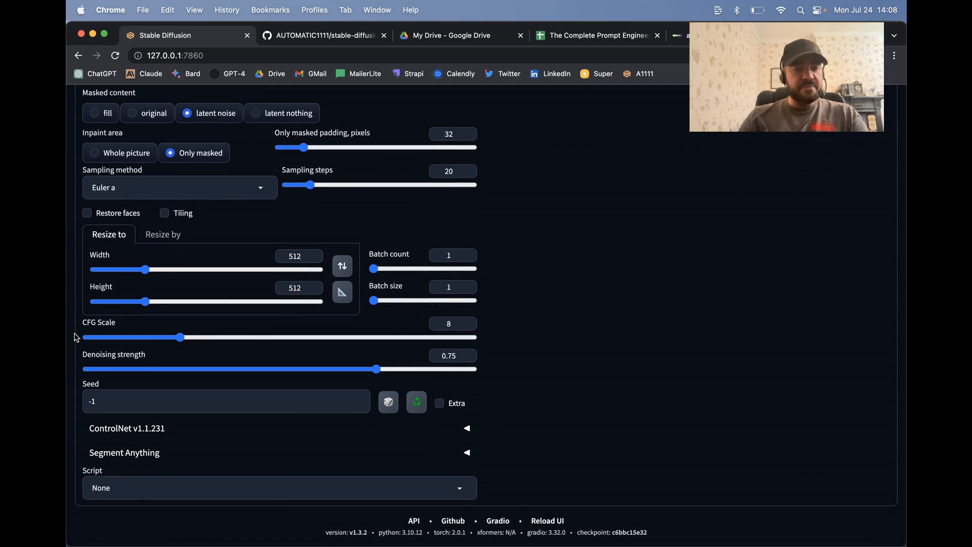
pyautogui.click(469, 356)
pyautogui.click(469, 356)
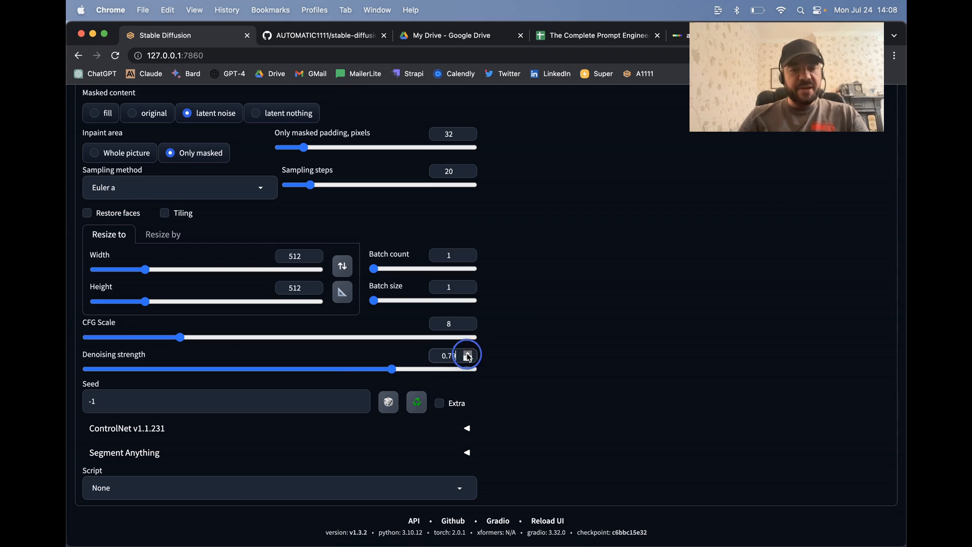
pyautogui.click(469, 356)
pyautogui.click(468, 356)
pyautogui.click(468, 356)
pyautogui.click(469, 356)
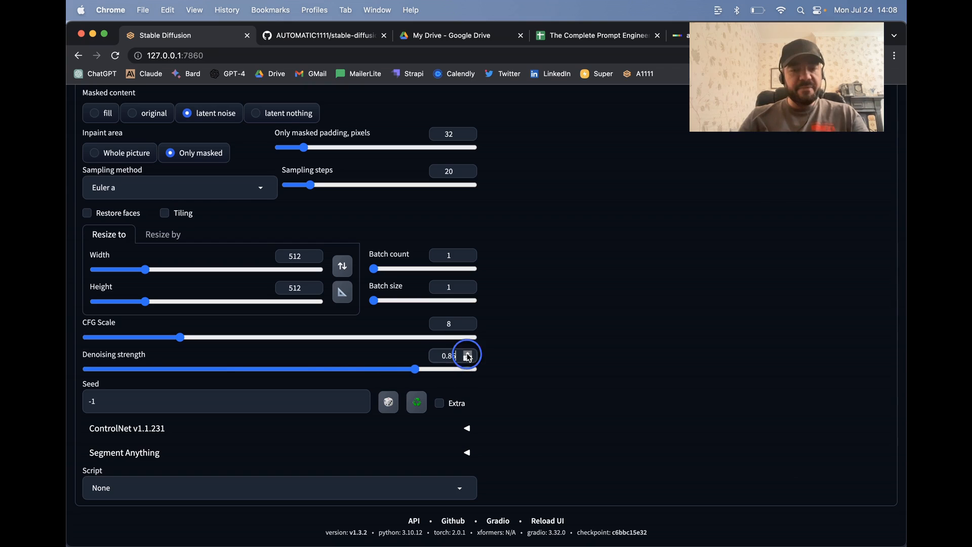
pyautogui.scroll(-1, 548, 364)
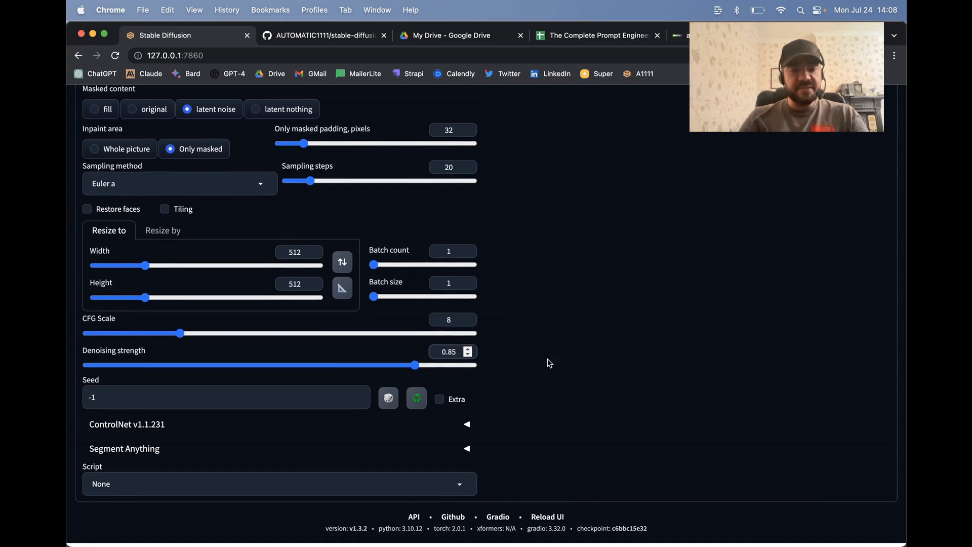
# Step: Review the adjusted inpainting settings alongside the weighted prompt and the masked photo
pyautogui.scroll(1, 259, 363)
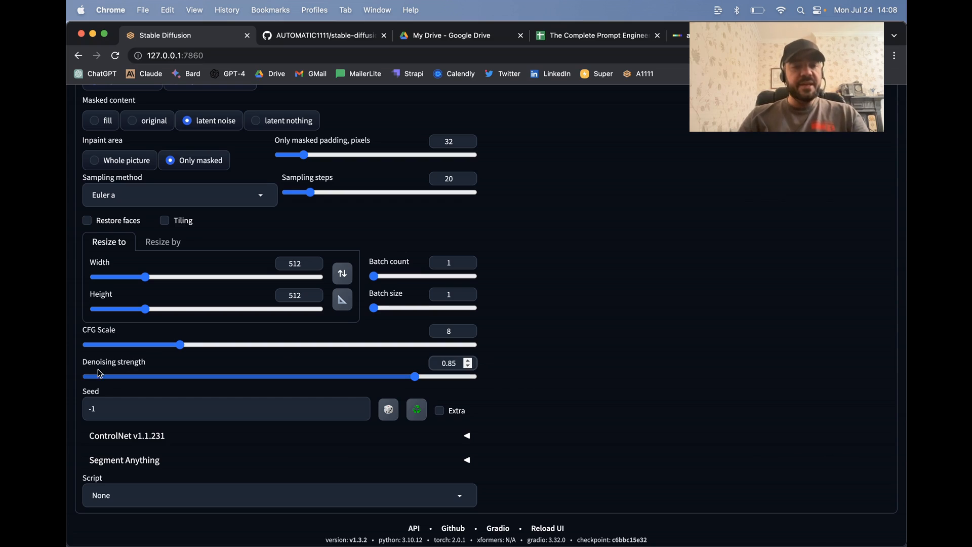
pyautogui.scroll(15, 541, 313)
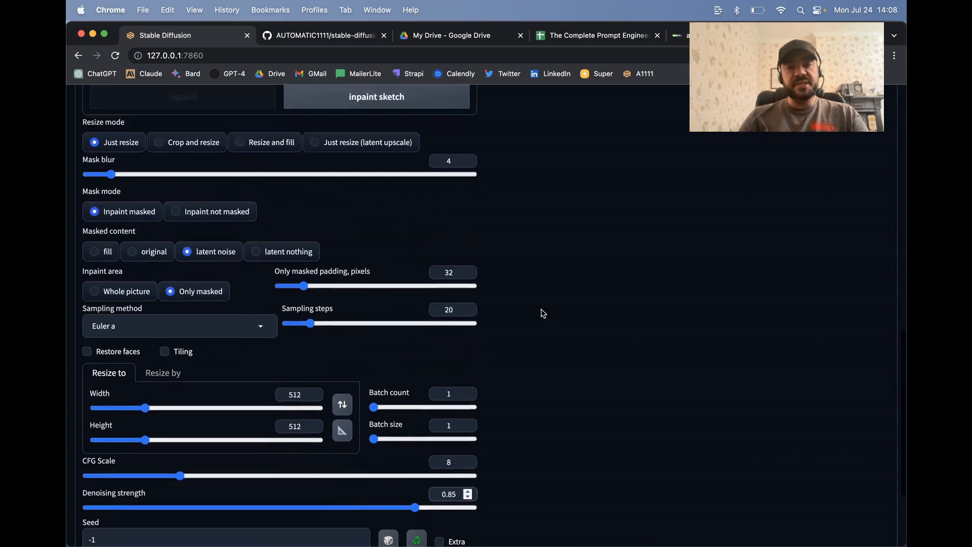
pyautogui.scroll(-2, 543, 314)
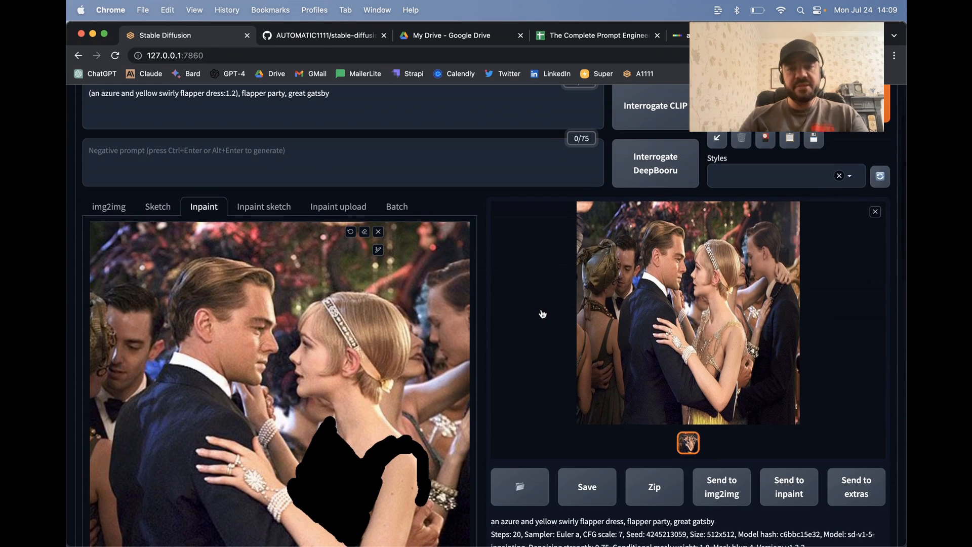
pyautogui.scroll(-12, 543, 314)
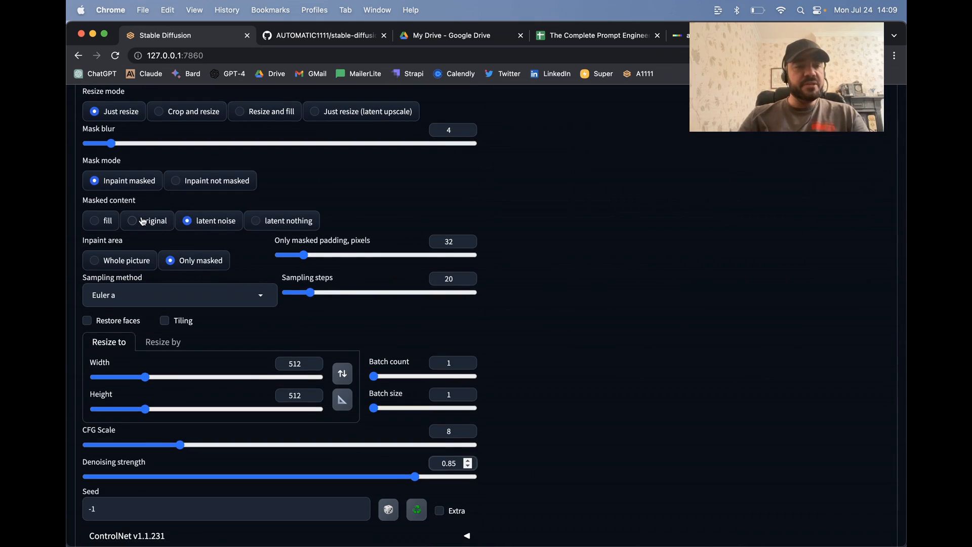
pyautogui.scroll(-2, 165, 281)
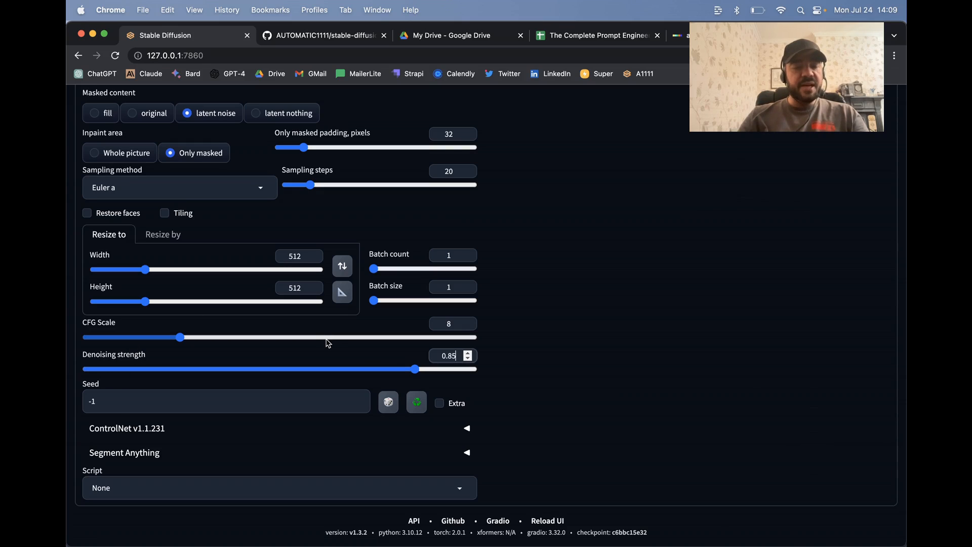
pyautogui.scroll(10, 576, 375)
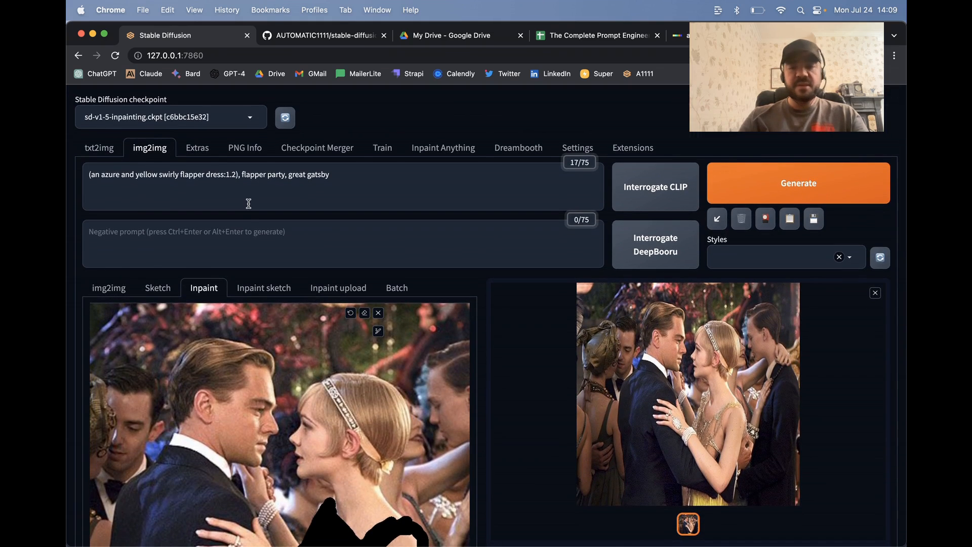
pyautogui.scroll(-15, 249, 204)
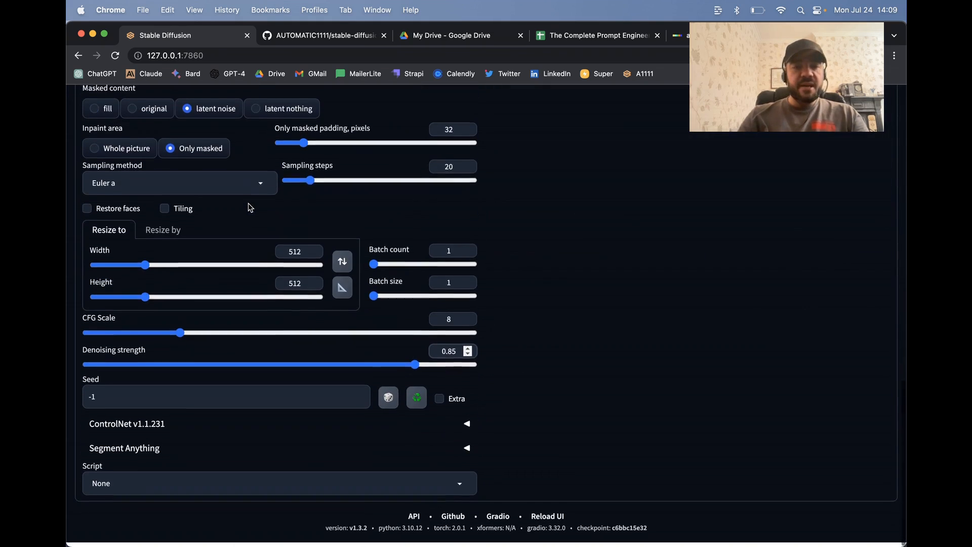
pyautogui.scroll(10, 627, 296)
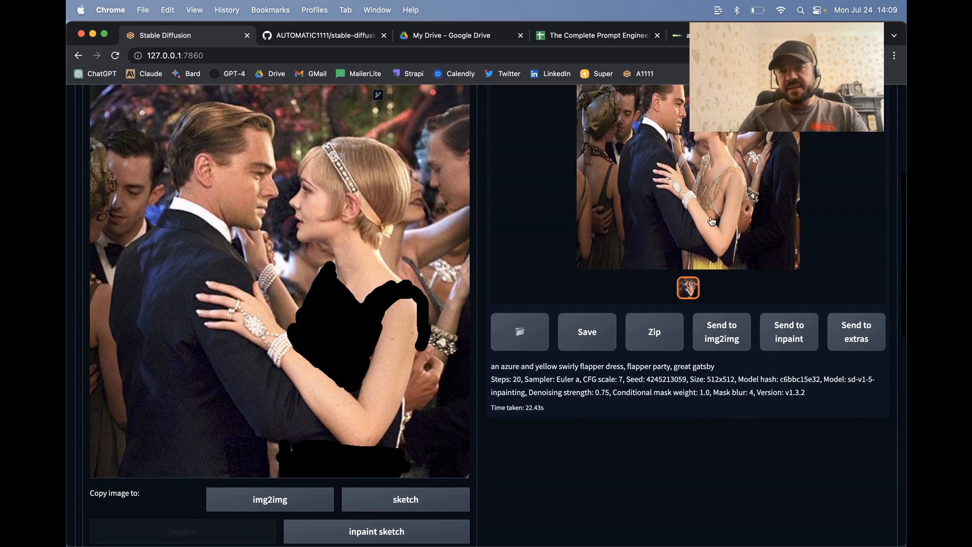
# Step: Inspect the previous generated dress image at full size, close it and return to the inpainting settings
pyautogui.click(715, 215)
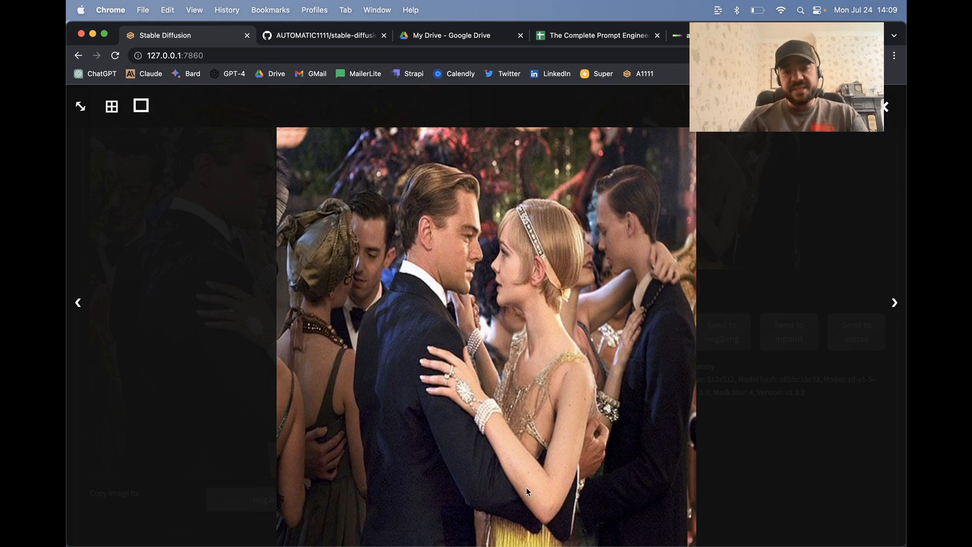
pyautogui.click(668, 195)
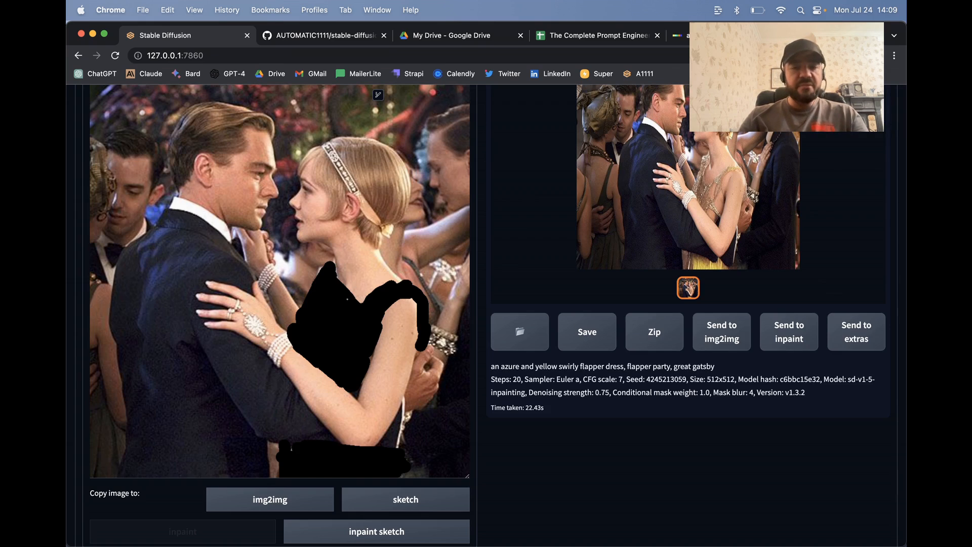
pyautogui.scroll(3, 503, 270)
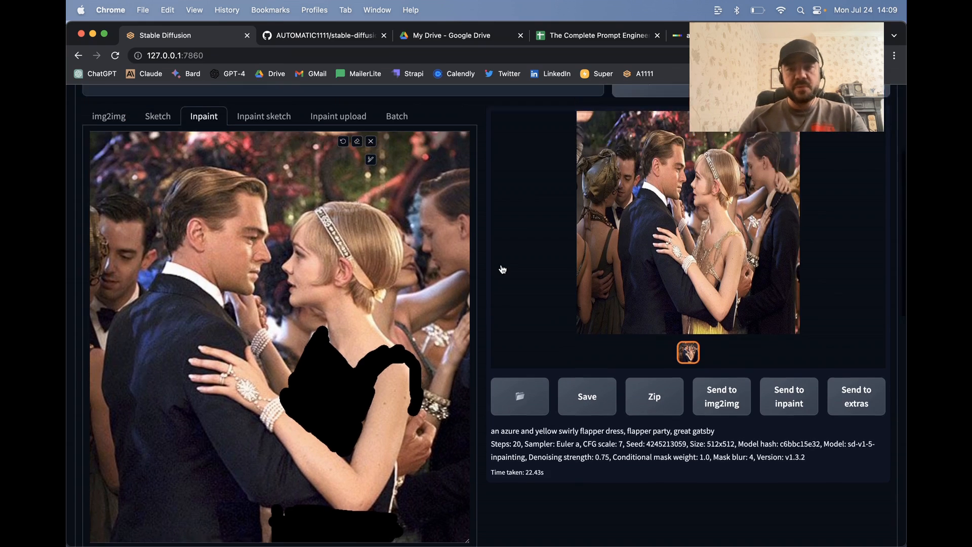
pyautogui.scroll(3, 503, 270)
pyautogui.scroll(-10, 657, 267)
pyautogui.scroll(-6, 579, 323)
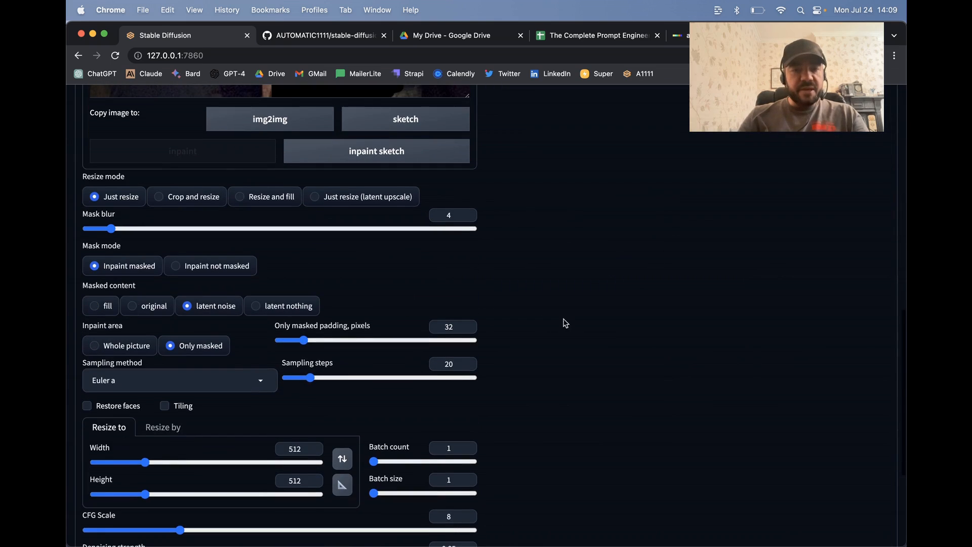
# Step: Set the batch count to 4 and generate the inpainted images with the weighted flapper dress prompt
pyautogui.scroll(-3, 471, 337)
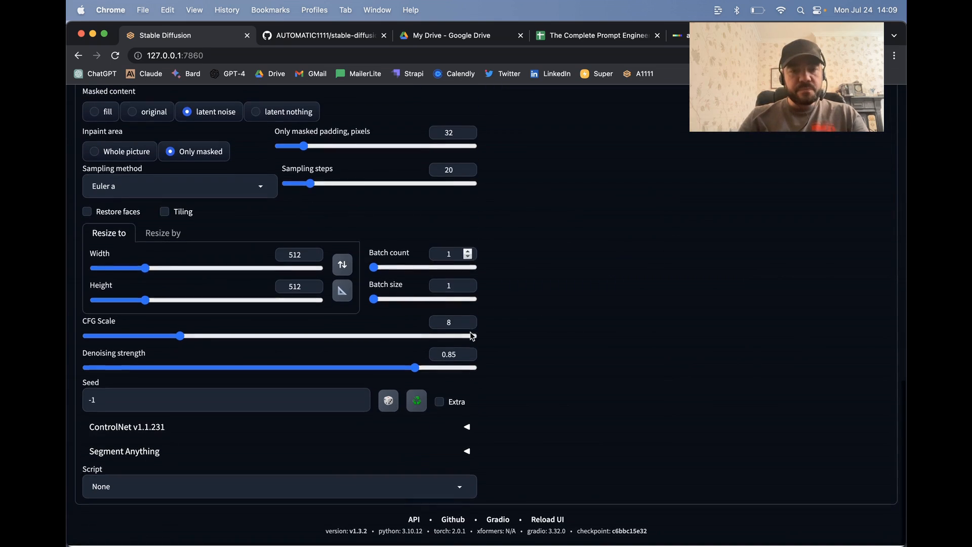
pyautogui.click(468, 253)
pyautogui.click(468, 253)
pyautogui.click(468, 252)
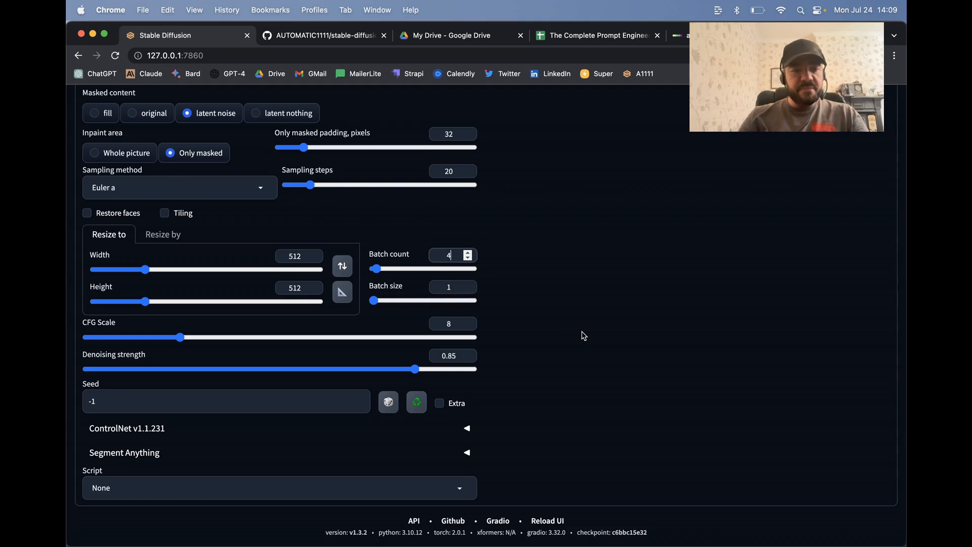
pyautogui.scroll(-2, 584, 335)
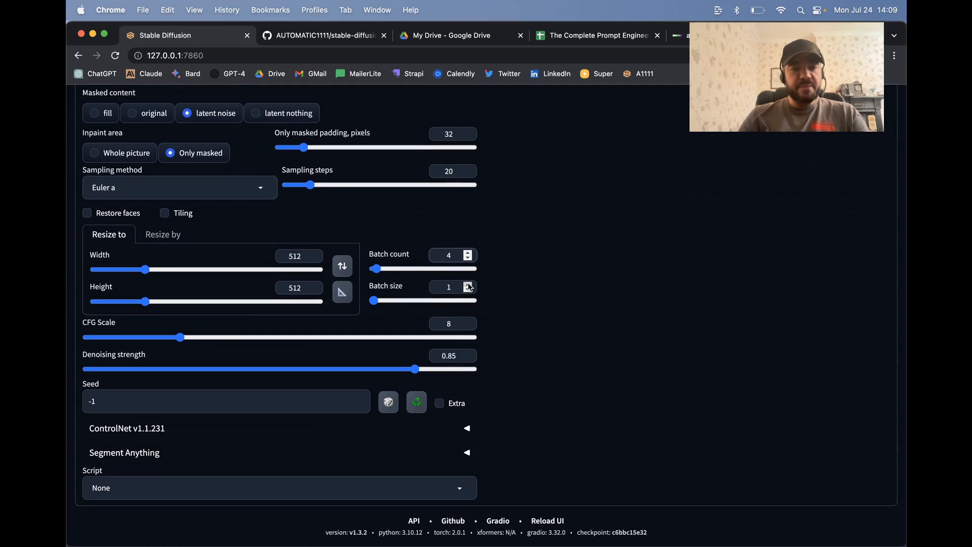
pyautogui.scroll(15, 552, 259)
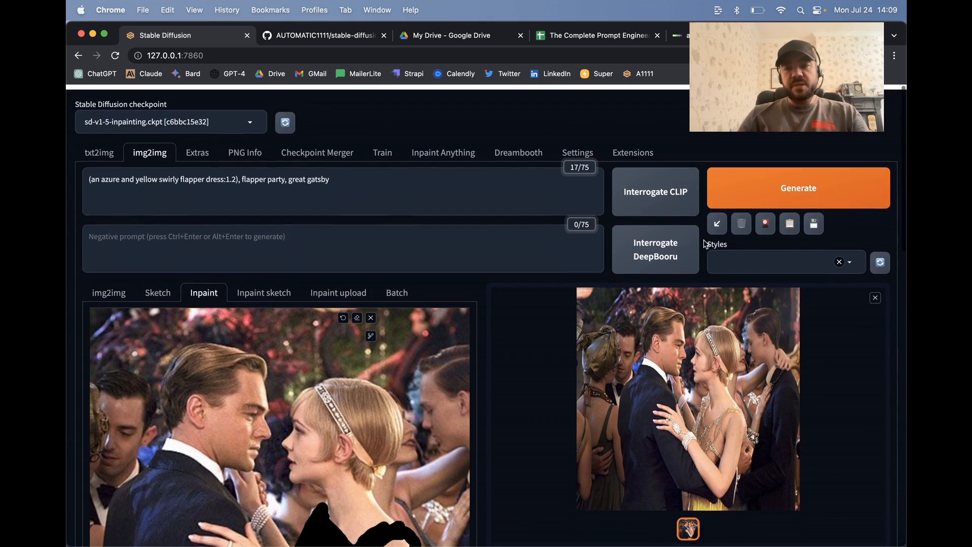
pyautogui.hotkey('ctrl', 'Return')
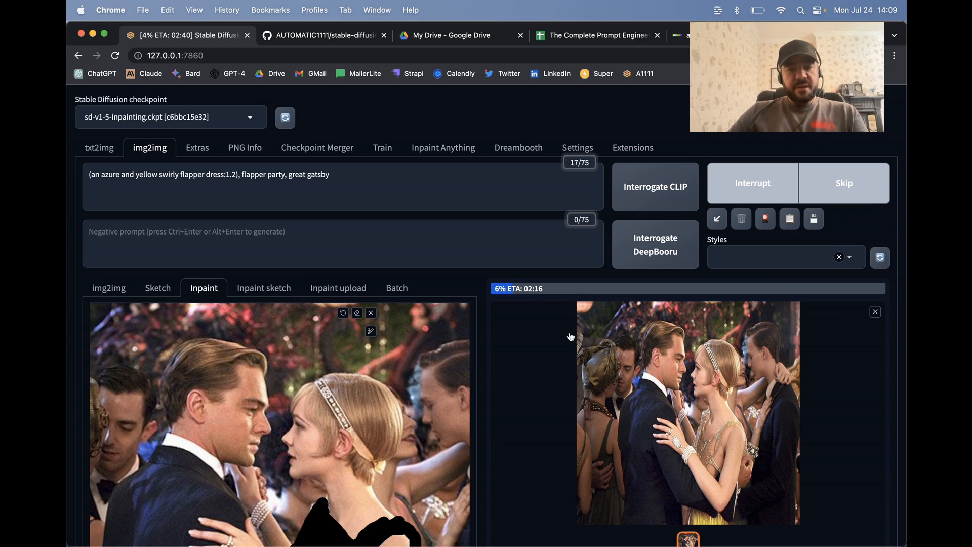
pyautogui.scroll(-3, 373, 254)
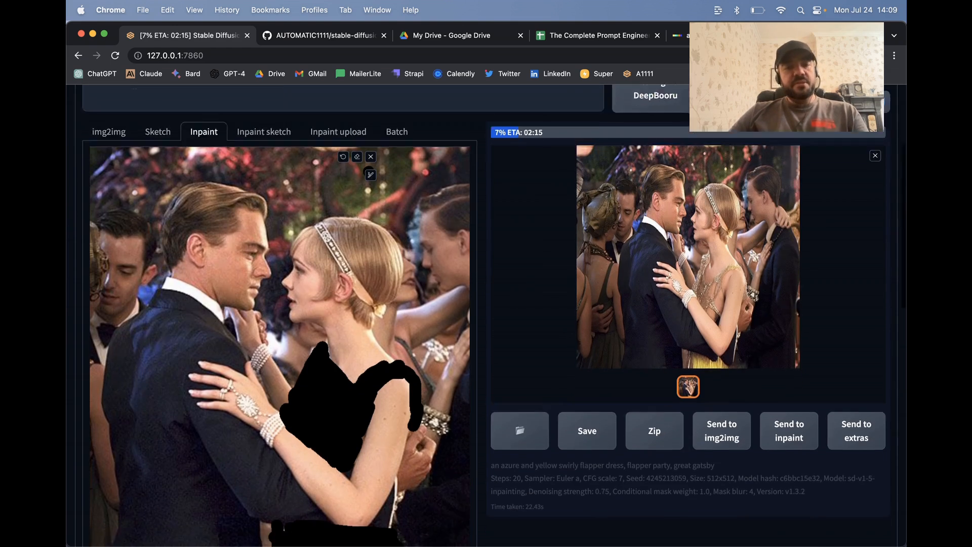
pyautogui.scroll(-5, 373, 254)
pyautogui.scroll(5, 373, 254)
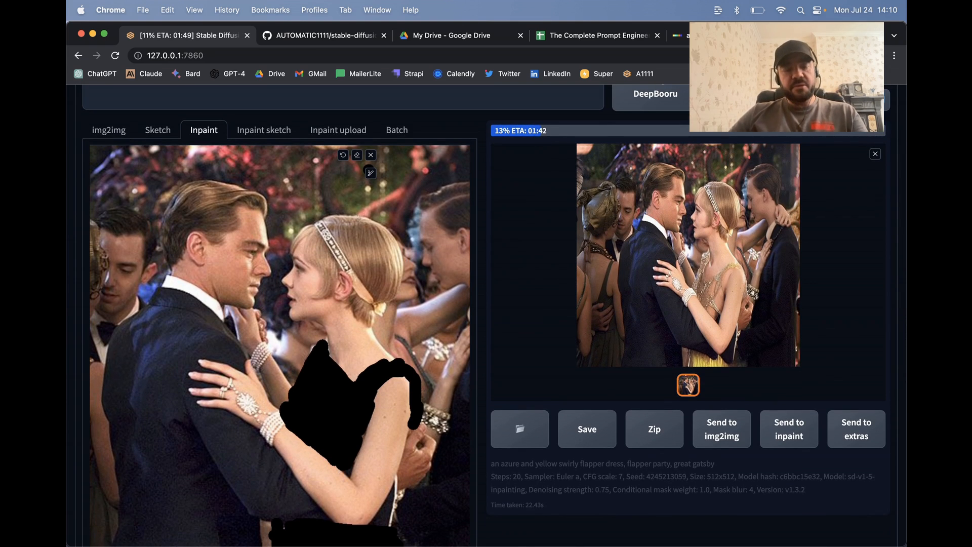
pyautogui.scroll(4, 370, 171)
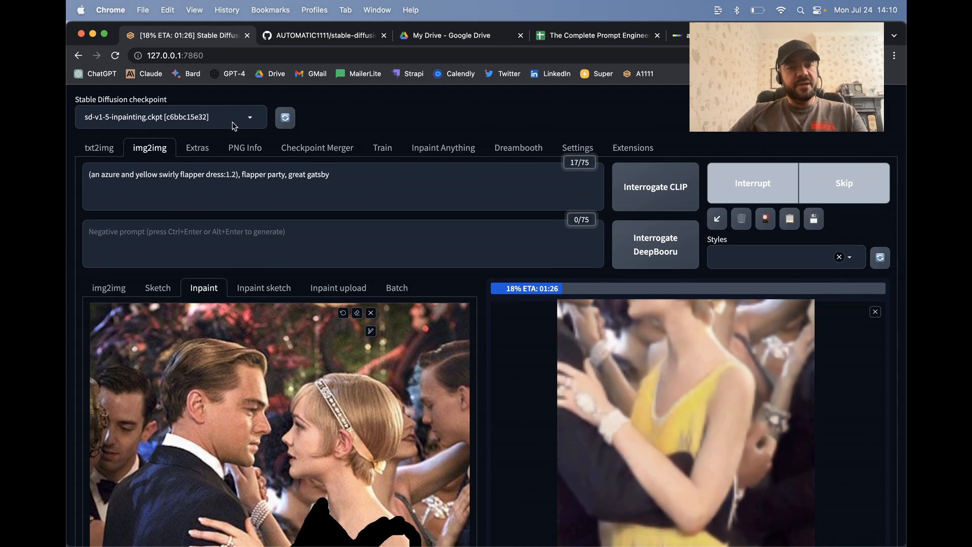
# Step: Switch to the AUTOMATIC1111 stable-diffusion-webui repository, skim its README and open the wiki home page to examine the installation guides
pyautogui.click(294, 35)
pyautogui.scroll(15, 217, 207)
pyautogui.scroll(-18, 218, 207)
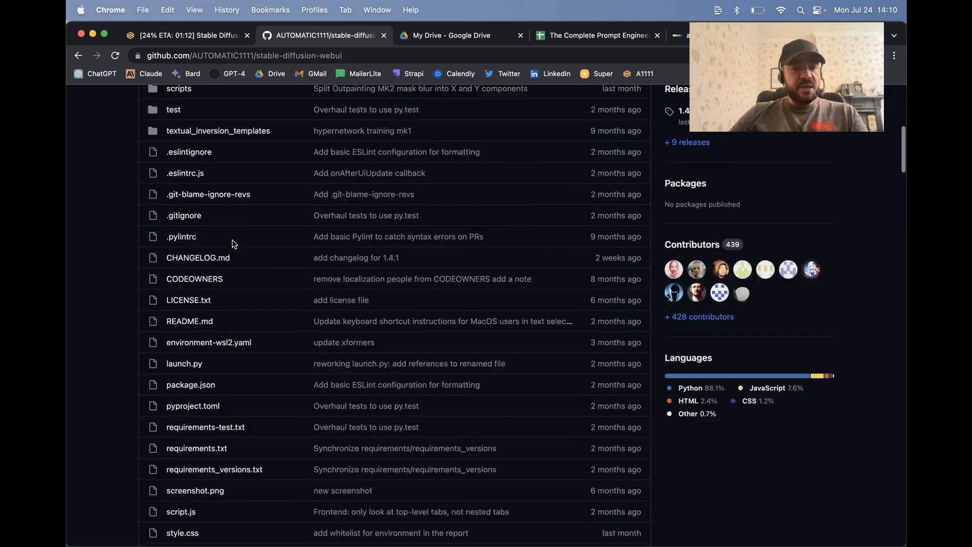
pyautogui.scroll(-10, 233, 241)
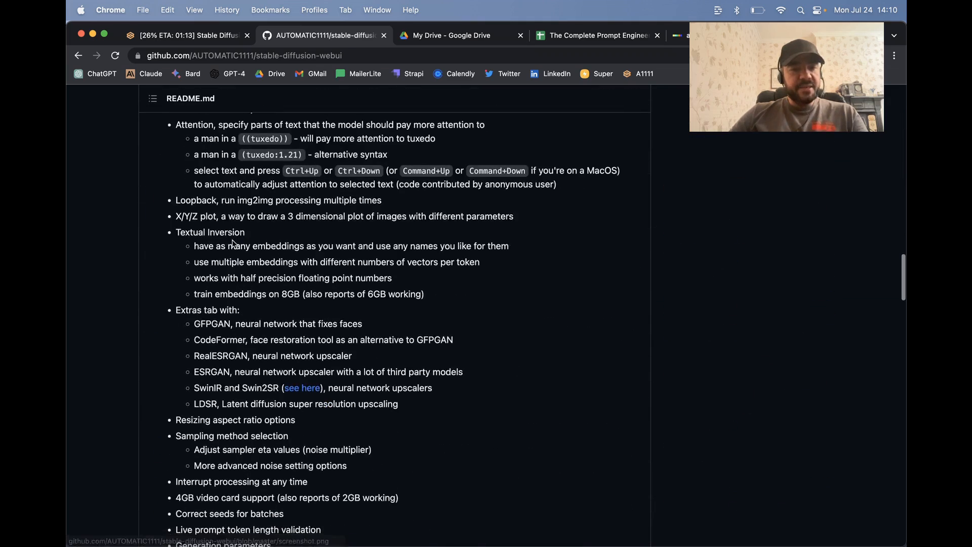
pyautogui.scroll(15, 233, 239)
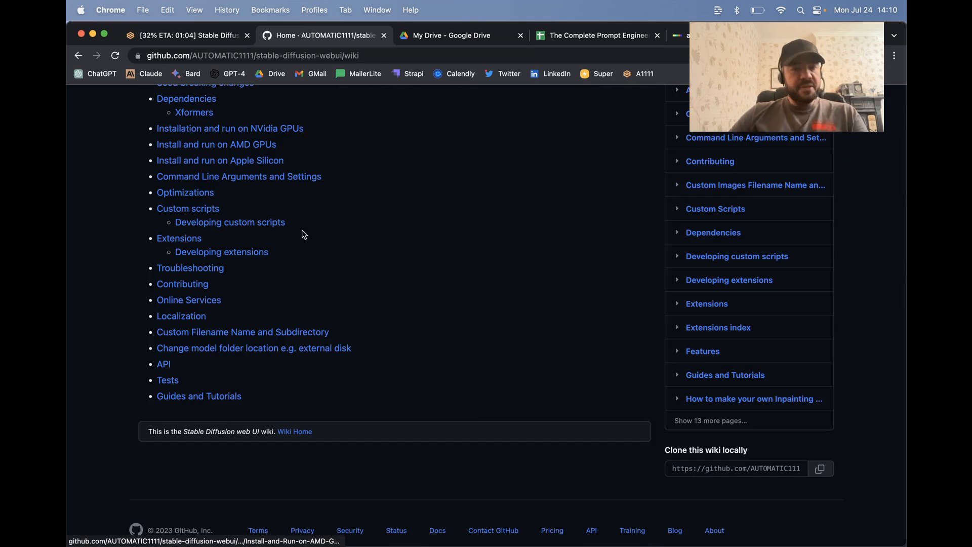
pyautogui.scroll(5, 304, 234)
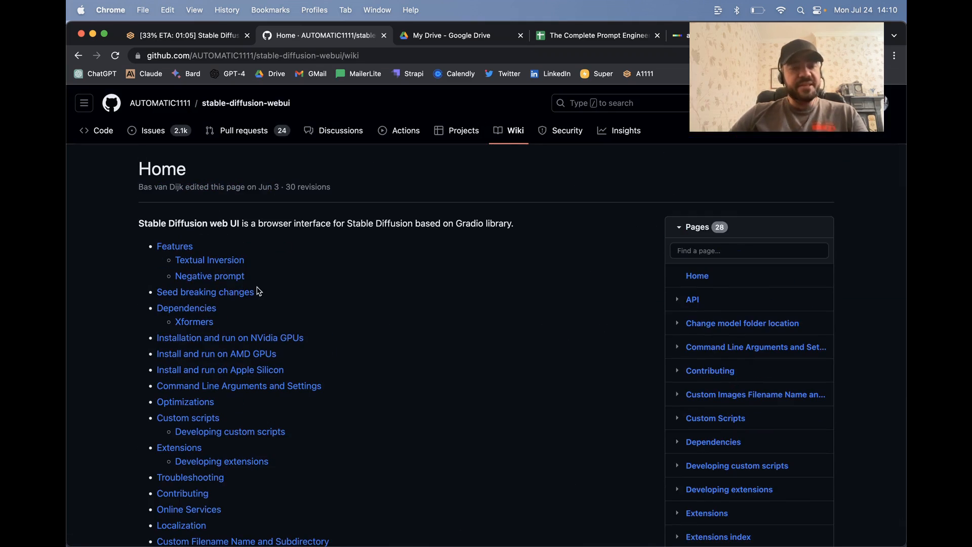
pyautogui.scroll(-5, 258, 291)
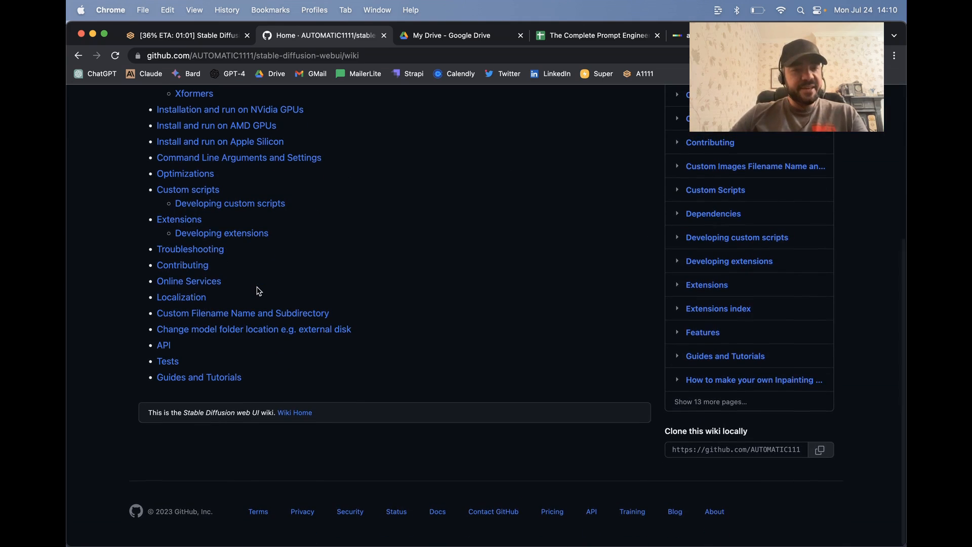
pyautogui.scroll(1, 283, 166)
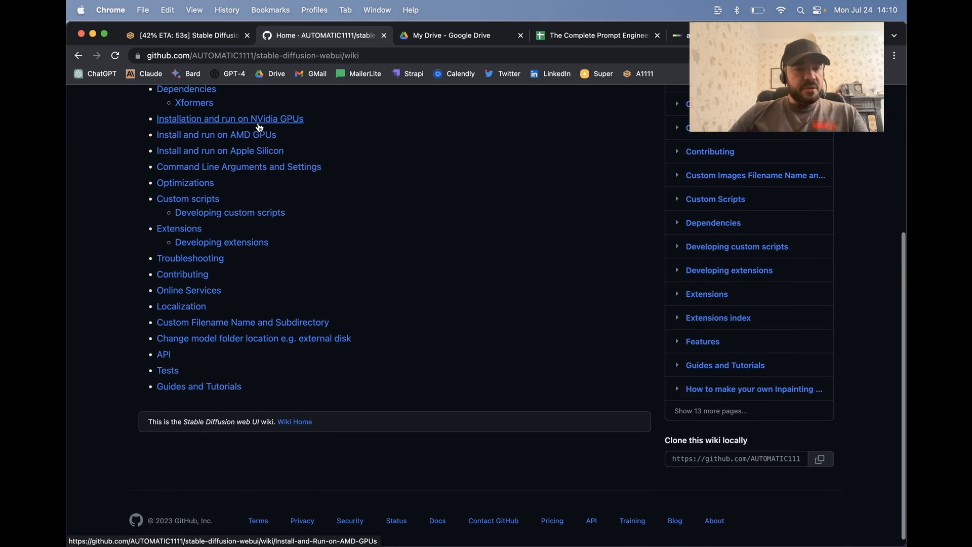
# Step: Open the wiki's NVidia GPU installation guide, read through the Windows instructions and return to the wiki home page
pyautogui.click(255, 120)
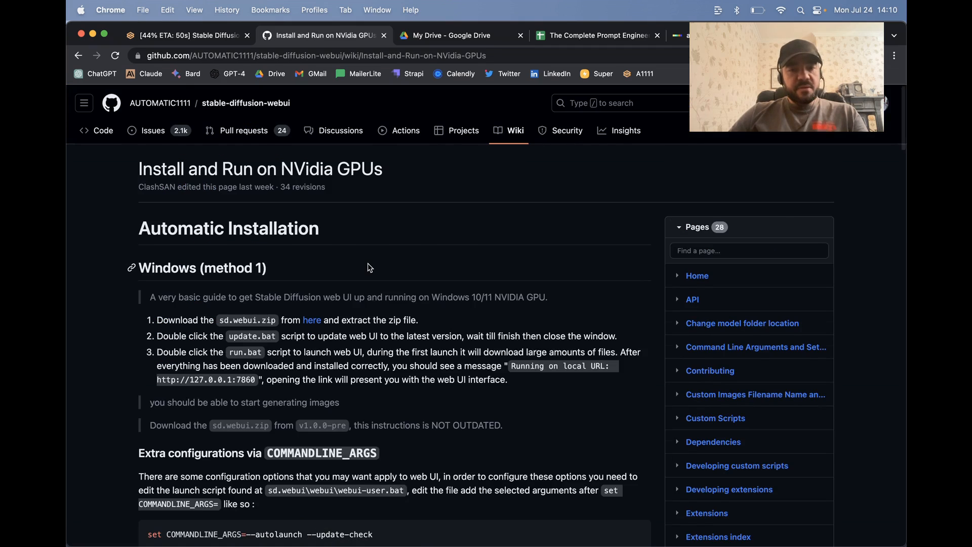
pyautogui.scroll(-10, 370, 268)
pyautogui.scroll(-10, 369, 264)
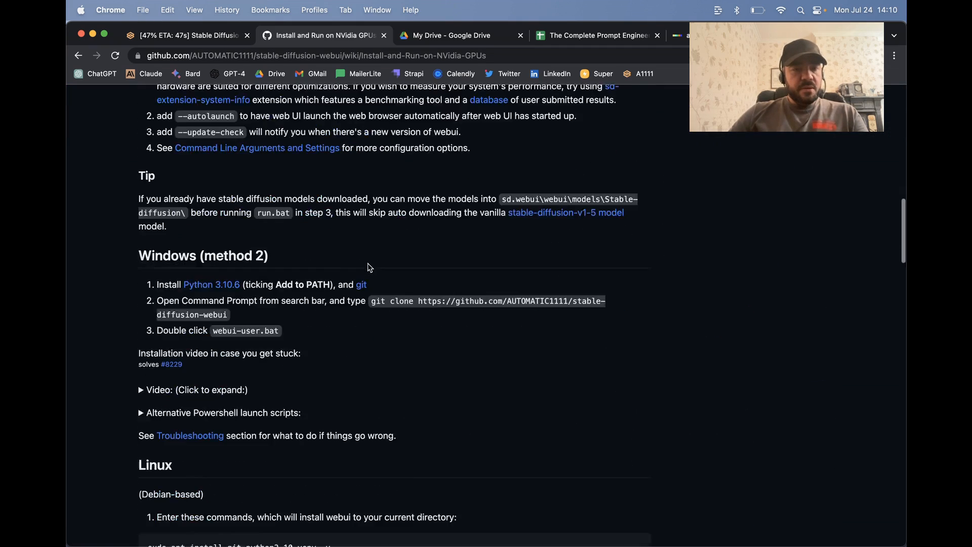
pyautogui.press('super+bracketleft')
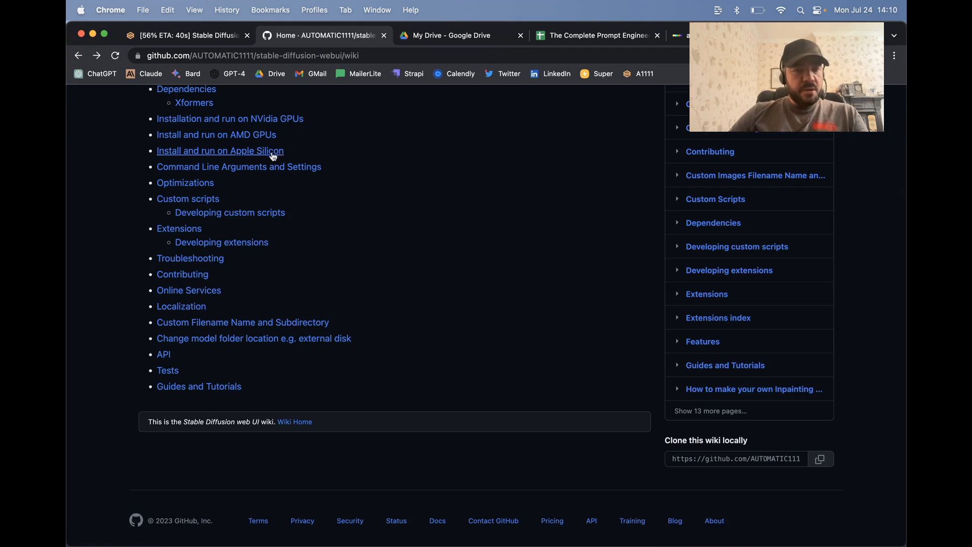
# Step: From the Apple Silicon installation guide, open the Stable Diffusion 1.5 Inpainting model page and view its files and versions
pyautogui.click(251, 150)
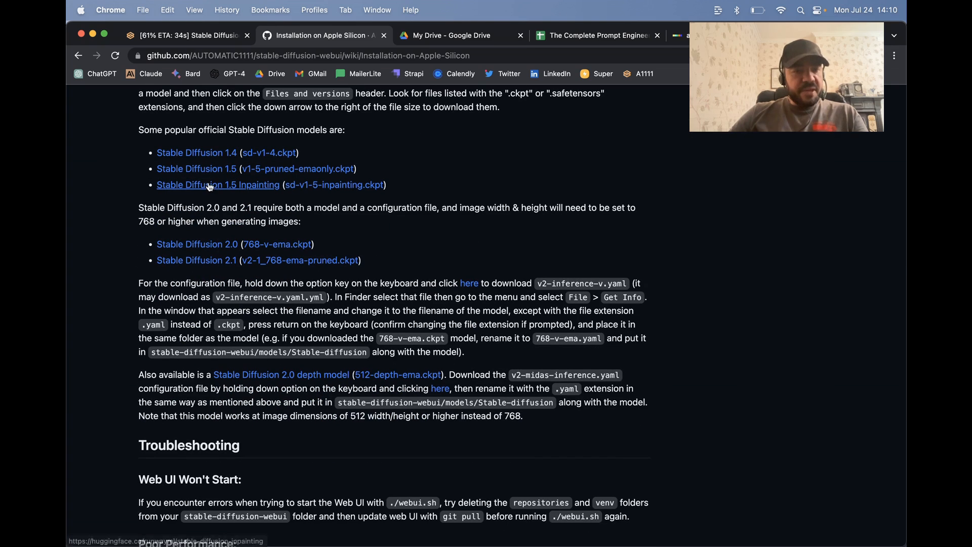
pyautogui.click(205, 191)
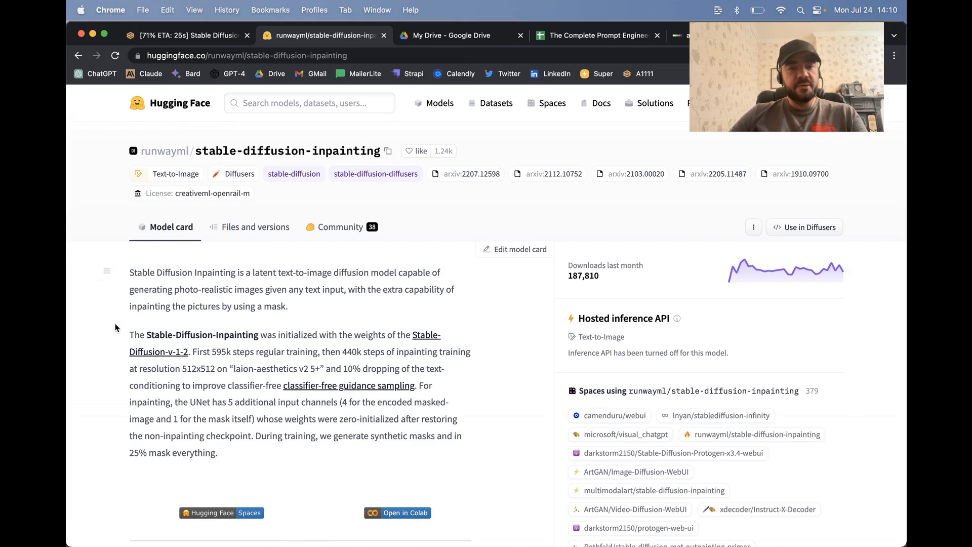
pyautogui.scroll(-5, 115, 327)
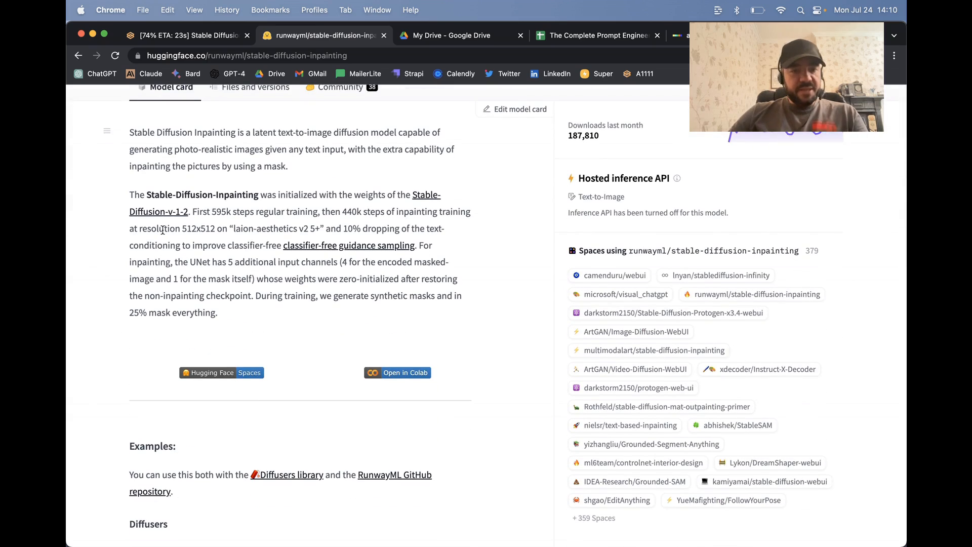
pyautogui.scroll(-3, 163, 230)
pyautogui.scroll(10, 163, 230)
pyautogui.click(262, 229)
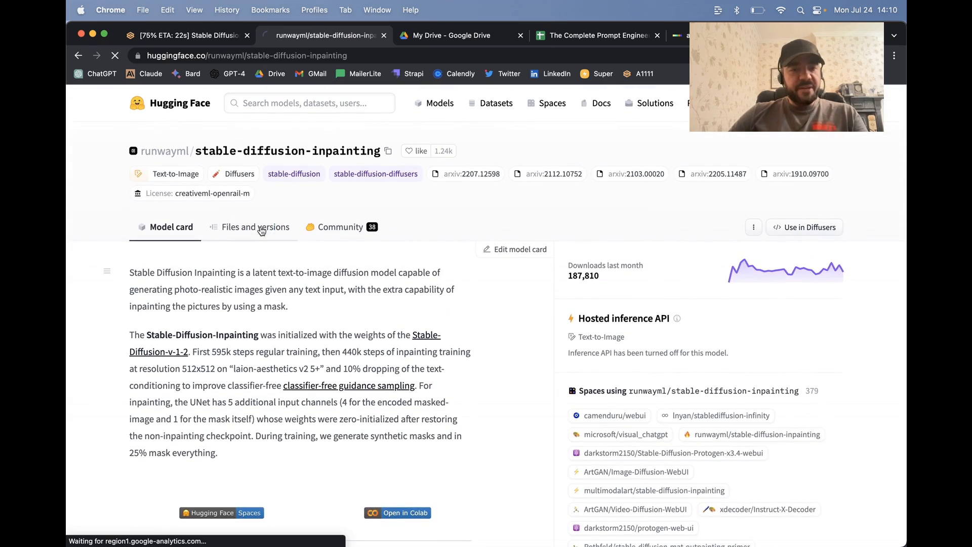
pyautogui.scroll(-4, 332, 260)
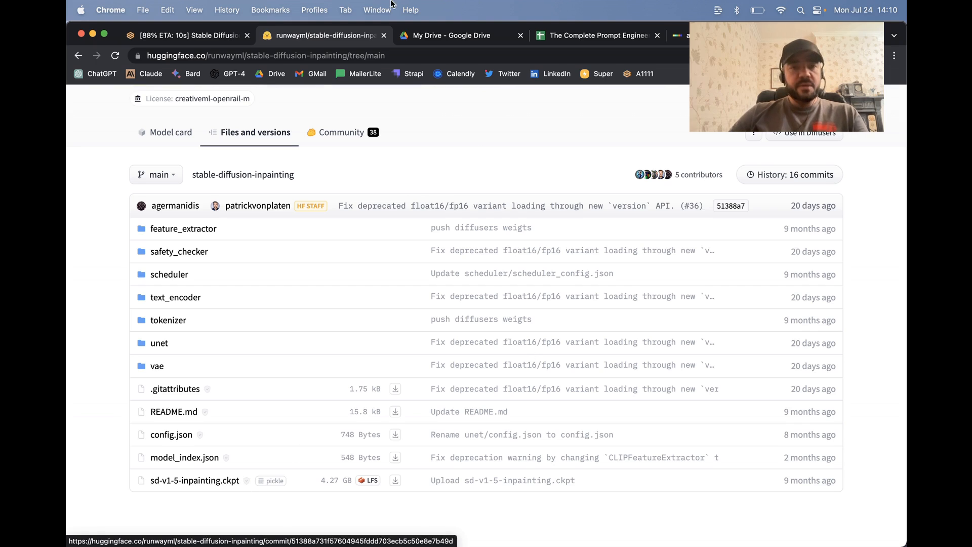
# Step: Return to the Stable Diffusion web UI and inspect the grid of generated dress images at full size, then close it
pyautogui.click(188, 38)
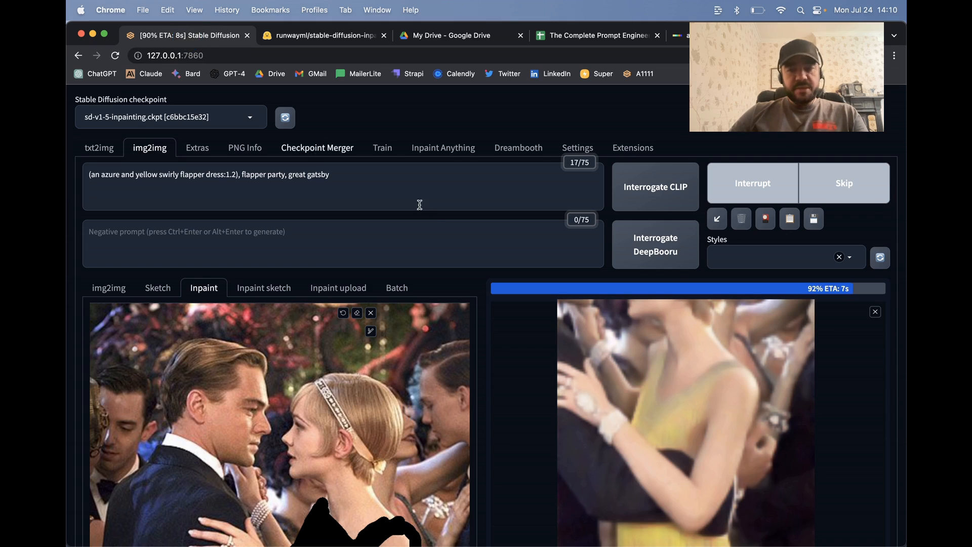
pyautogui.scroll(-2, 431, 215)
pyautogui.scroll(-1, 431, 214)
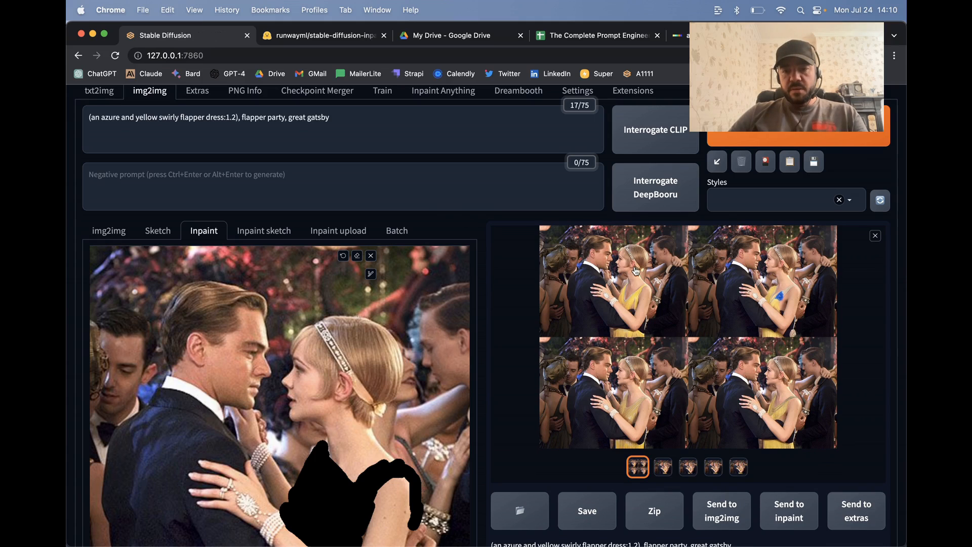
pyautogui.click(652, 288)
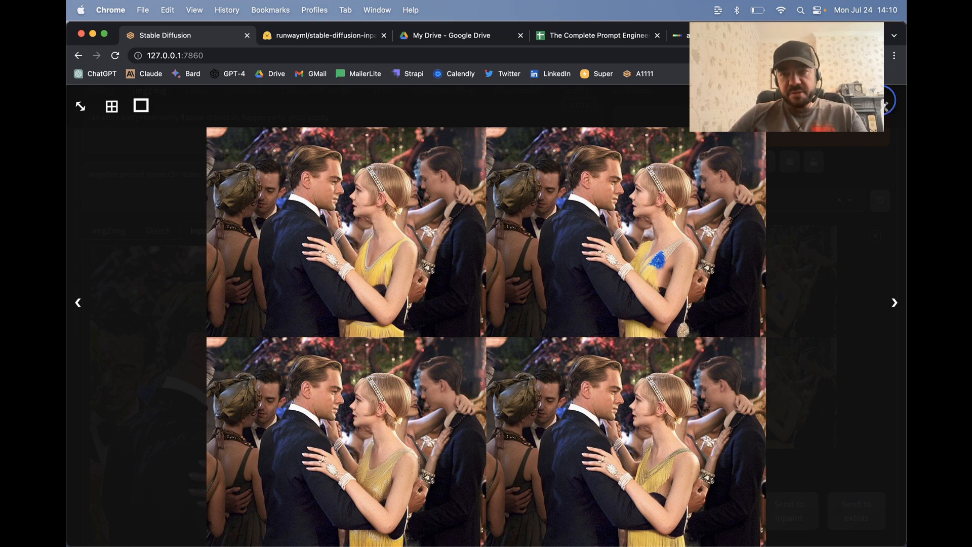
pyautogui.click(713, 353)
# Step: Browse the four generated images one by one and go back to the third one
pyautogui.scroll(-3, 713, 353)
pyautogui.click(665, 326)
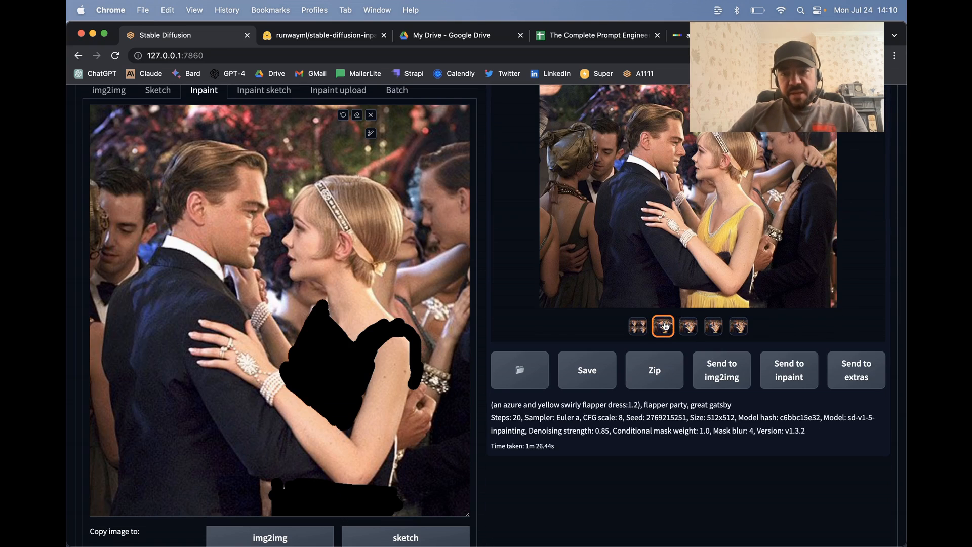
pyautogui.press('Right')
pyautogui.press('Right')
pyautogui.press('Right')
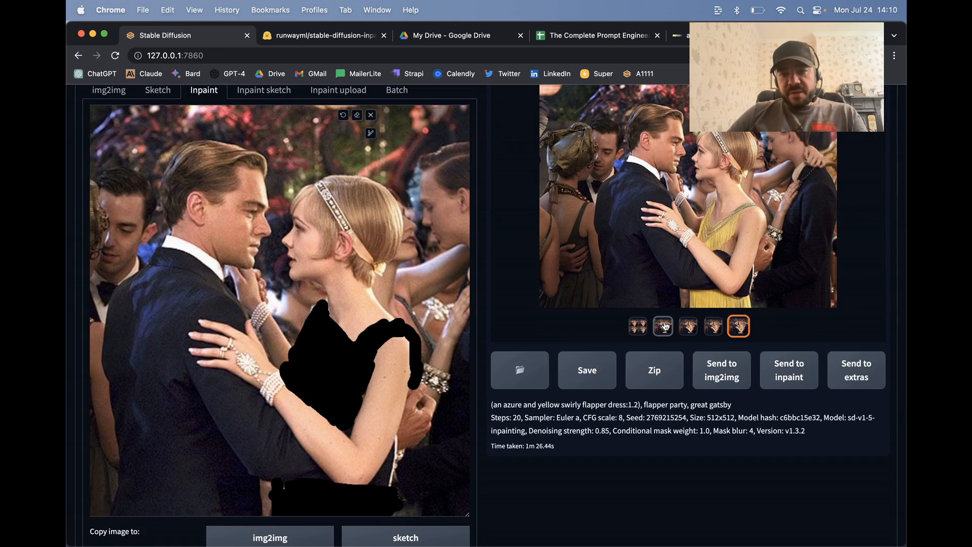
pyautogui.press('Left')
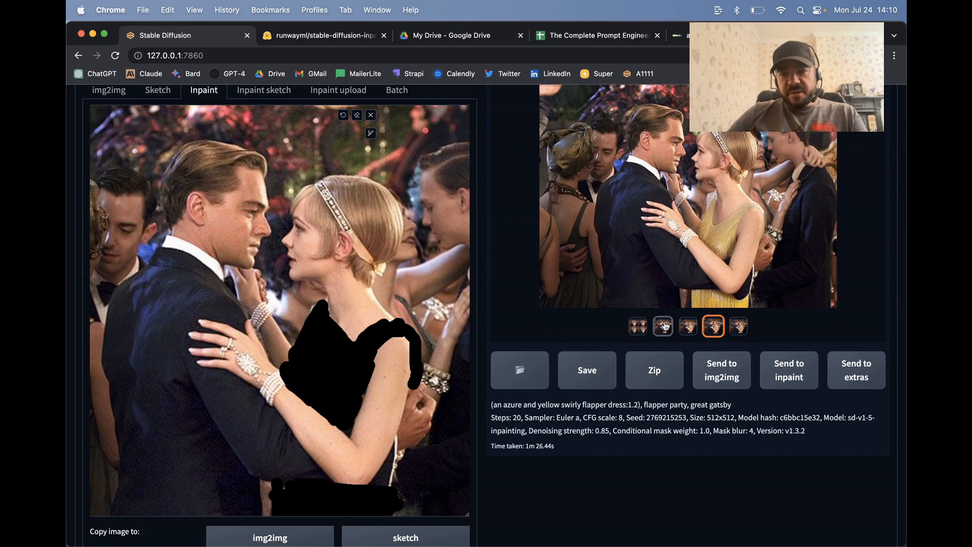
# Step: Enlarge the third generated image to examine the dress, close it and check its generation details
pyautogui.click(736, 192)
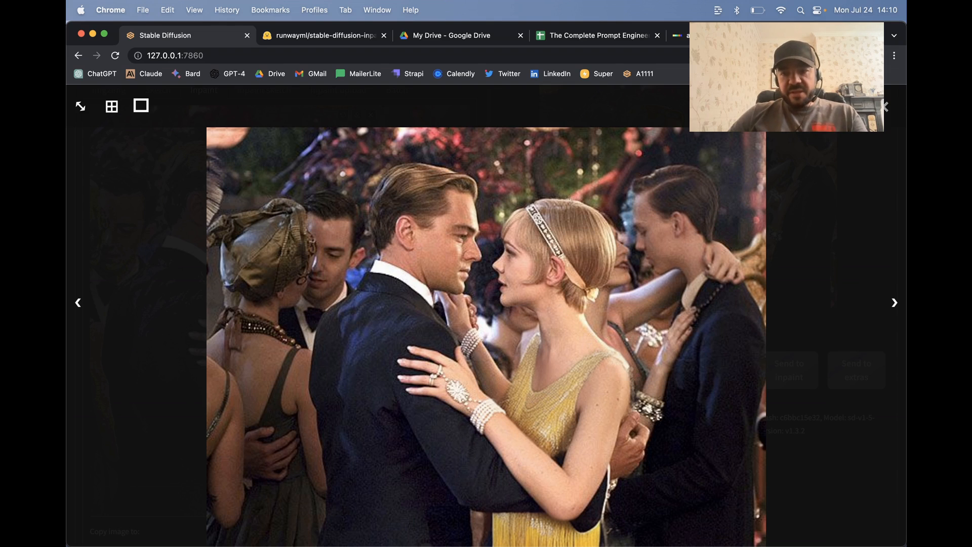
pyautogui.click(882, 107)
pyautogui.scroll(-4, 625, 259)
pyautogui.scroll(4, 625, 259)
pyautogui.scroll(-2, 625, 259)
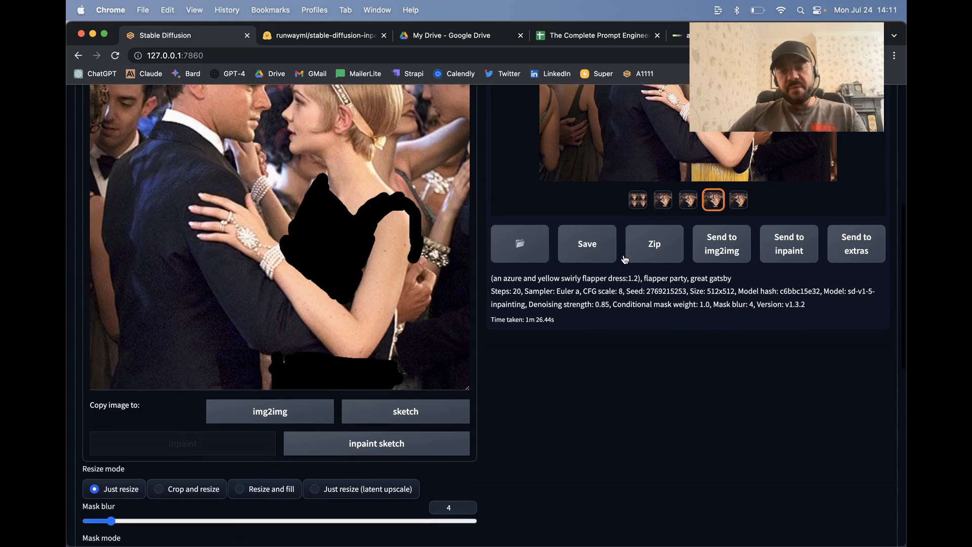
# Step: Insert "blue vortext swirls in heavy brush strokes" before "flapper party" in the inpainting prompt
pyautogui.scroll(4, 625, 259)
pyautogui.scroll(2, 429, 254)
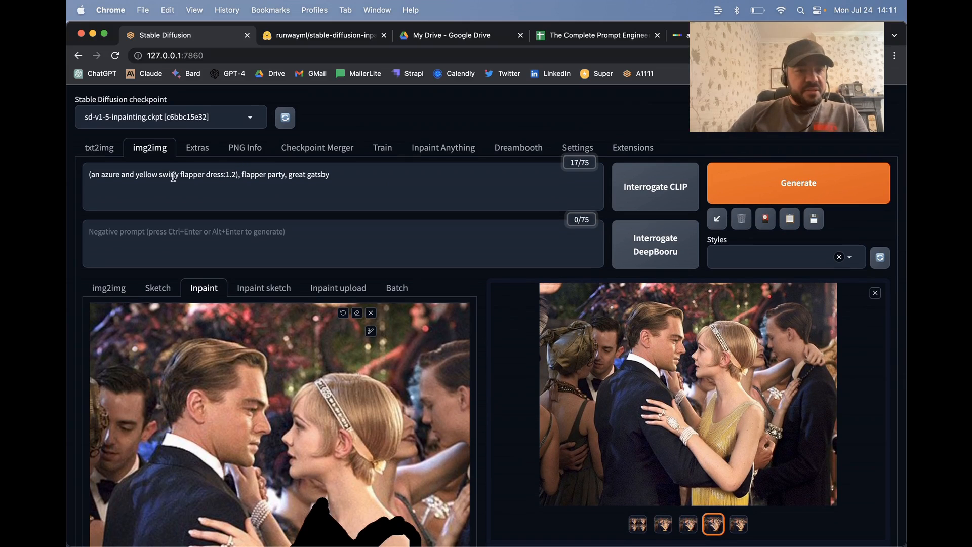
pyautogui.click(244, 176)
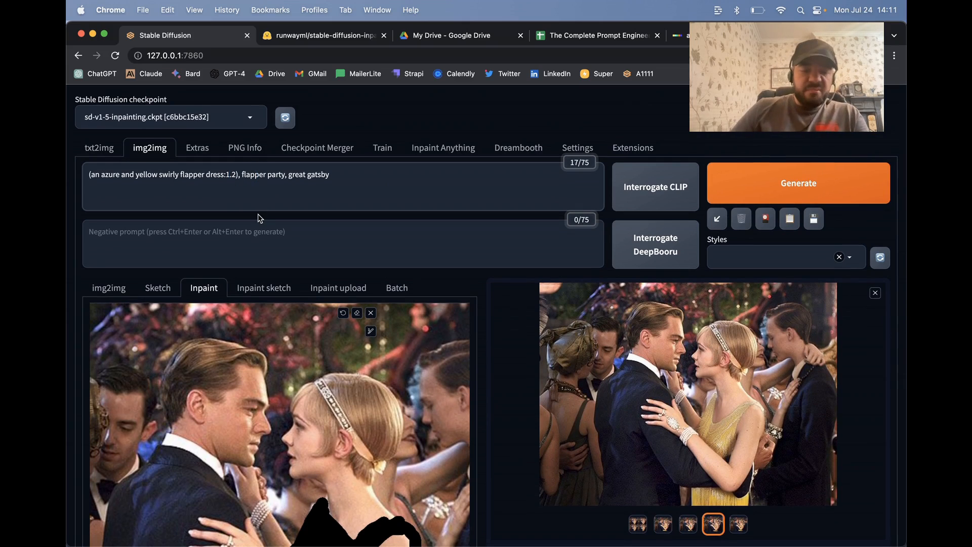
pyautogui.write('blue vortex')
pyautogui.write('t swirls inpsi')
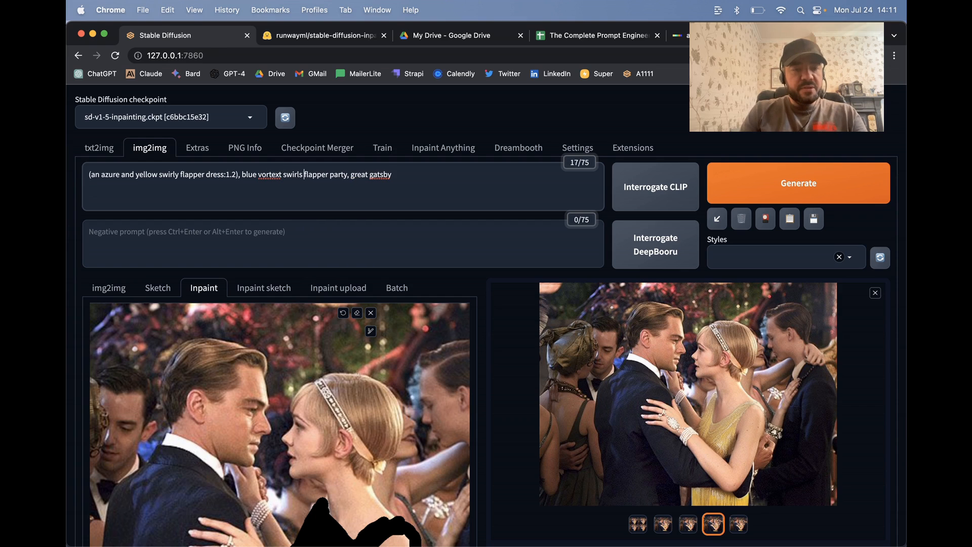
pyautogui.press('BackSpace')
pyautogui.press('BackSpace')
pyautogui.press('BackSpace')
pyautogui.write('hea')
pyautogui.write('vy brush stro')
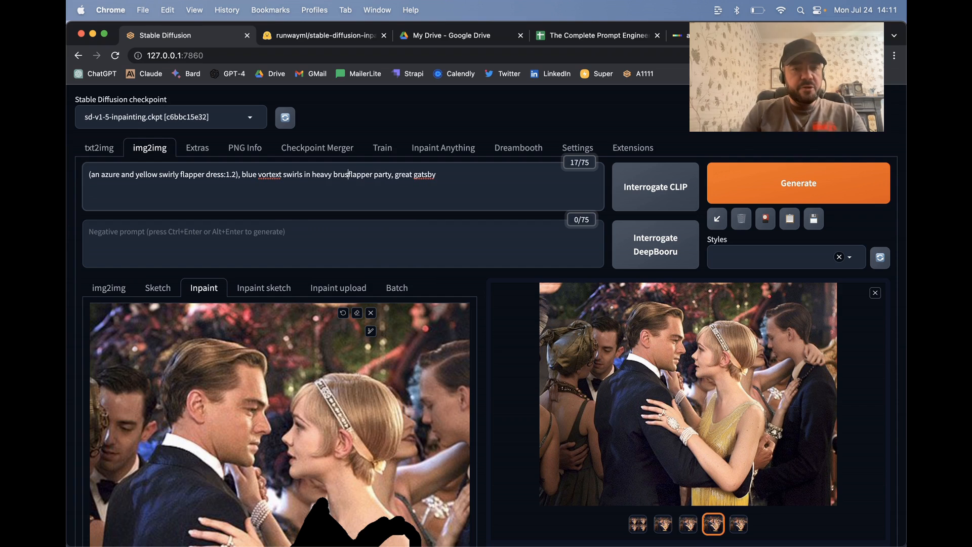
pyautogui.write('kes i')
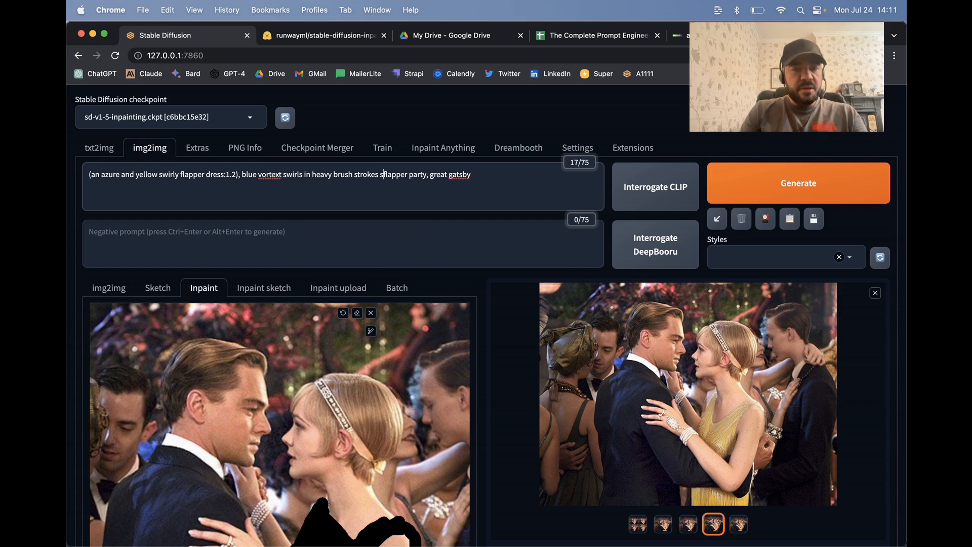
pyautogui.write('nspired by ')
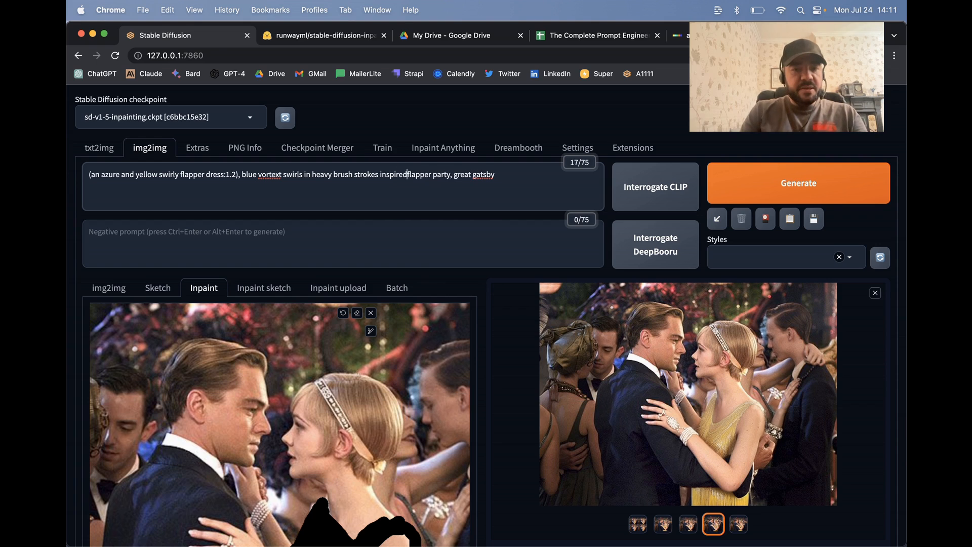
pyautogui.write('van goh')
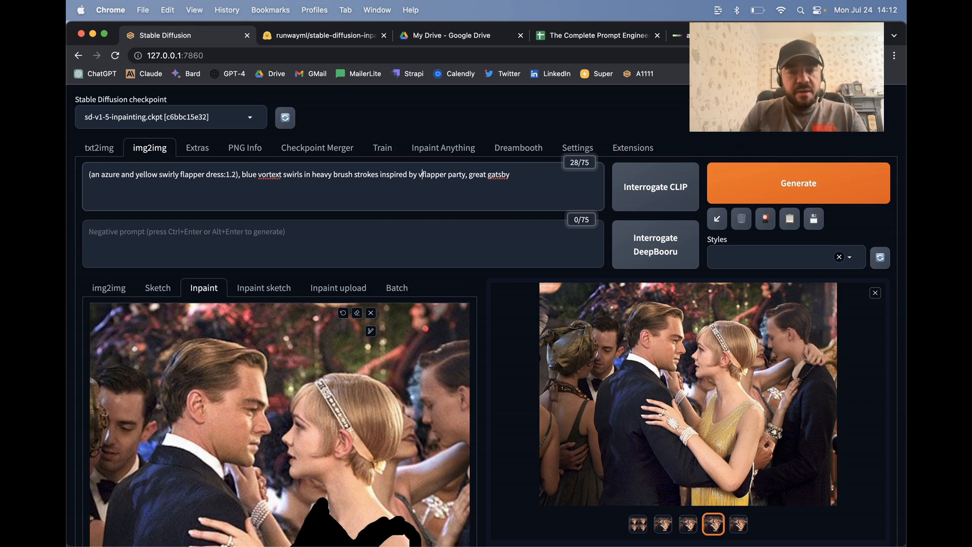
# Step: Extend the inserted prompt phrase with "inspired by van gogh starry night," and generate a new batch of images
pyautogui.press('BackSpace')
pyautogui.press('BackSpace')
pyautogui.write('gh starry nigh')
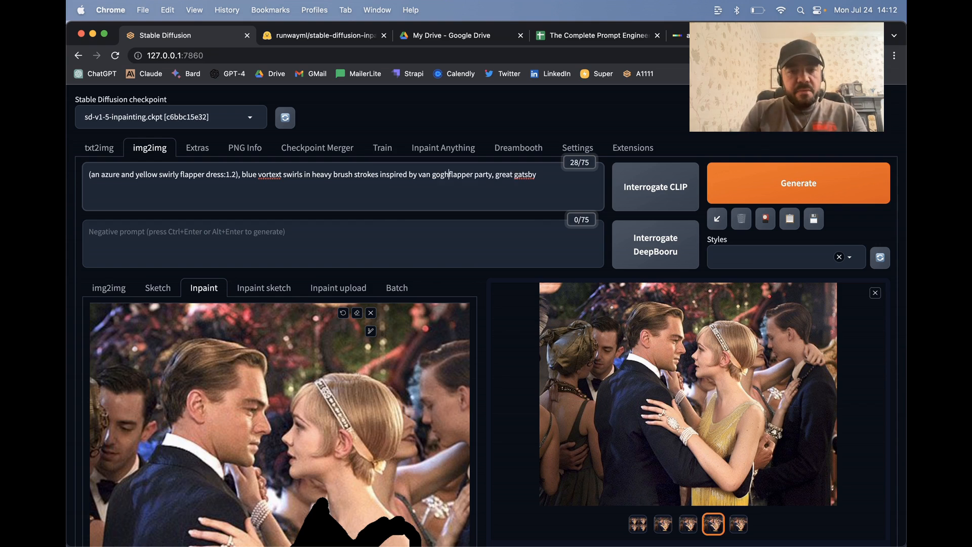
pyautogui.write('t,')
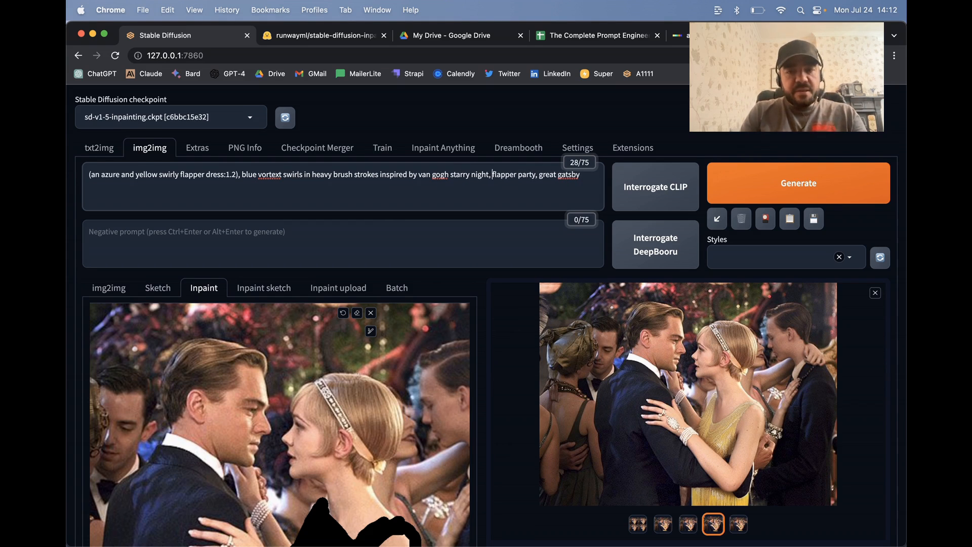
pyautogui.click(783, 186)
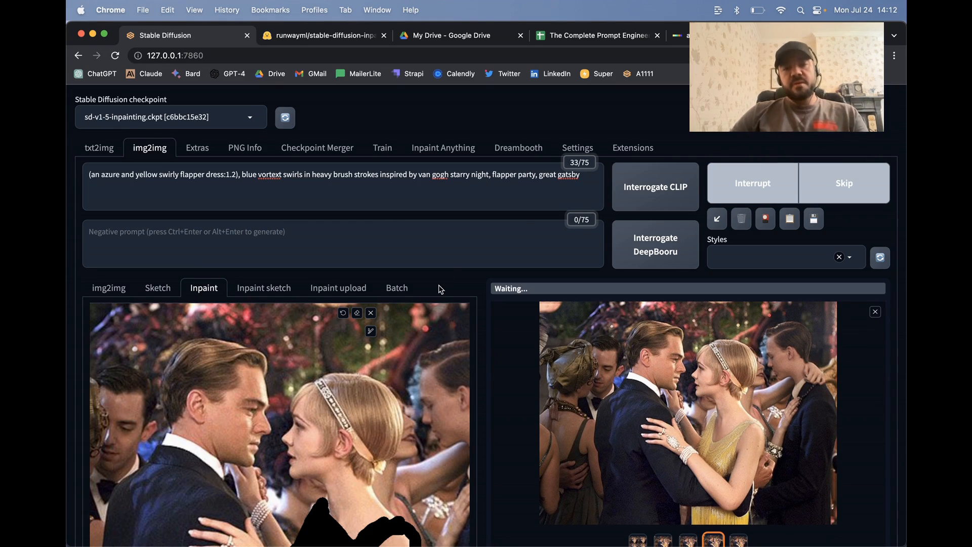
pyautogui.scroll(-5, 741, 368)
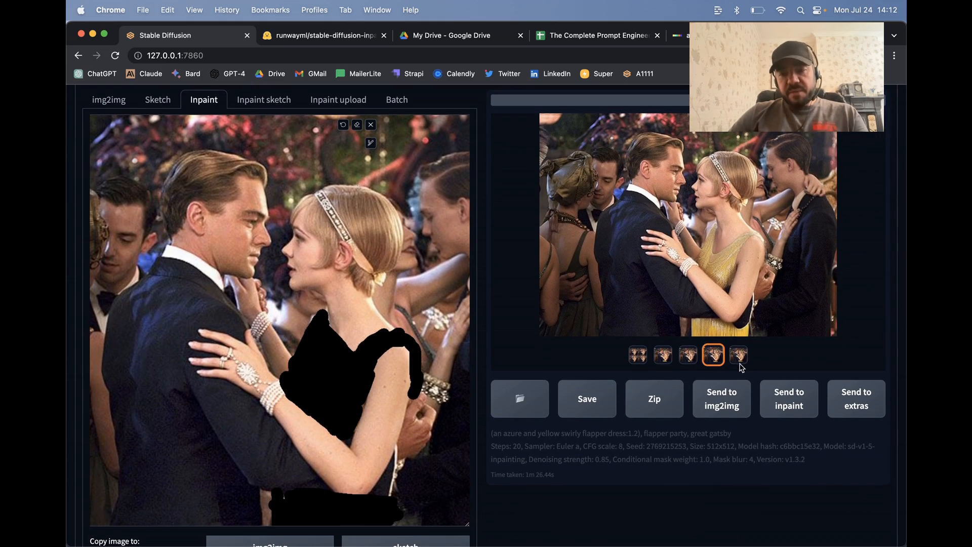
pyautogui.rightClick(694, 191)
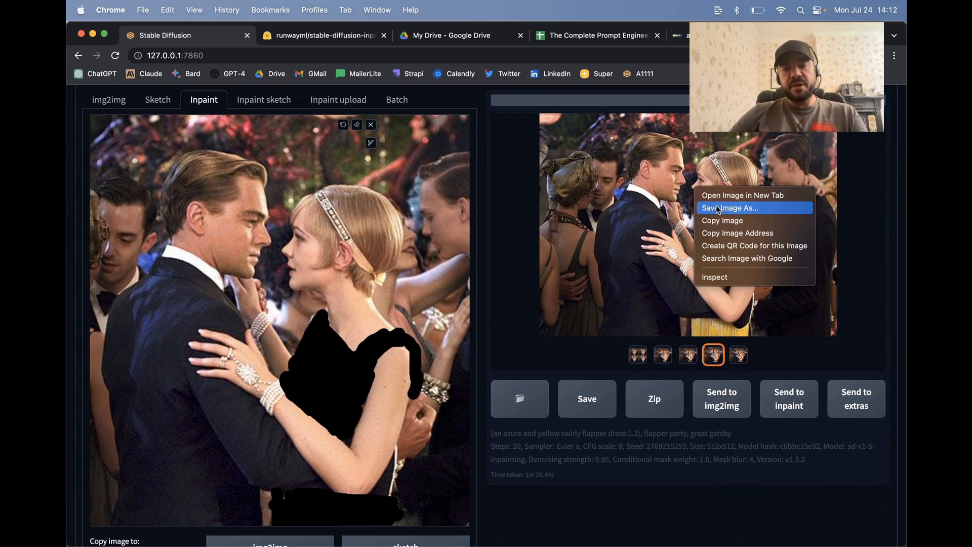
pyautogui.click(566, 190)
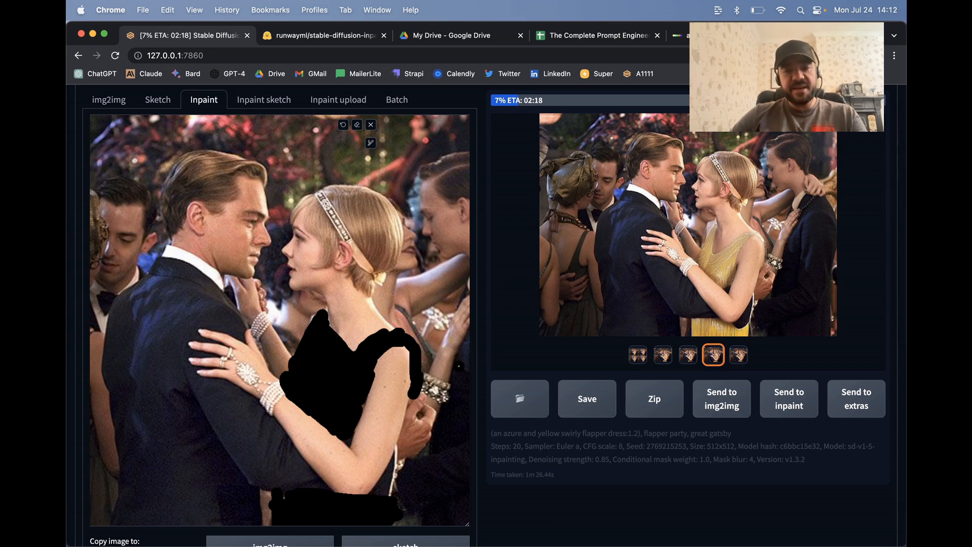
# Step: Switch to Finder and open the 2023-07-24 folder in the web UI's outputs/img2img-images directory
pyautogui.click(183, 518)
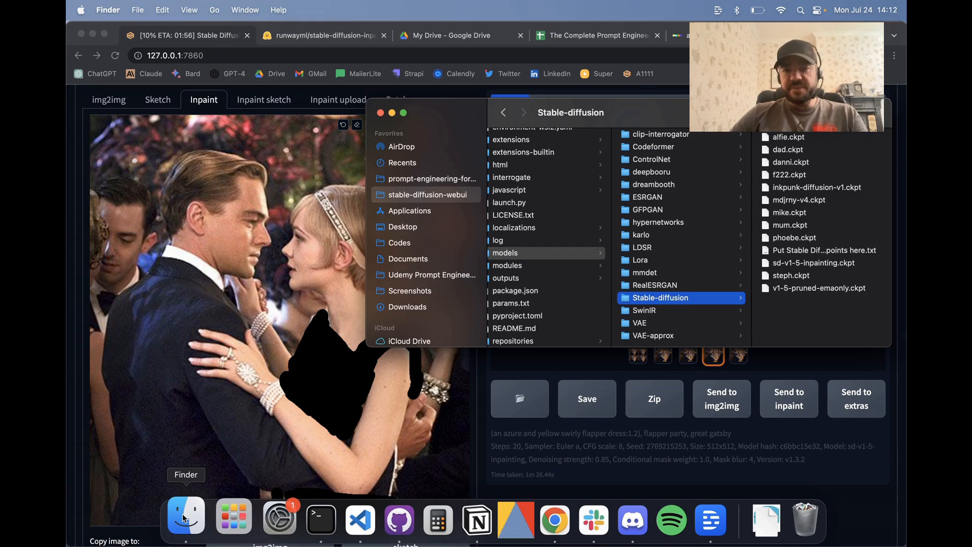
pyautogui.scroll(2, 555, 255)
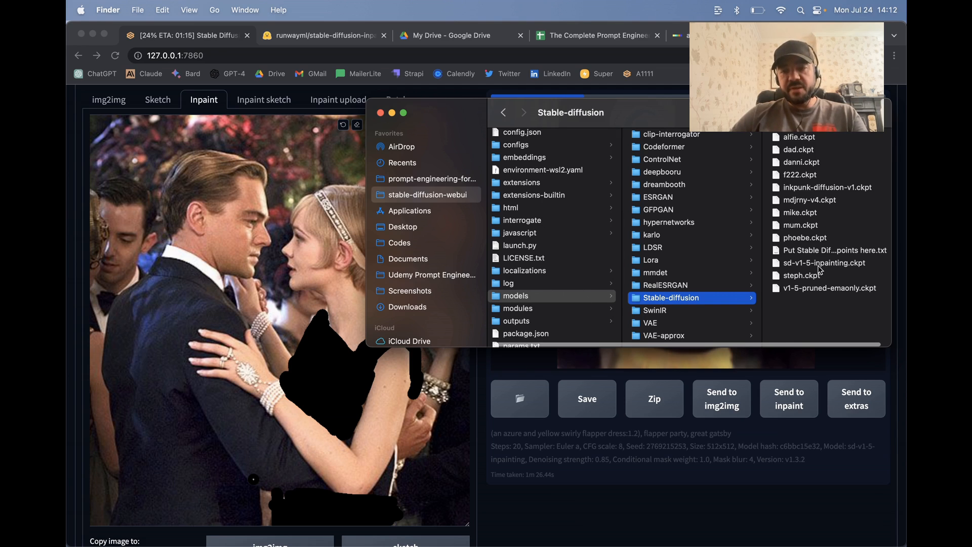
pyautogui.scroll(-5, 527, 184)
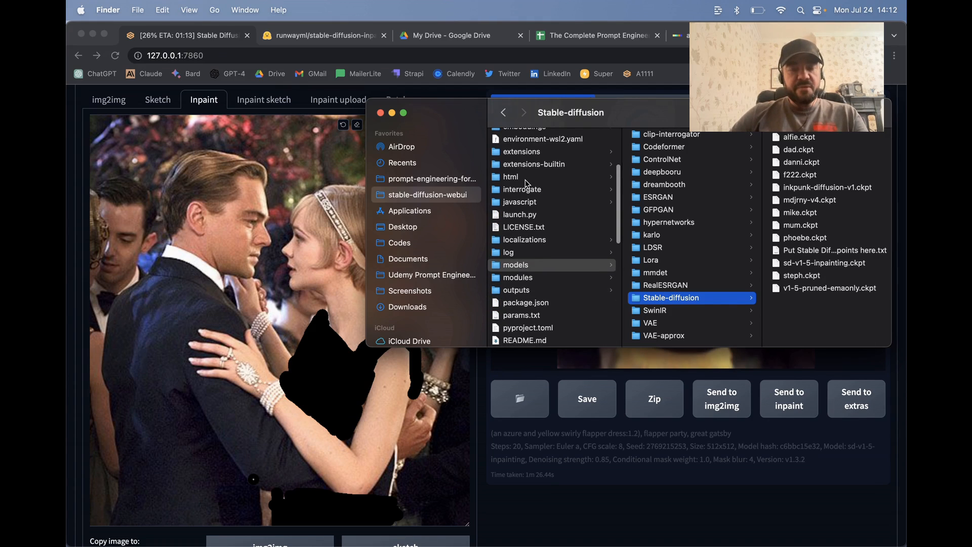
pyautogui.click(529, 229)
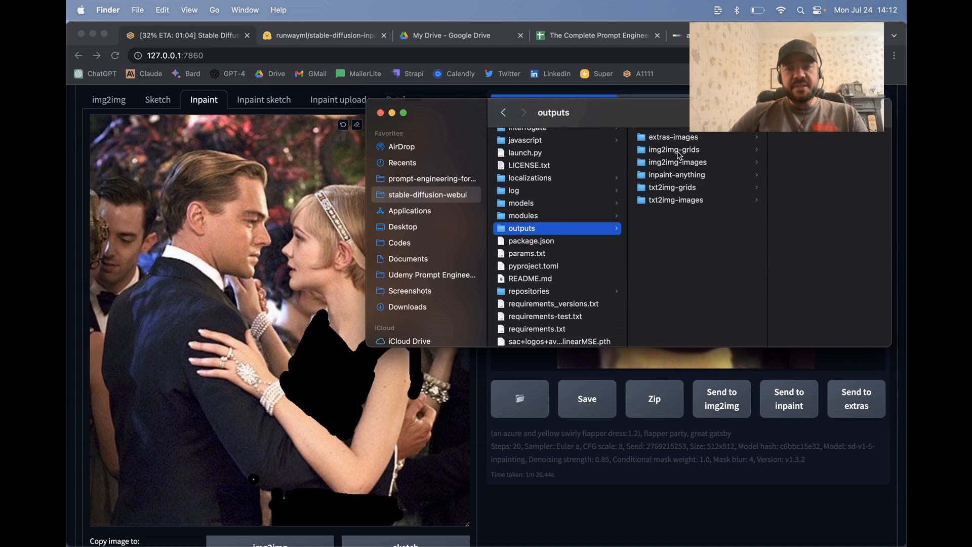
pyautogui.click(679, 168)
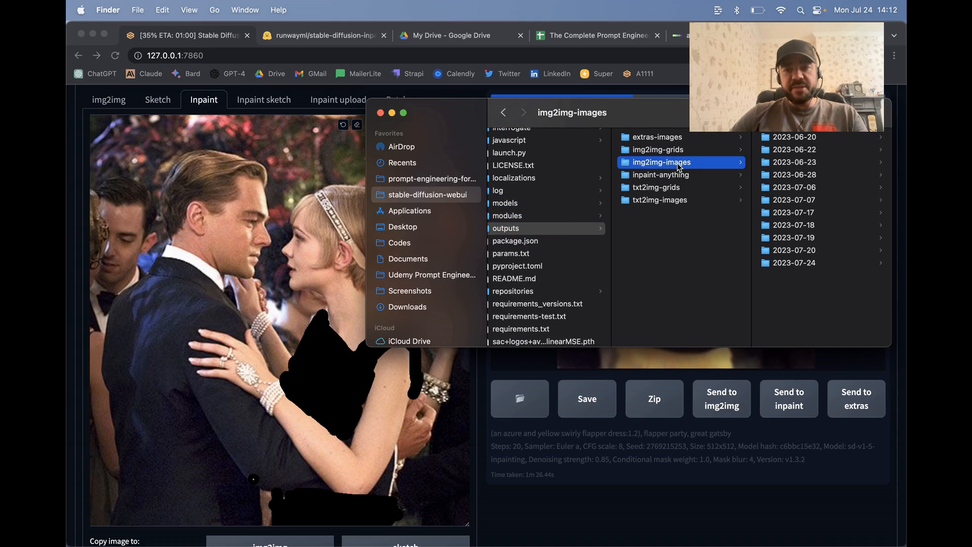
pyautogui.click(787, 270)
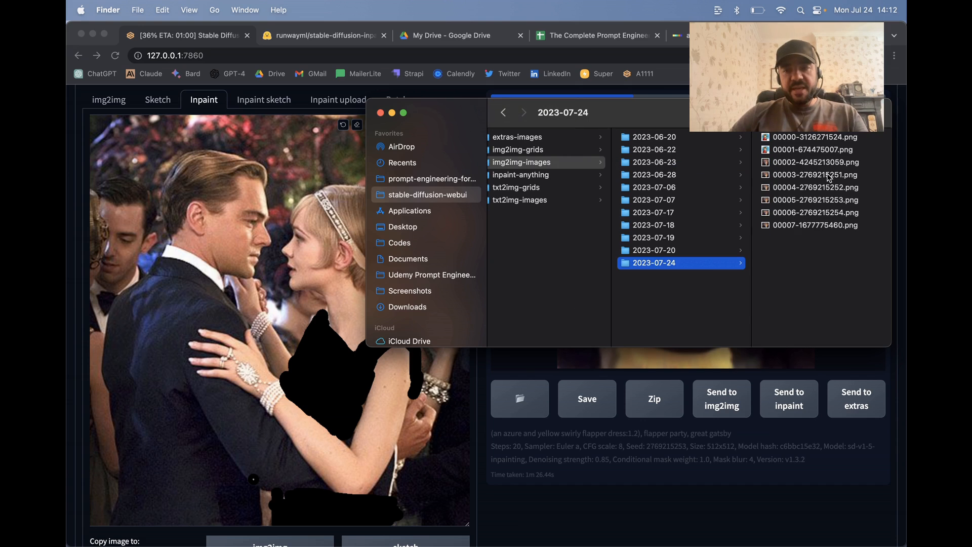
# Step: Preview the saved PNGs in the 2023-07-24 folder, from 00007-1677775460.png up to 00002-4245213059.png and back
pyautogui.click(807, 226)
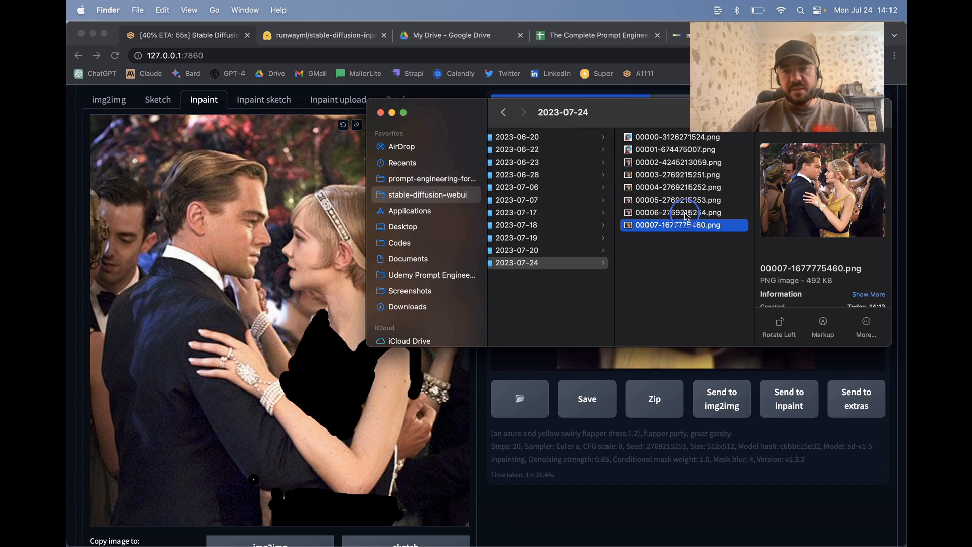
pyautogui.press('Up')
pyautogui.press('Up')
pyautogui.press('Up')
pyautogui.press('Up')
pyautogui.press('Up')
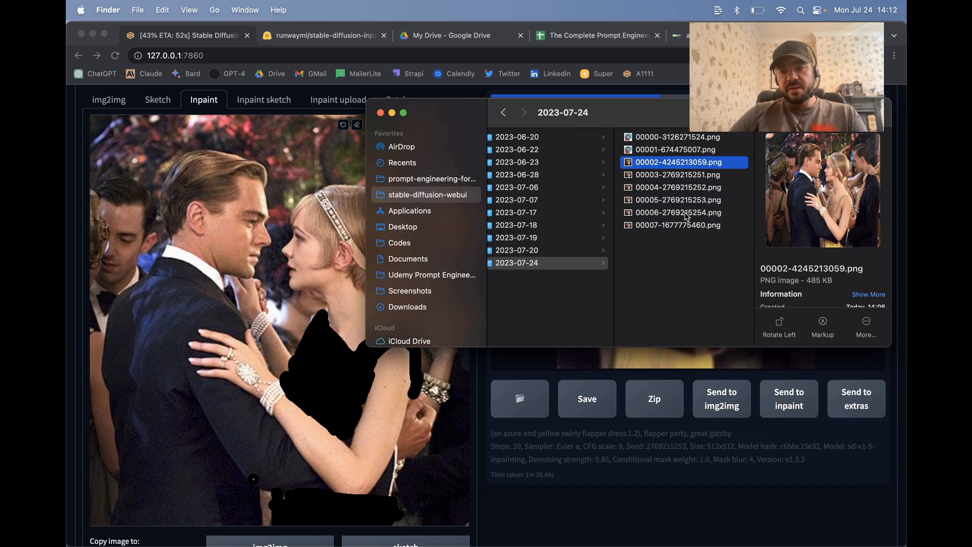
pyautogui.press('Down')
pyautogui.press('Down')
pyautogui.press('Down')
pyautogui.press('Down')
pyautogui.press('Down')
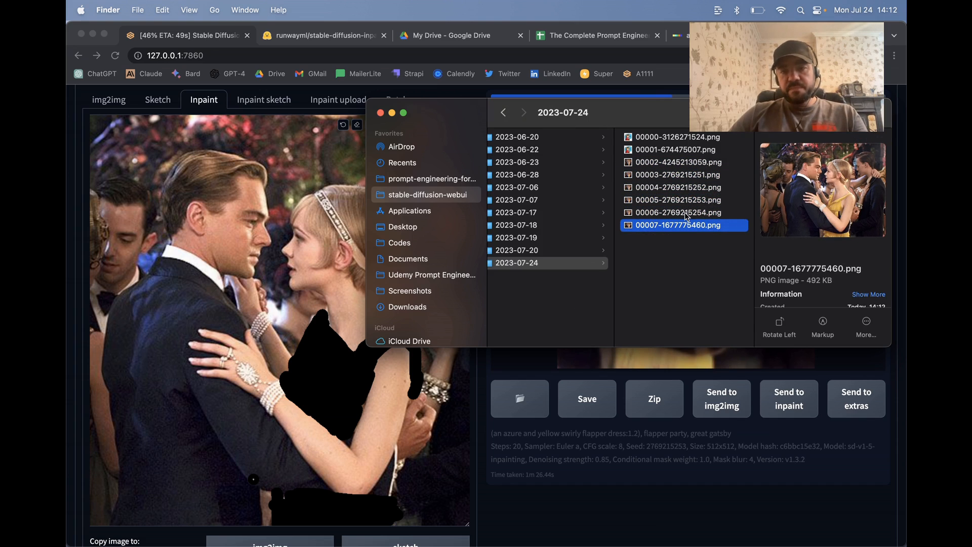
# Step: Return to the Stable Diffusion web UI in Chrome and check the prompt and live preview while the batch generates
pyautogui.click(550, 371)
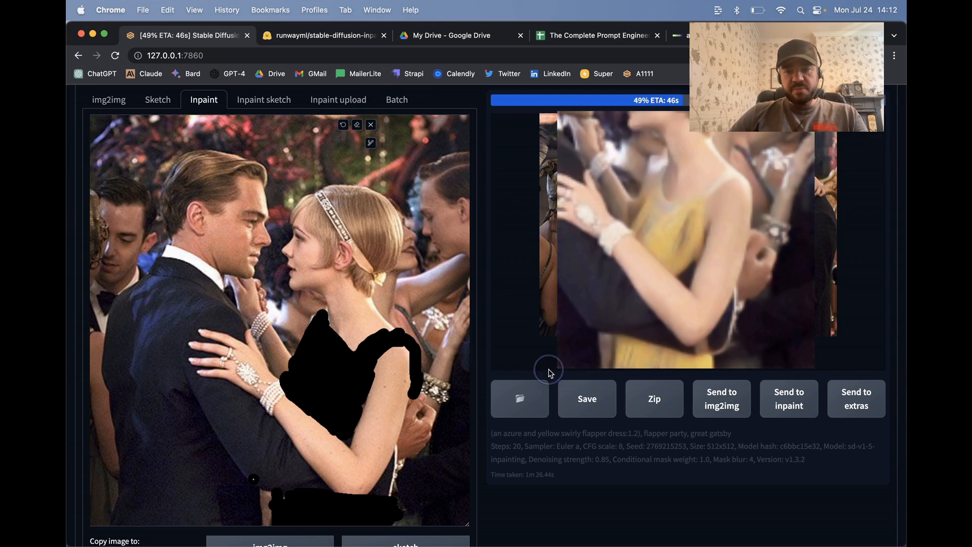
pyautogui.scroll(5, 714, 276)
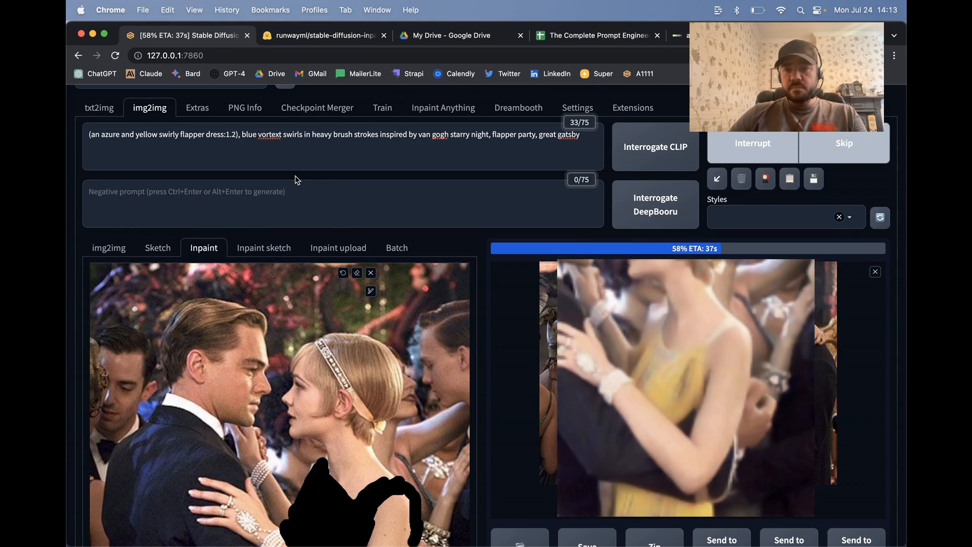
pyautogui.scroll(-2, 296, 180)
pyautogui.scroll(4, 296, 176)
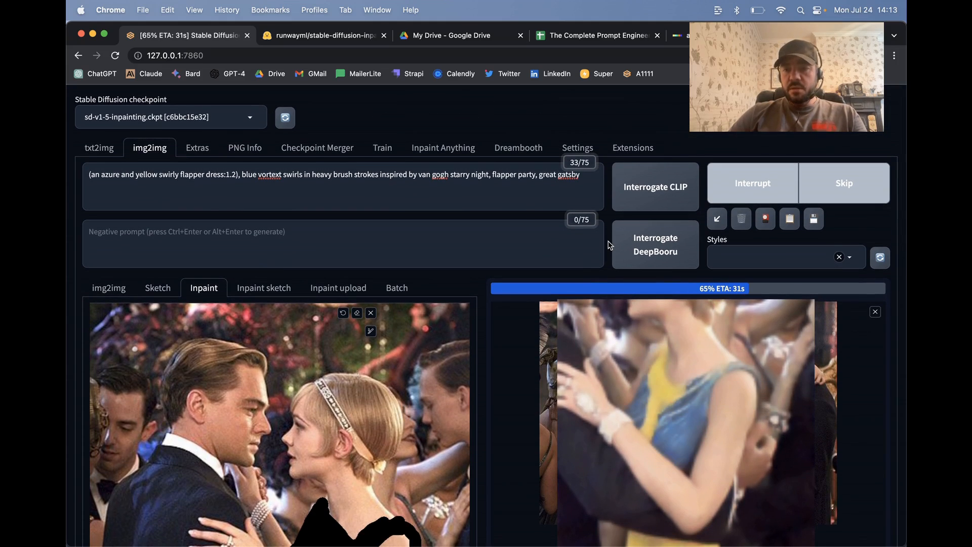
pyautogui.scroll(-3, 611, 245)
pyautogui.scroll(-5, 610, 246)
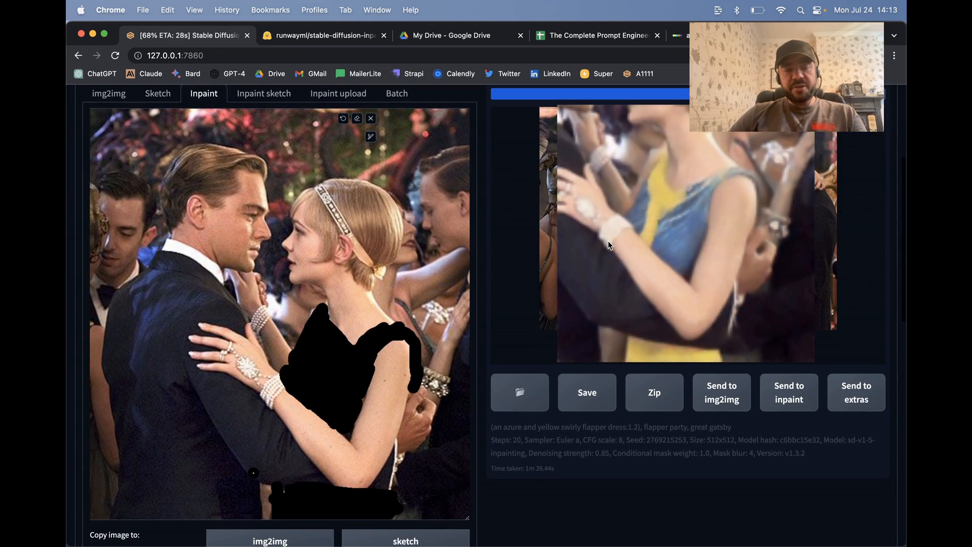
# Step: Browse the new batch's four dress images, enlarge the third one to inspect the blue and yellow dress, and close it
pyautogui.scroll(4, 610, 244)
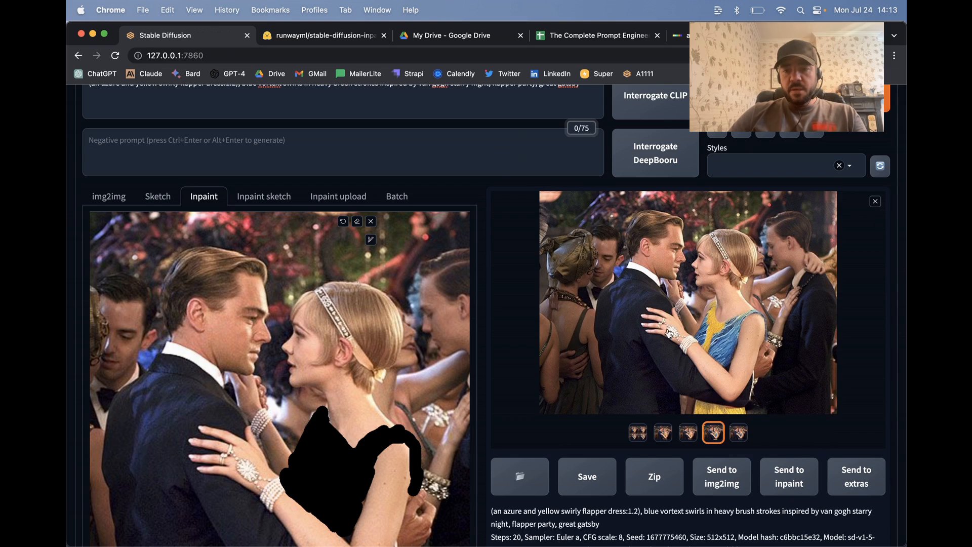
pyautogui.click(663, 433)
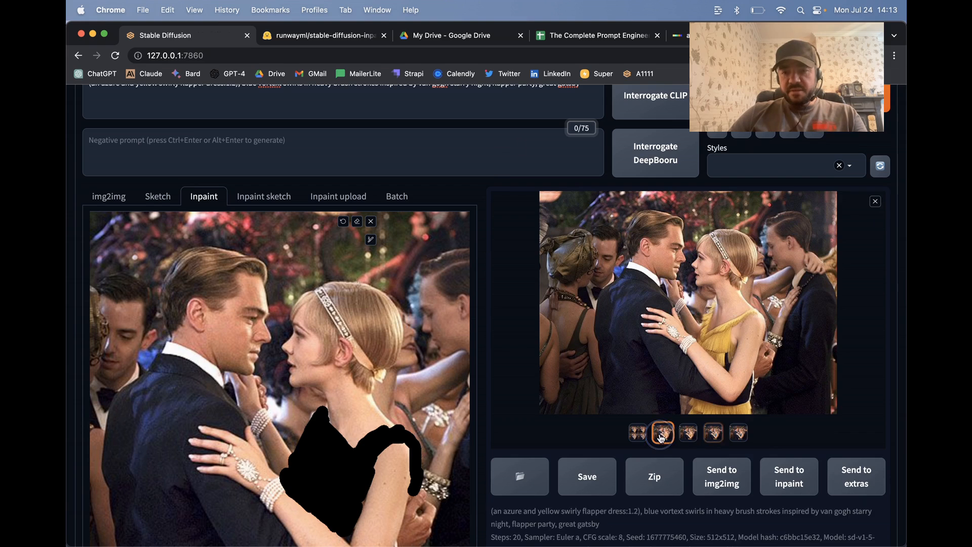
pyautogui.click(689, 436)
pyautogui.press('Right')
pyautogui.press('Right')
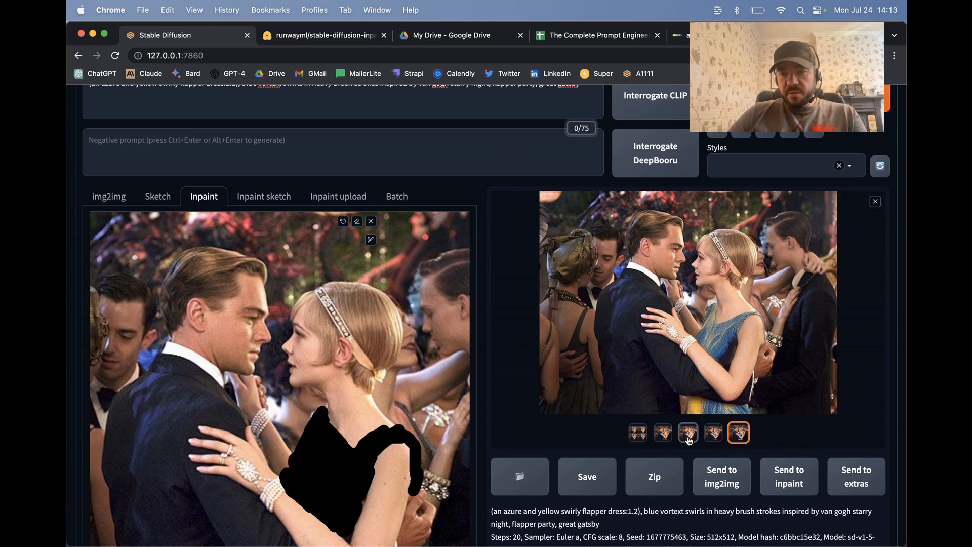
pyautogui.click(559, 400)
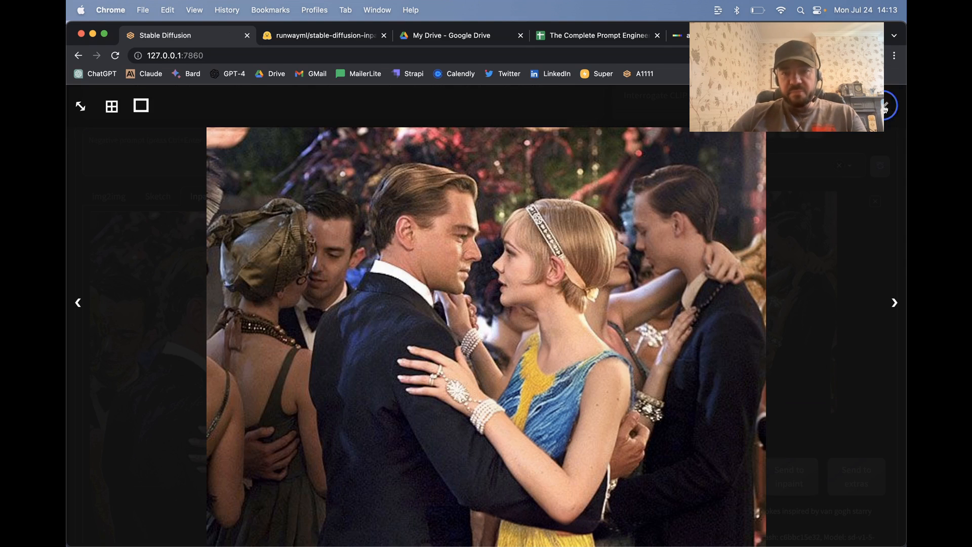
pyautogui.click(885, 107)
# Step: Review the inpainting settings below the image and expand the ControlNet section to look over its options
pyautogui.scroll(-5, 476, 389)
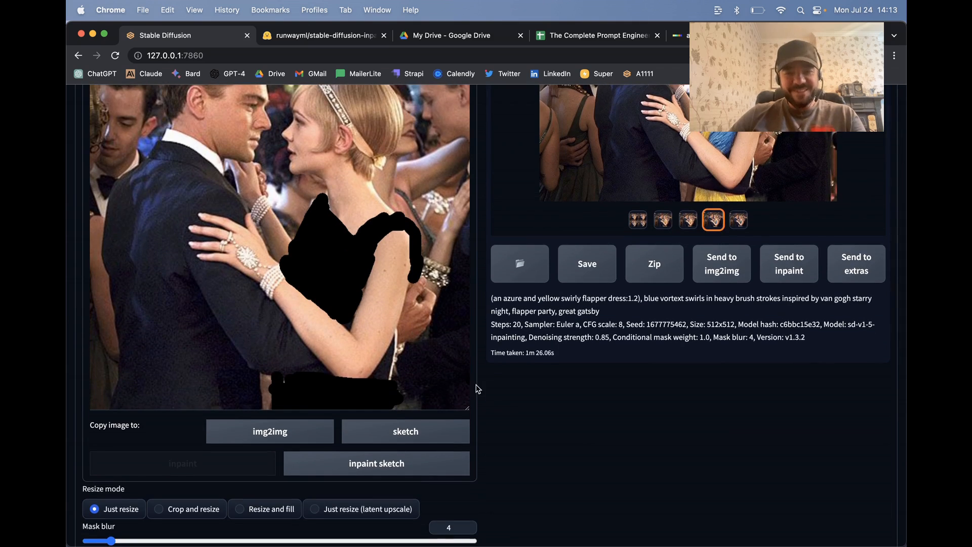
pyautogui.scroll(-5, 476, 389)
pyautogui.scroll(-5, 550, 337)
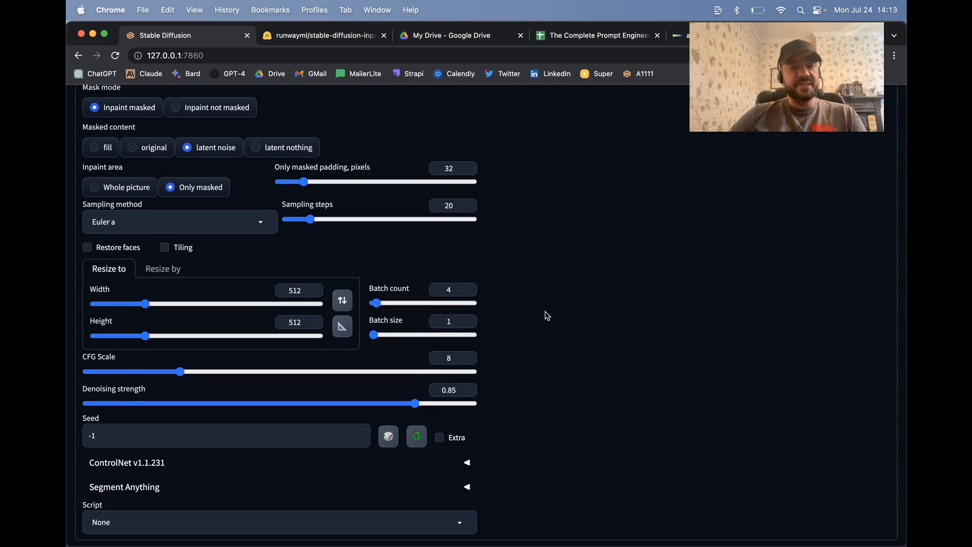
pyautogui.scroll(-2, 577, 357)
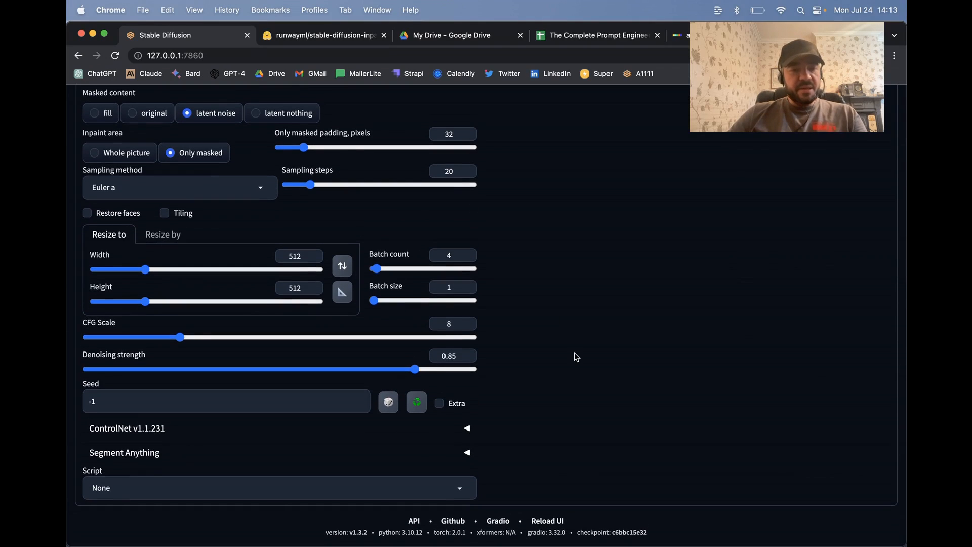
pyautogui.click(358, 431)
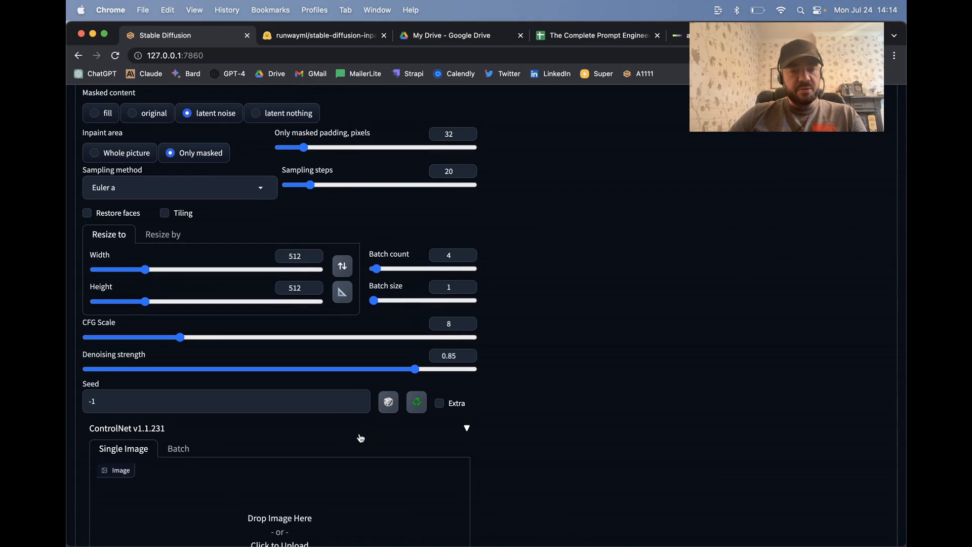
pyautogui.scroll(-8, 473, 434)
pyautogui.scroll(2, 510, 283)
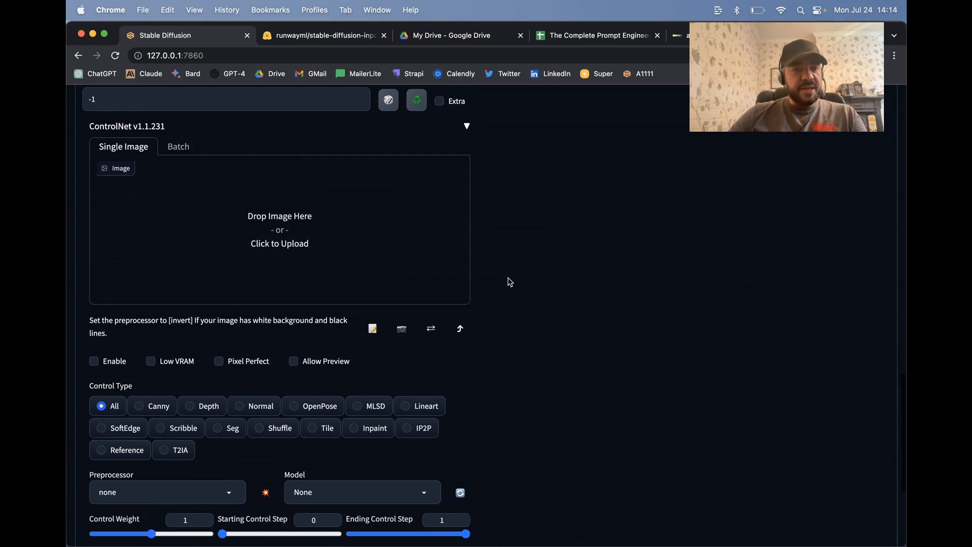
# Step: Set the ControlNet control type to Inpaint and check the preprocessor and model that it loads
pyautogui.scroll(1, 252, 227)
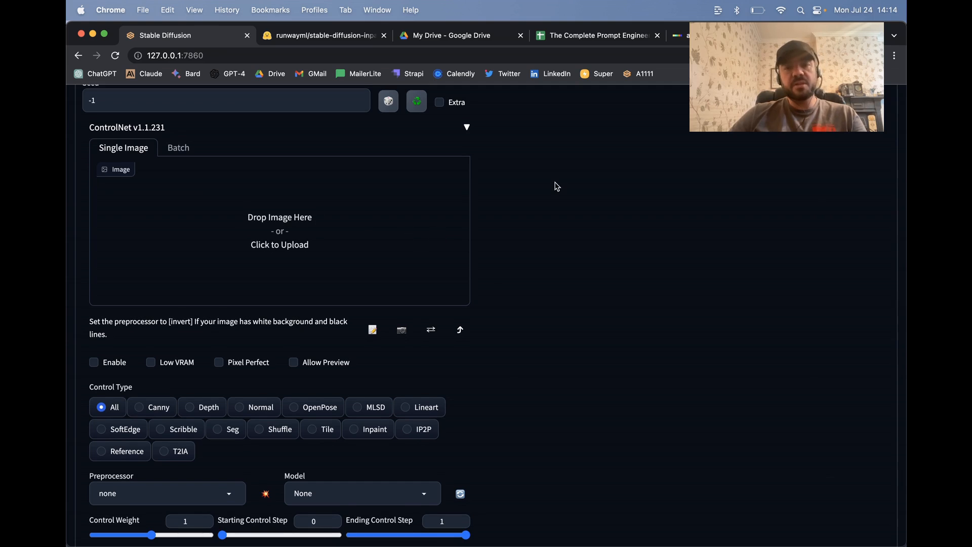
pyautogui.scroll(10, 615, 168)
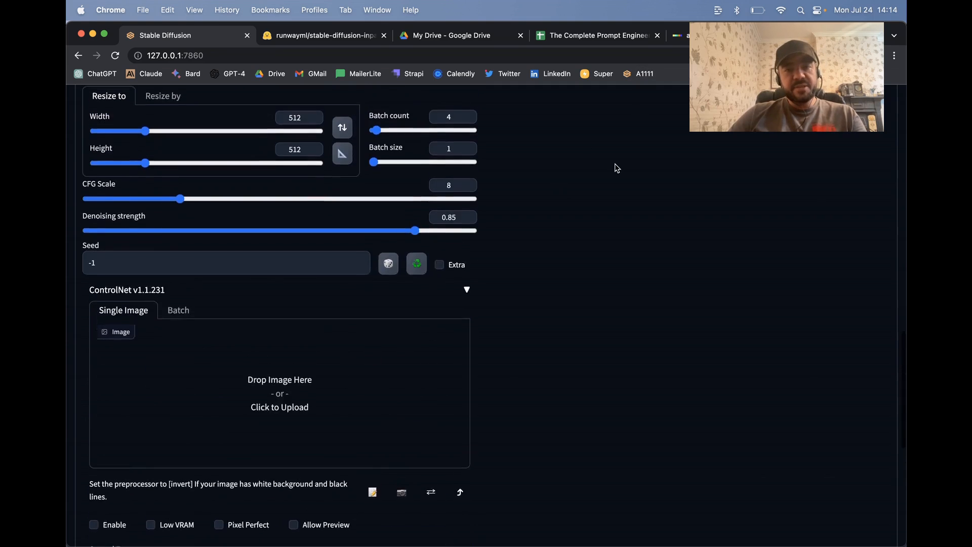
pyautogui.scroll(-10, 604, 399)
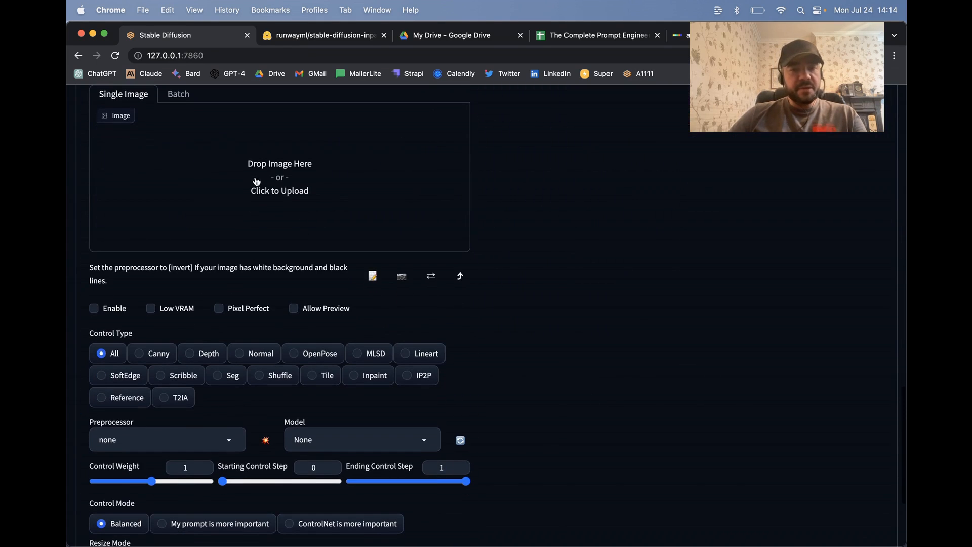
pyautogui.click(374, 378)
pyautogui.scroll(-3, 513, 379)
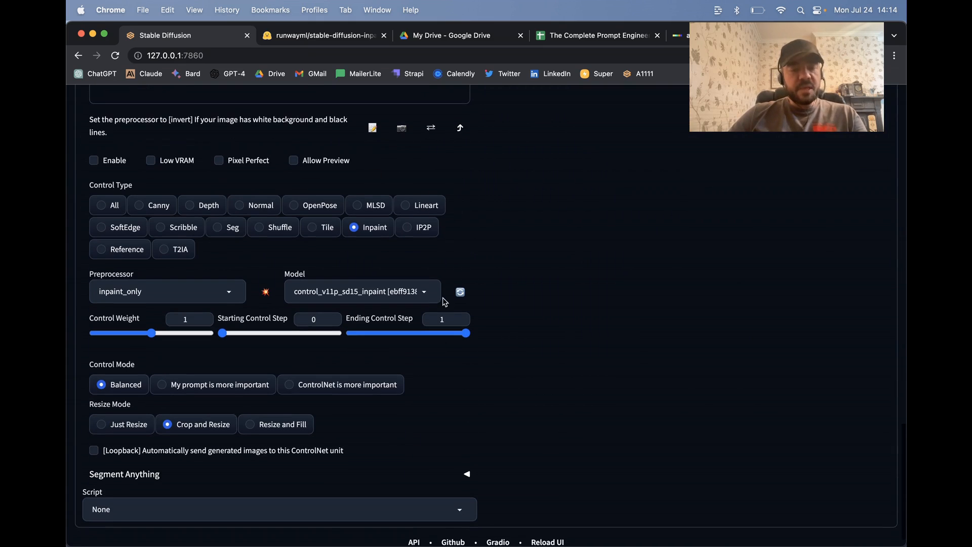
pyautogui.scroll(5, 570, 302)
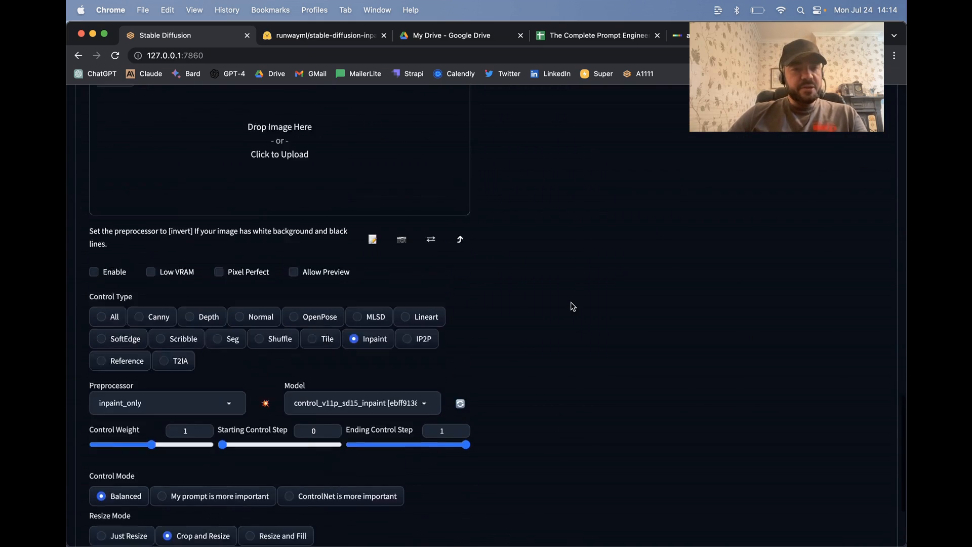
pyautogui.click(290, 232)
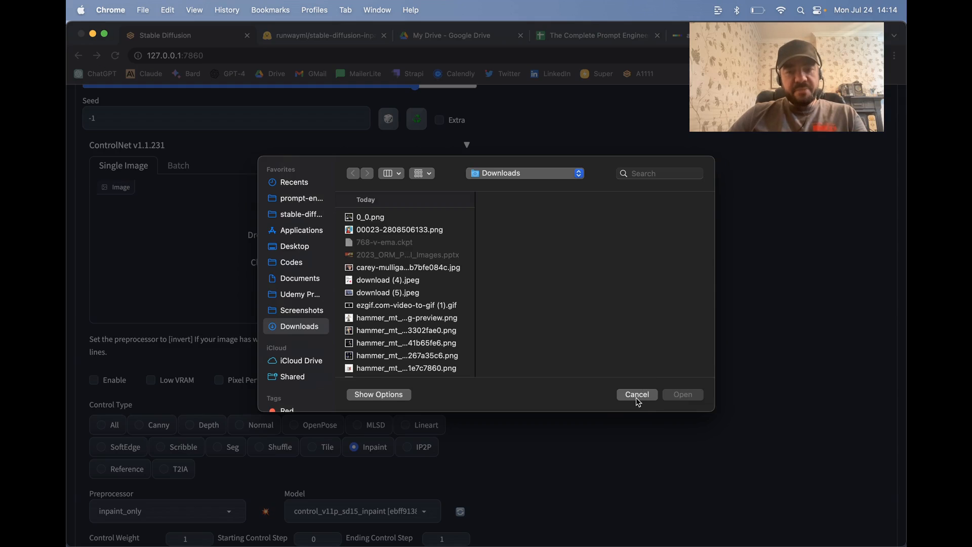
pyautogui.click(639, 394)
# Step: Expand the Segment Anything section and load the carey-mulligan-600 JPEG from Downloads as its single image
pyautogui.scroll(-5, 489, 343)
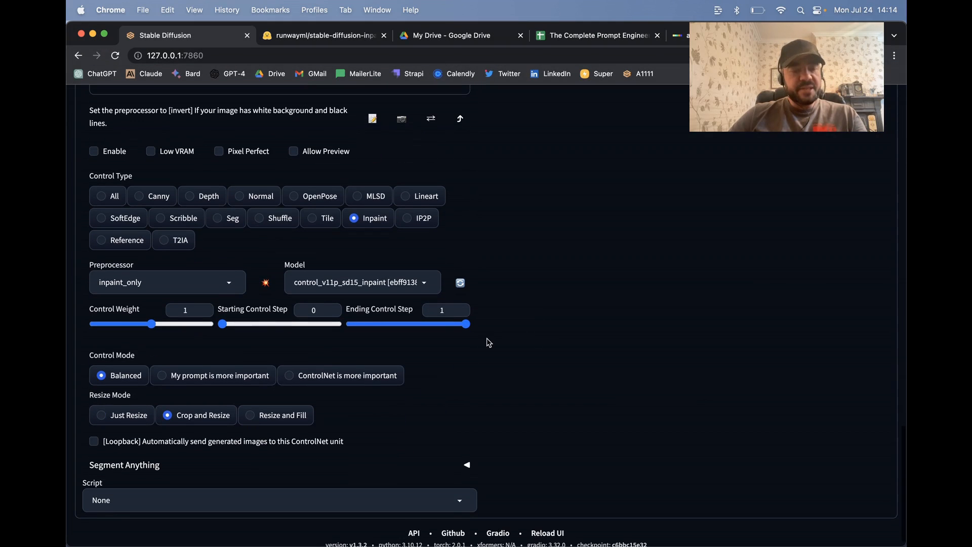
pyautogui.scroll(-2, 488, 330)
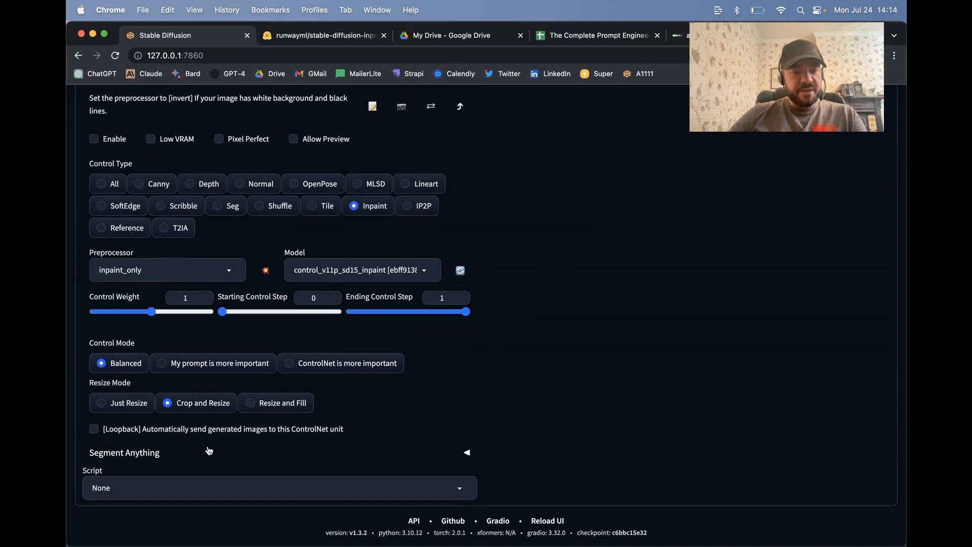
pyautogui.click(381, 451)
pyautogui.scroll(-8, 506, 389)
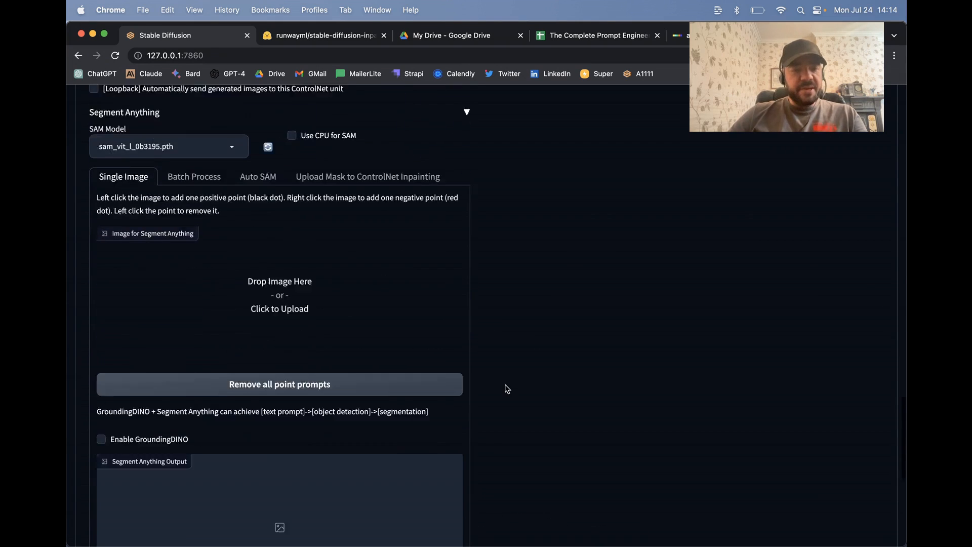
pyautogui.click(284, 252)
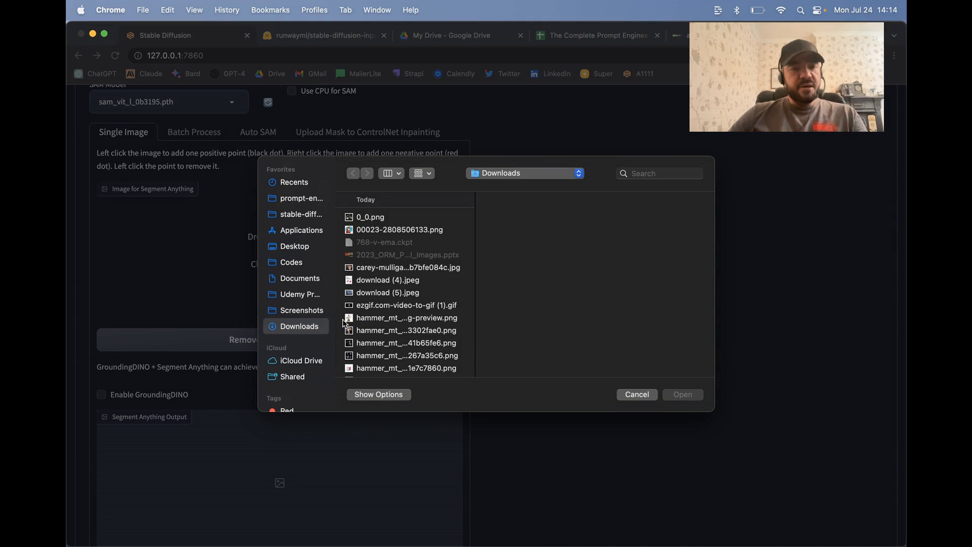
pyautogui.click(410, 231)
pyautogui.press('Down')
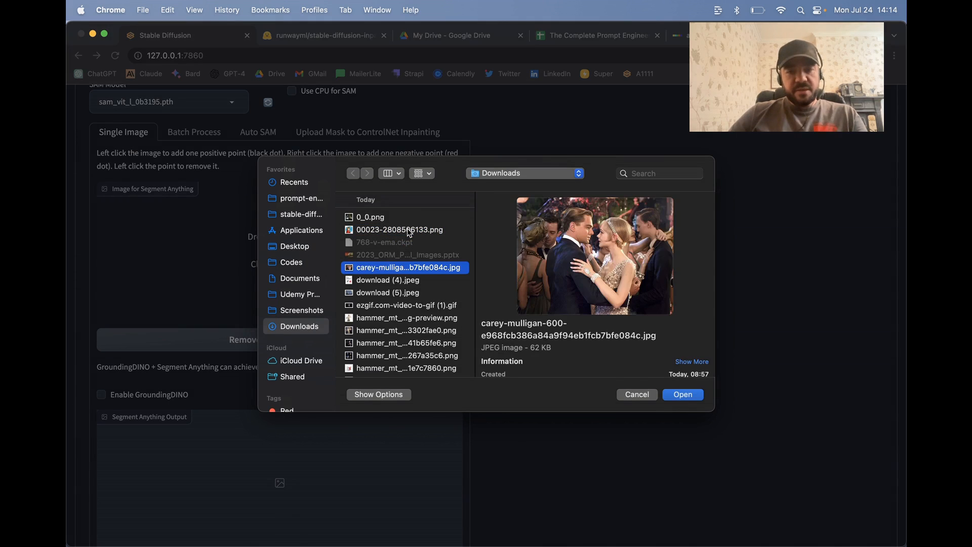
pyautogui.press('Return')
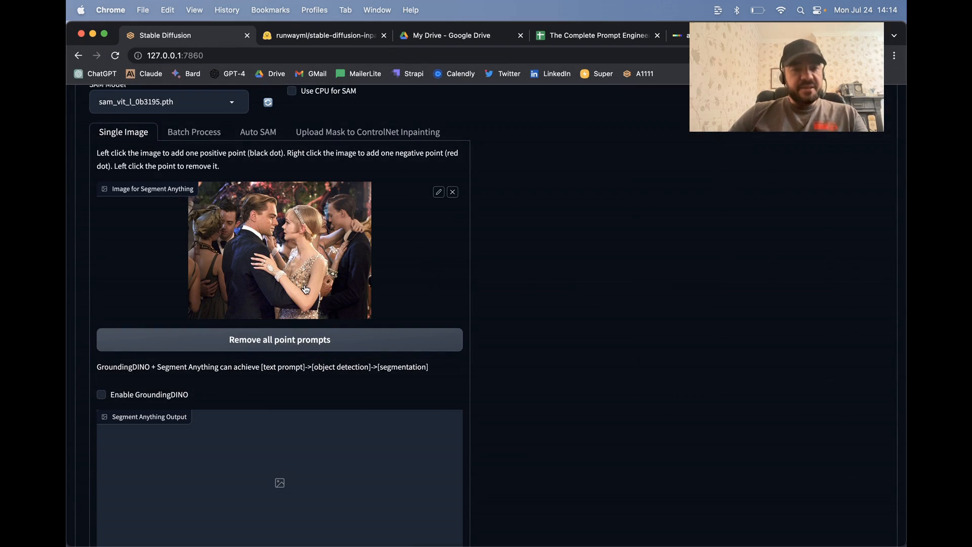
# Step: Place three positive points on the woman's dress, two on the bodice and one near the waist, and preview the segmentation
pyautogui.scroll(-2, 348, 321)
pyautogui.click(302, 217)
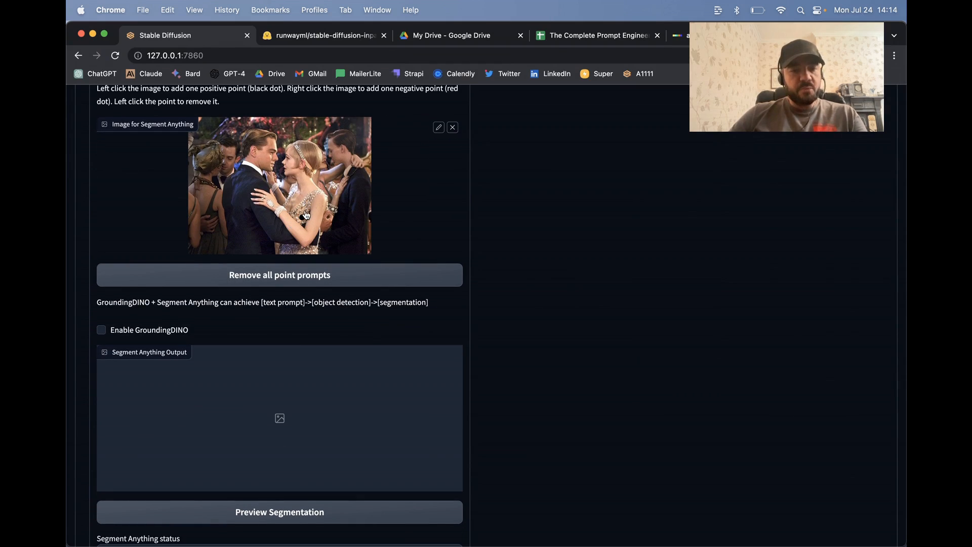
pyautogui.click(292, 198)
pyautogui.click(294, 250)
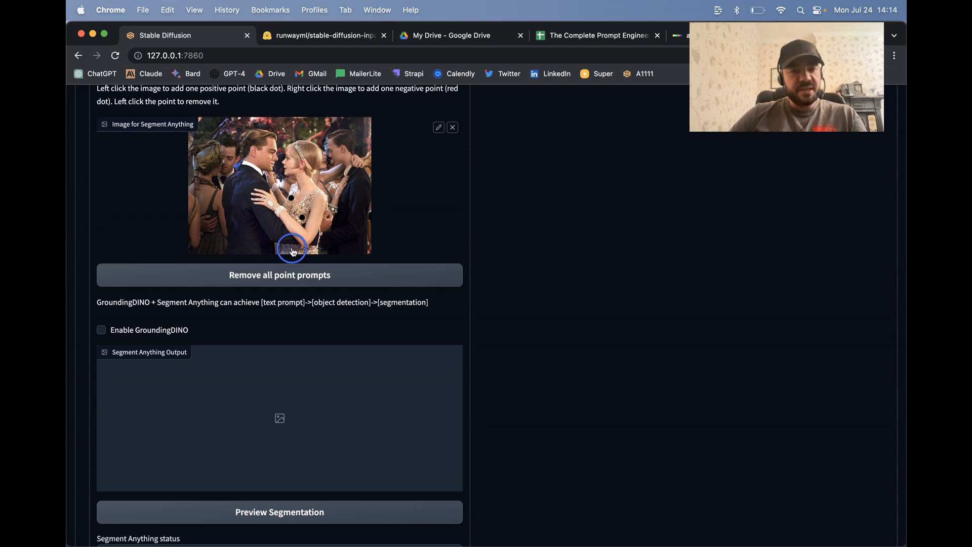
pyautogui.scroll(-5, 387, 246)
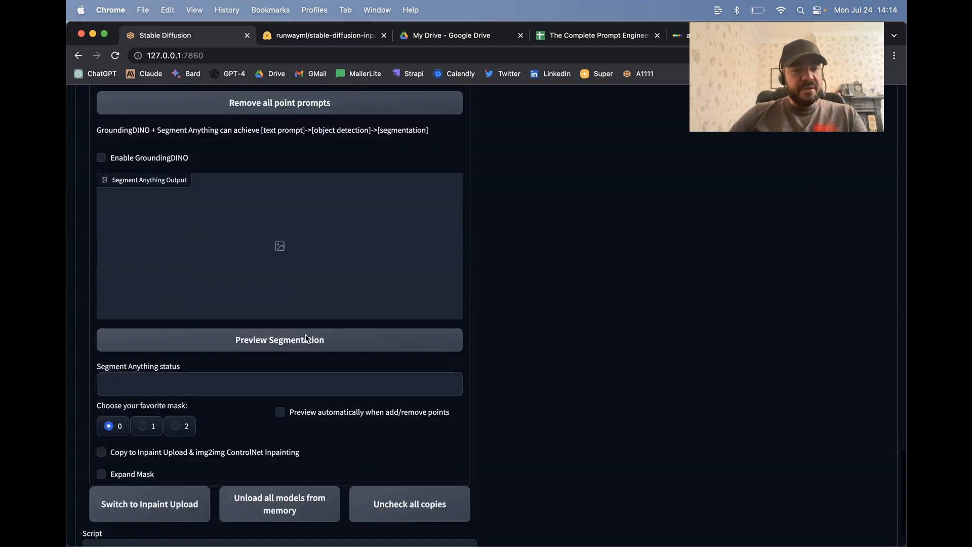
pyautogui.click(264, 321)
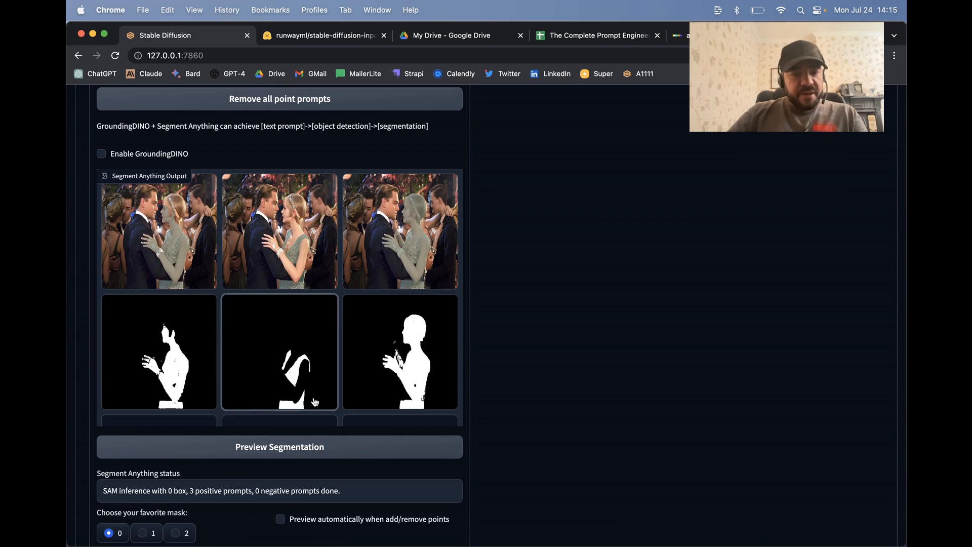
# Step: Inspect the segmentation output by enlarging the second mask, its cut-outs and the photo with the dress overlay
pyautogui.click(300, 365)
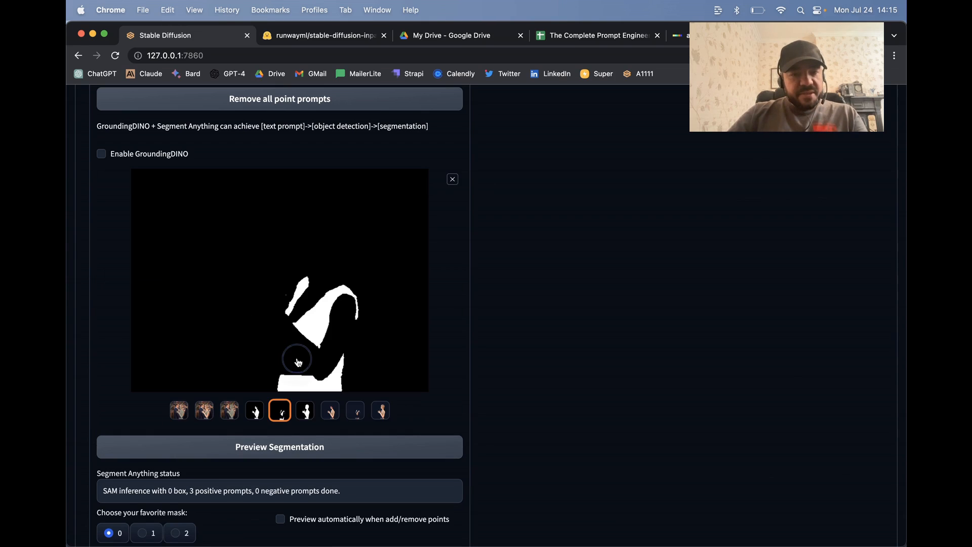
pyautogui.click(331, 410)
pyautogui.click(356, 410)
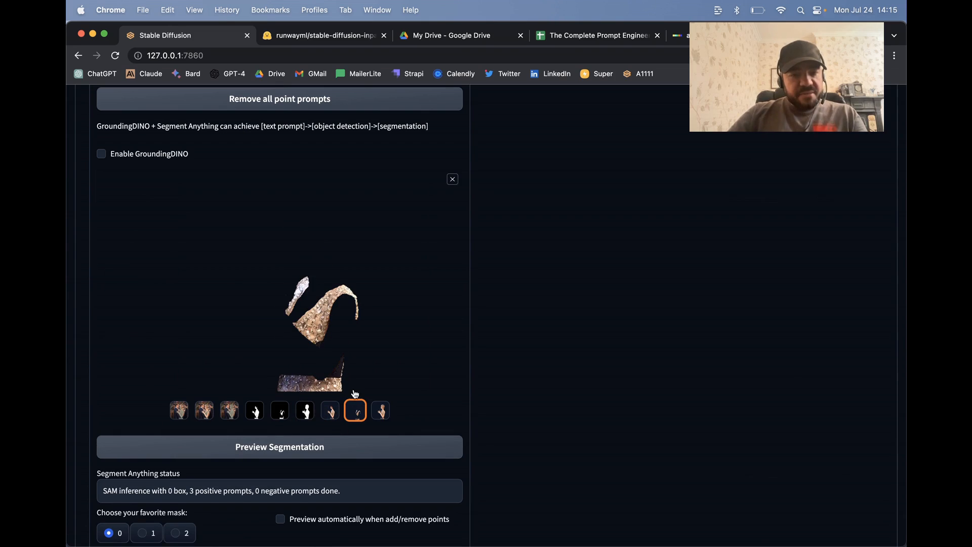
pyautogui.click(281, 411)
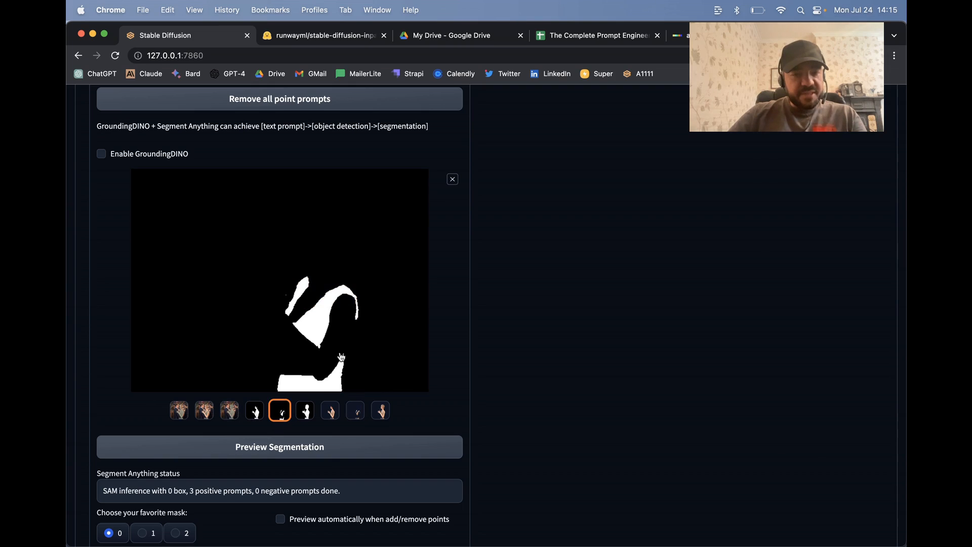
pyautogui.click(204, 410)
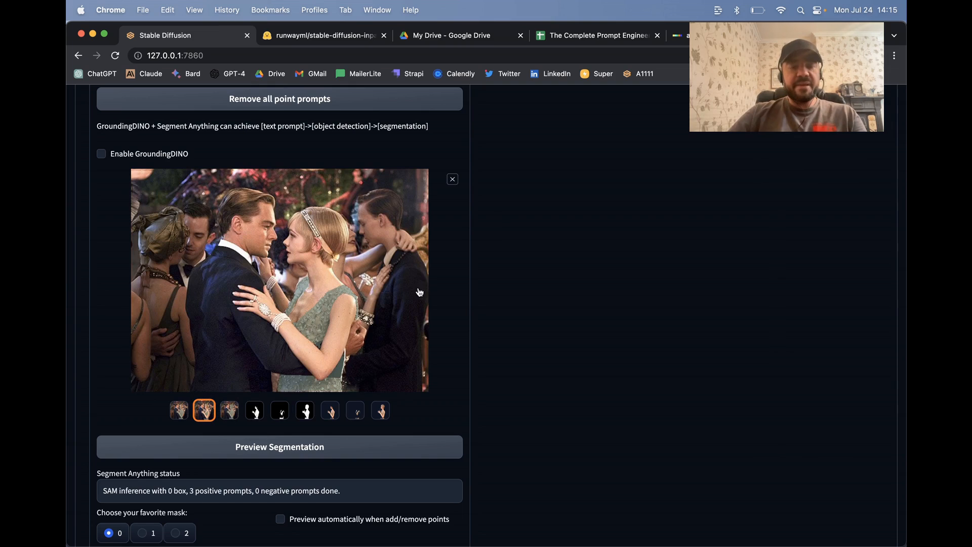
# Step: Choose mask 1 as the favorite mask for the segmented dress
pyautogui.scroll(-3, 419, 293)
pyautogui.scroll(-2, 464, 236)
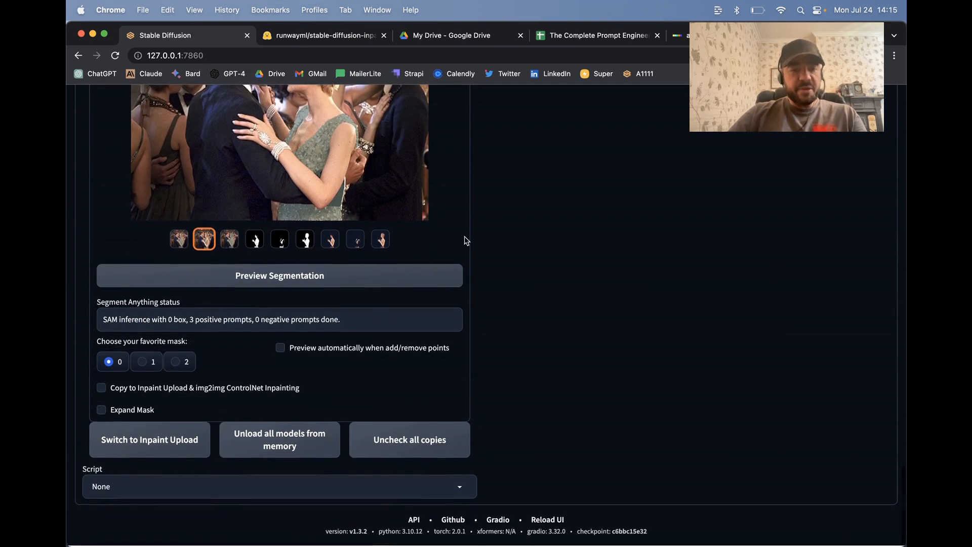
pyautogui.click(148, 367)
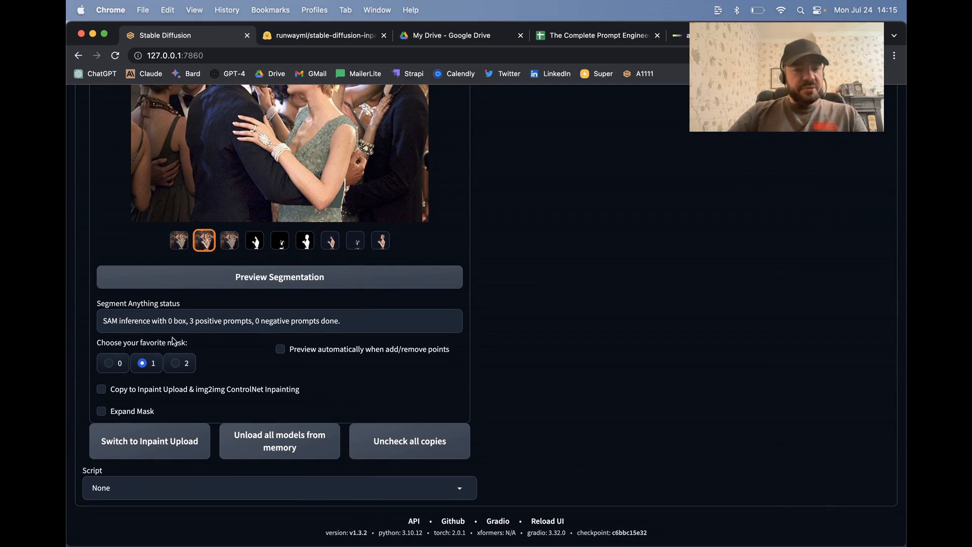
# Step: Compare the point prompts with the segmented dress, and review the img2img prompt, painted mask and generated dress image
pyautogui.scroll(10, 540, 231)
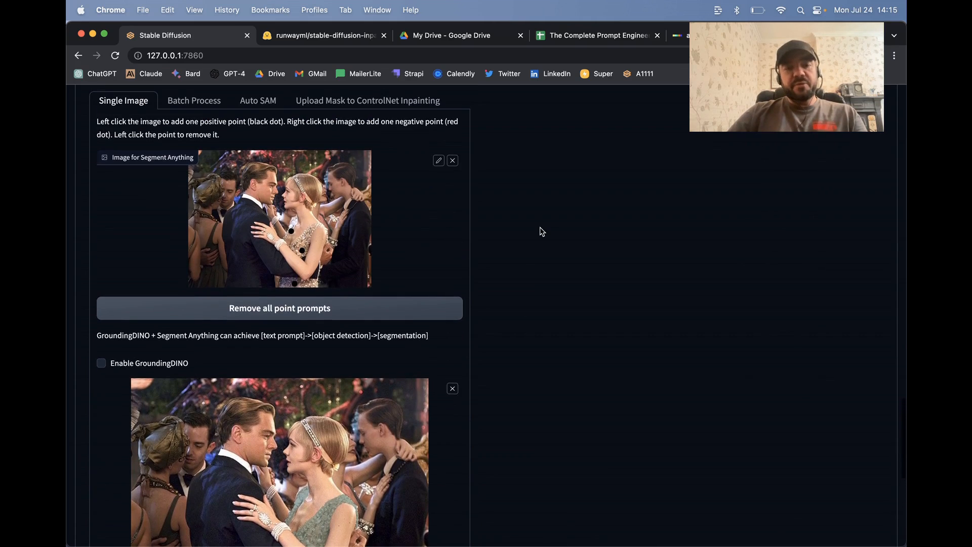
pyautogui.scroll(-6, 463, 365)
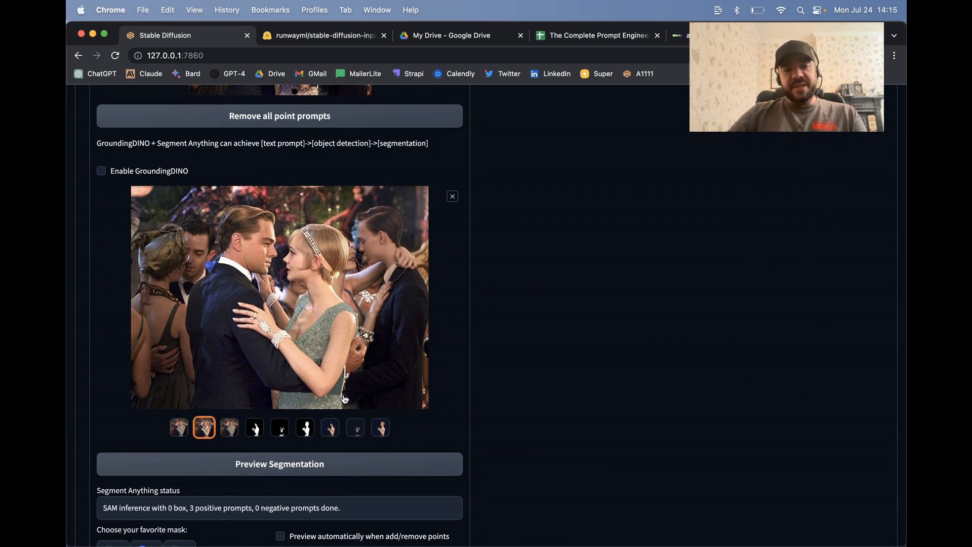
pyautogui.scroll(20, 548, 281)
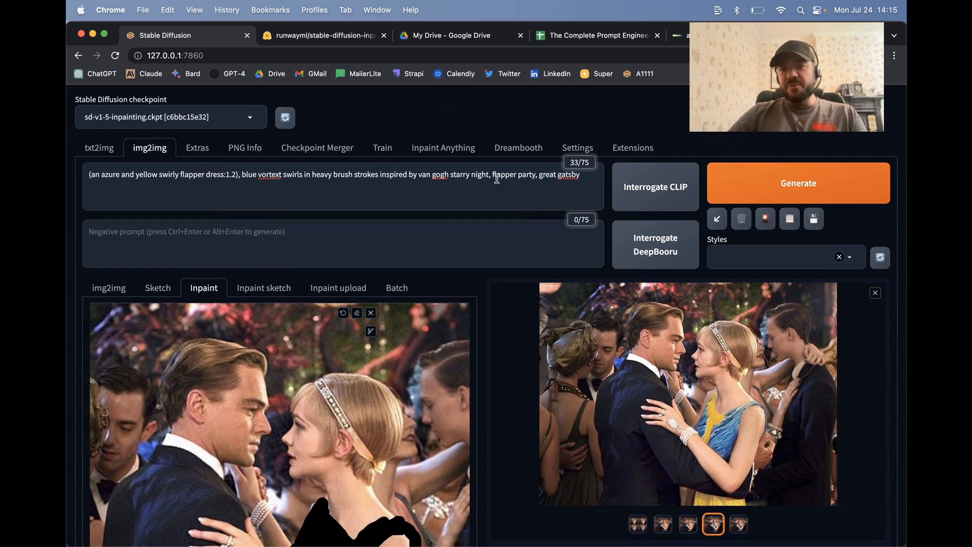
pyautogui.scroll(-6, 497, 179)
pyautogui.scroll(6, 497, 179)
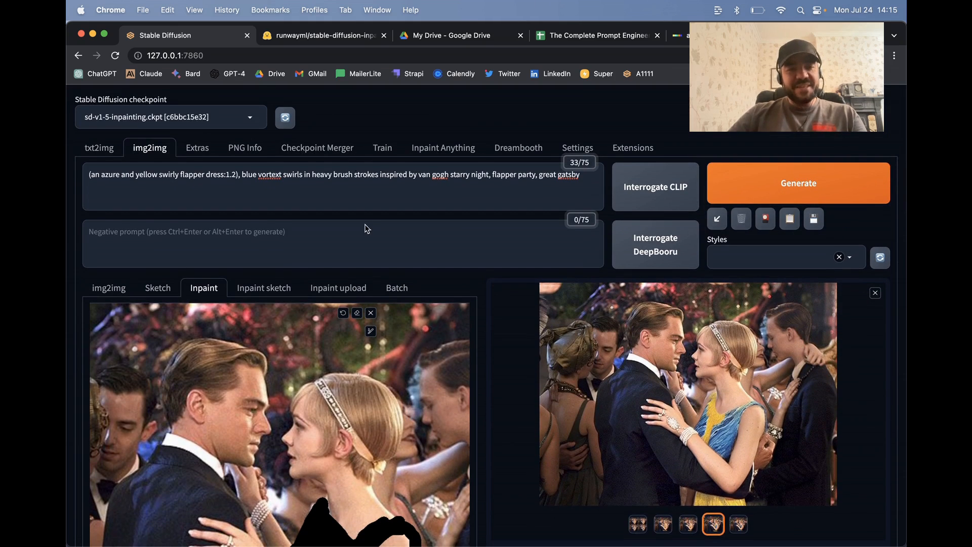
pyautogui.scroll(-5, 365, 225)
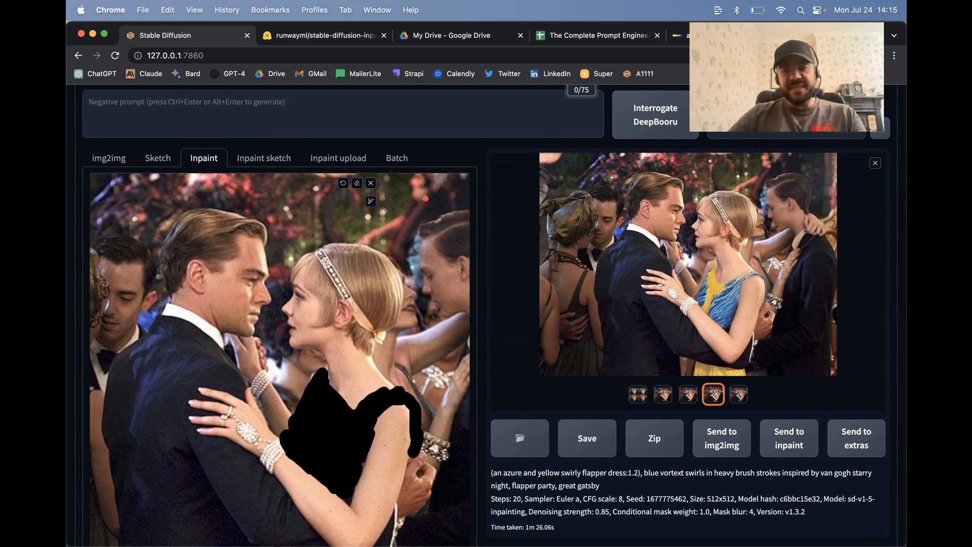
pyautogui.scroll(5, 365, 225)
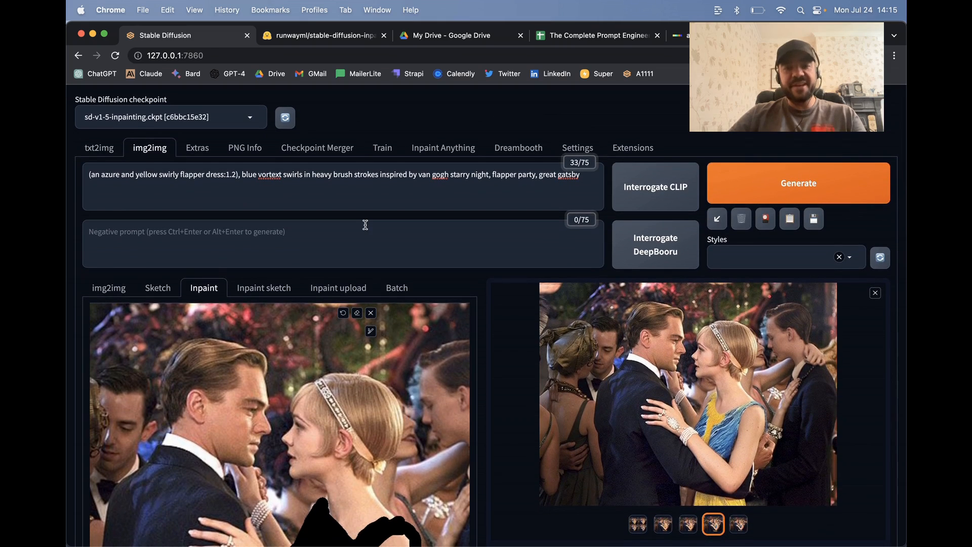